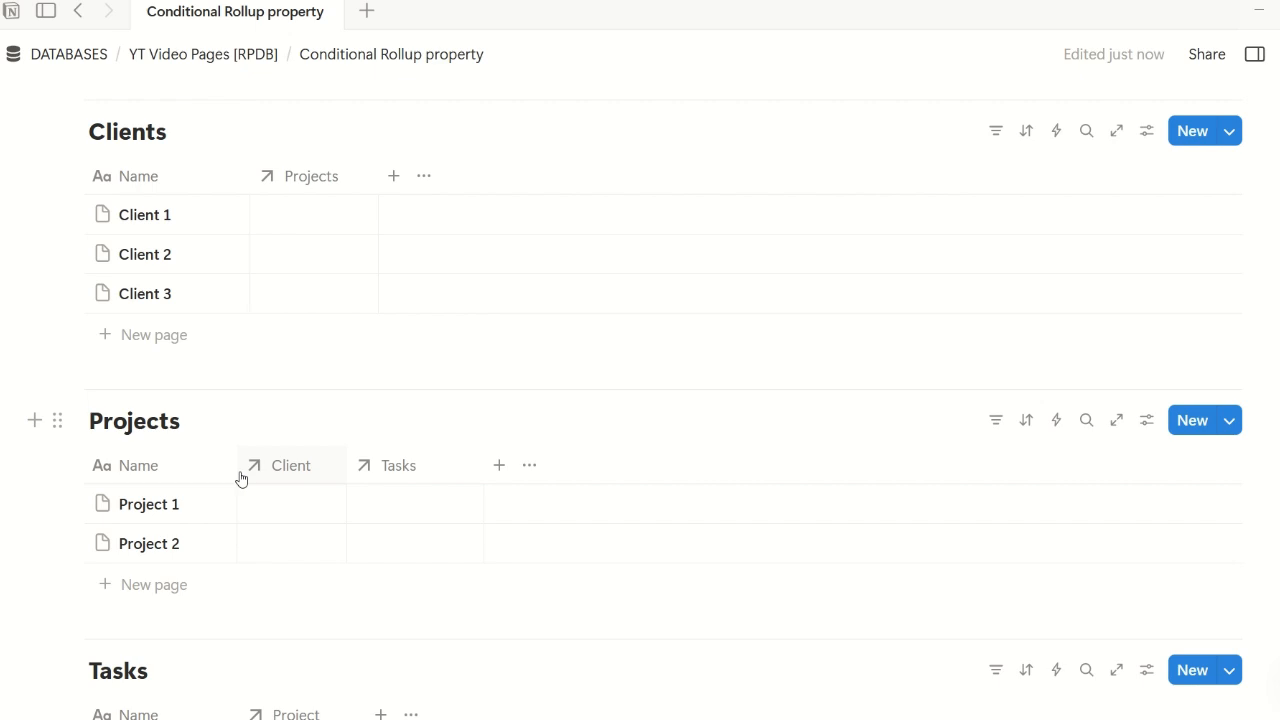
Examine the Clients, Projects and Tasks databases and the relation properties each one contains
scroll(141, 468, "down", 3)
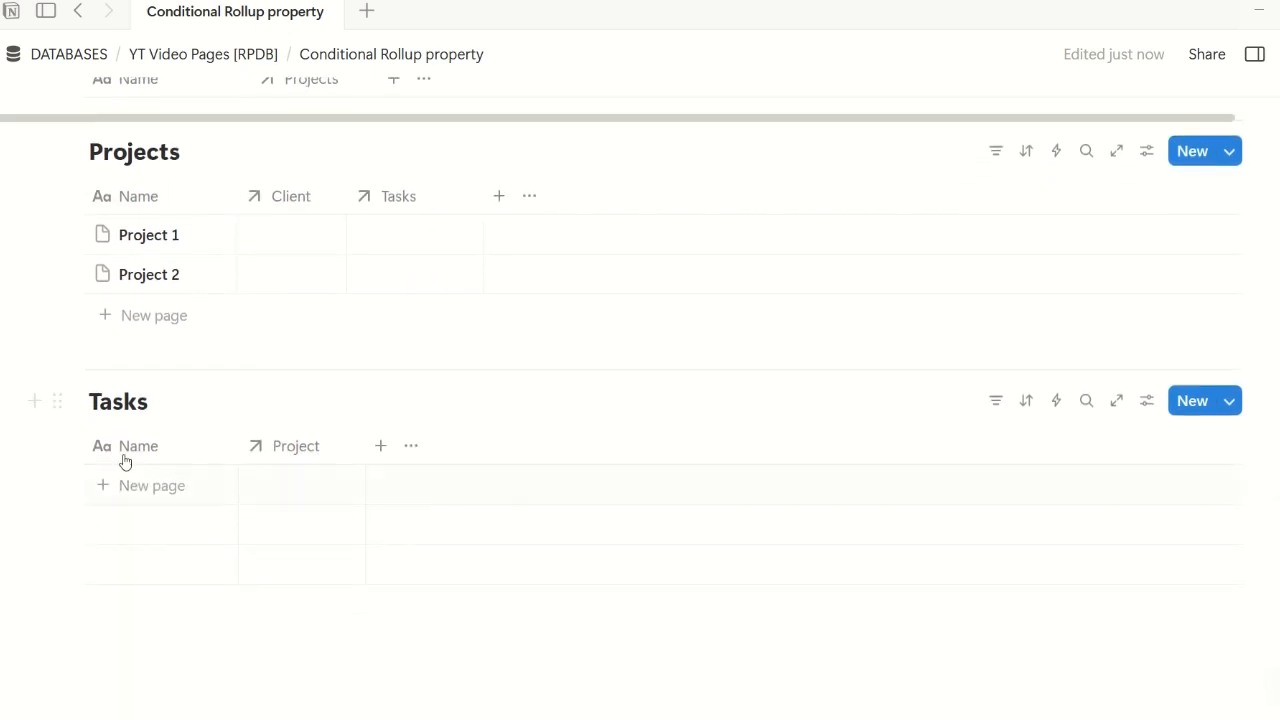
scroll(488, 393, "up", 3)
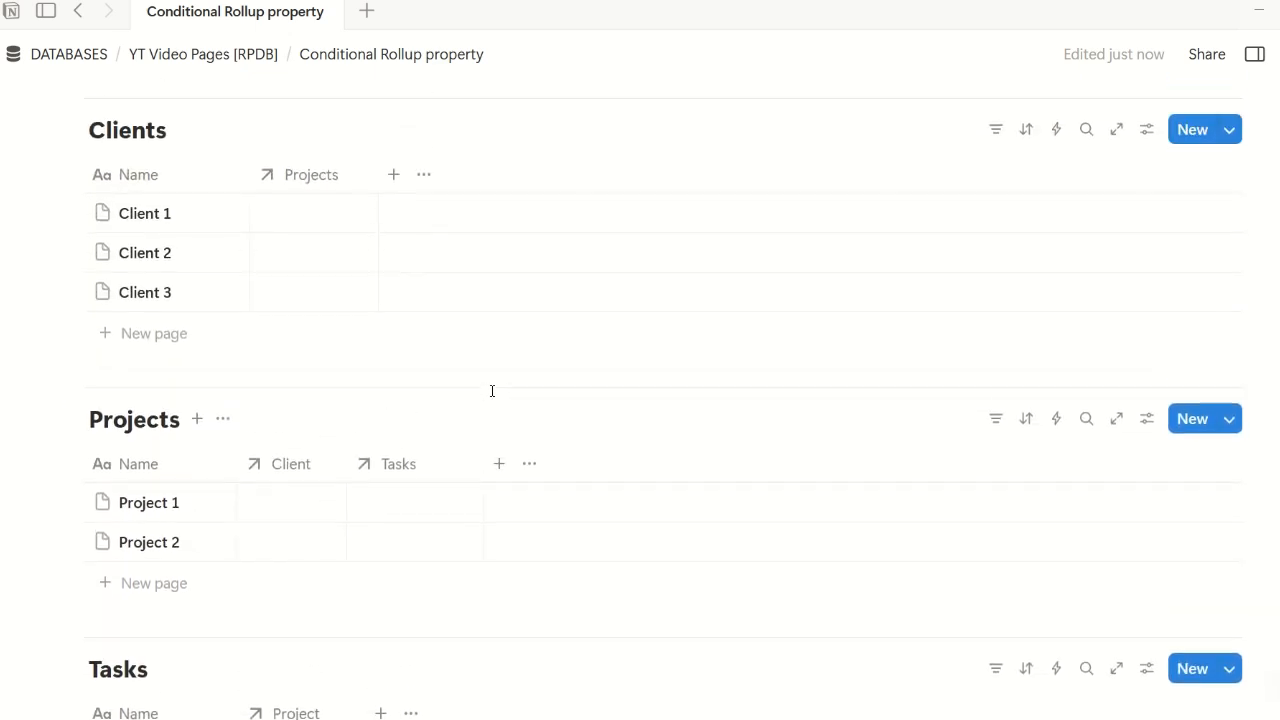
scroll(238, 505, "down", 2)
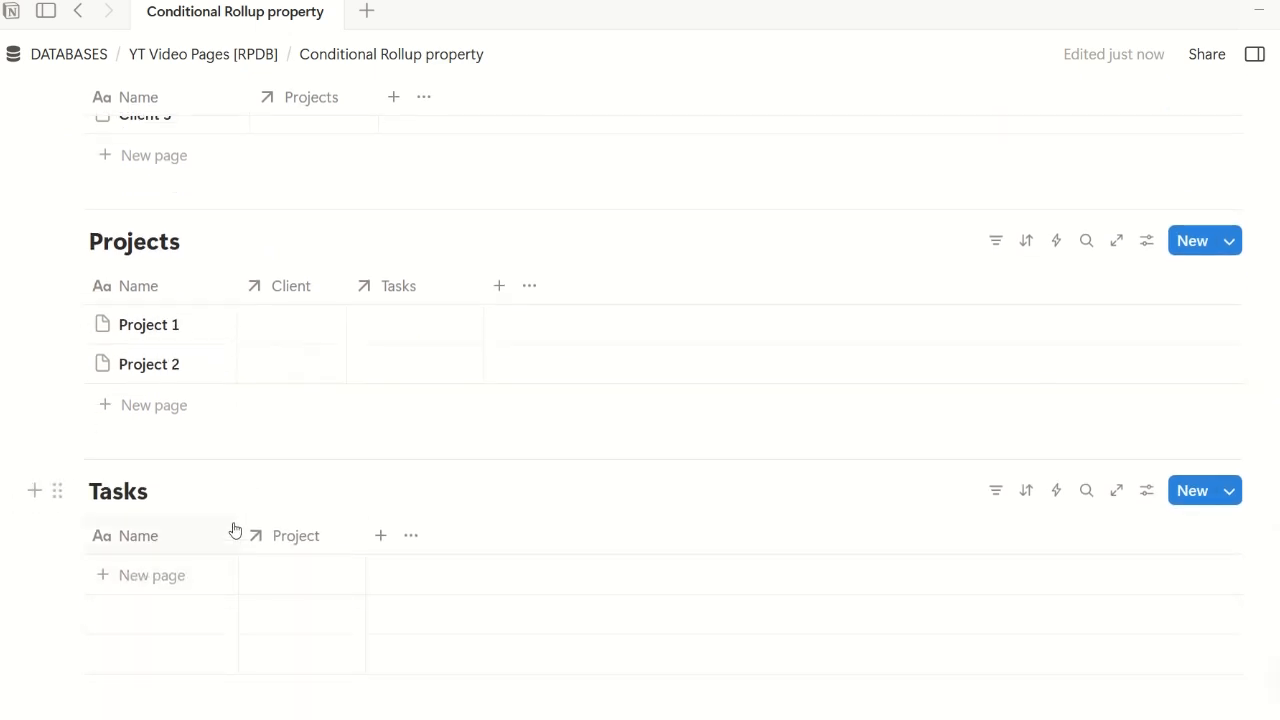
scroll(280, 450, "up", 1)
scroll(291, 471, "down", 1)
scroll(320, 480, "up", 3)
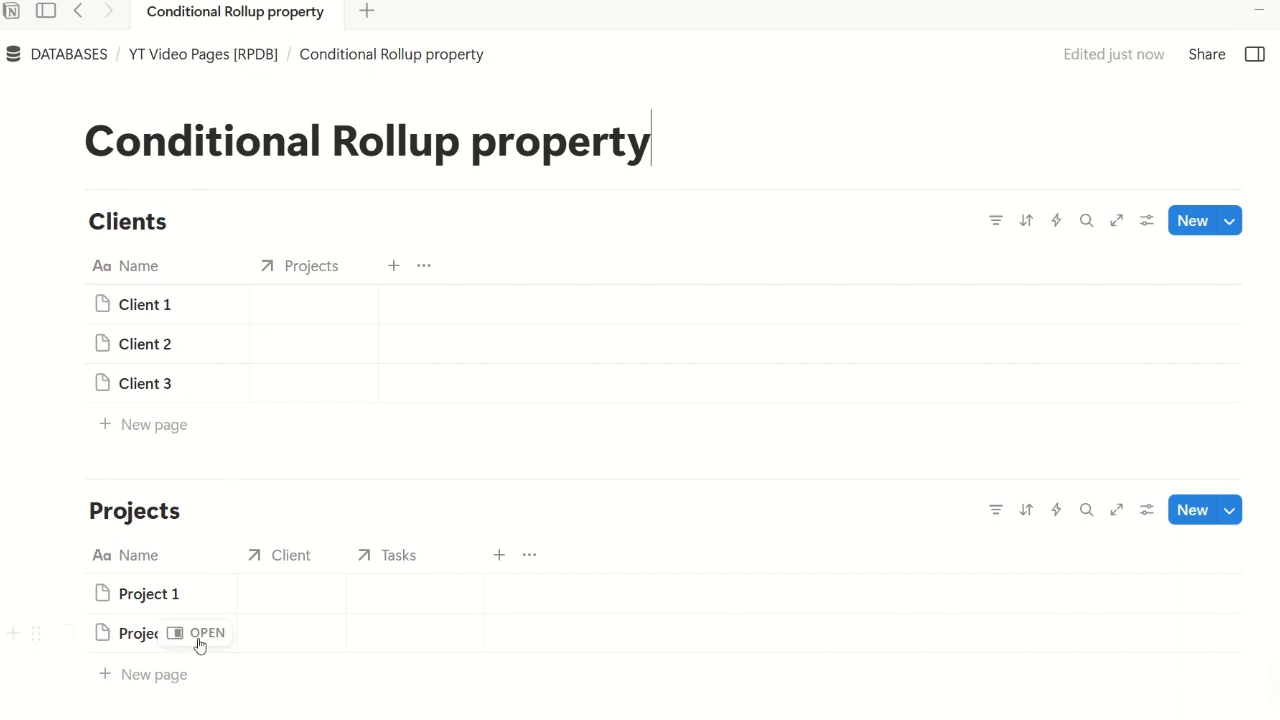
scroll(294, 598, "down", 2)
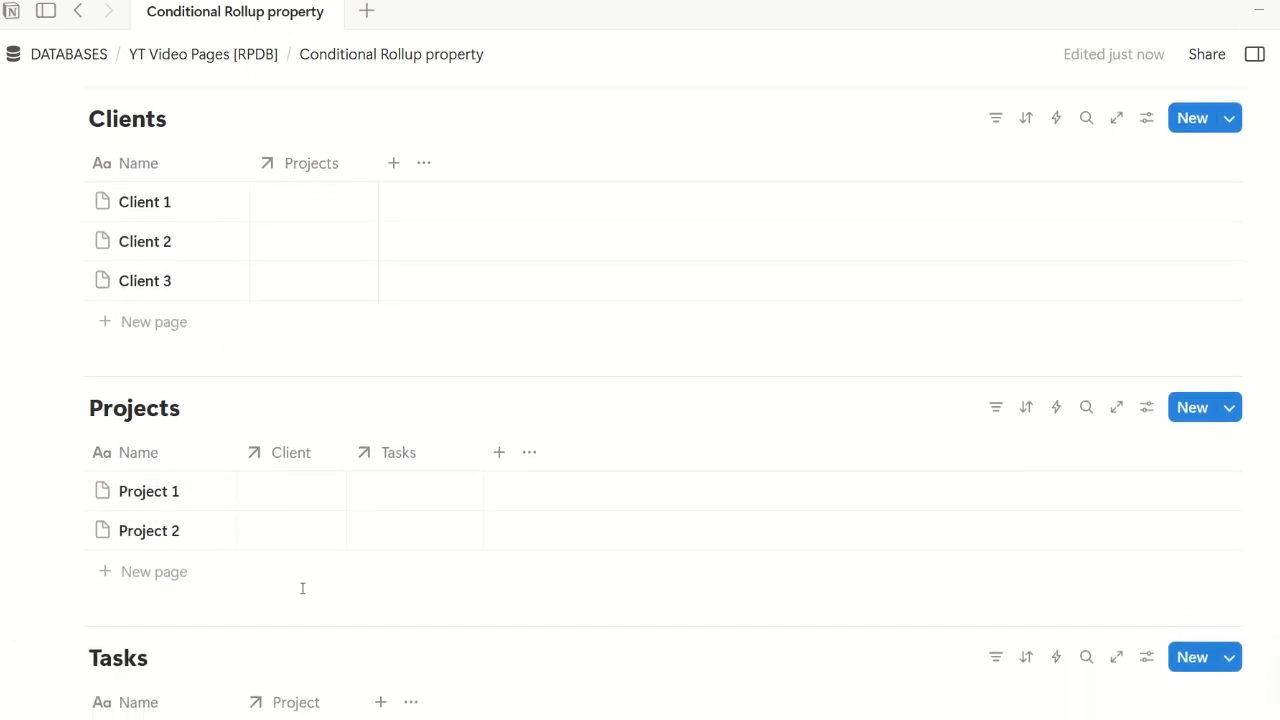
Narrow the Tasks column in the Projects database and add a button property after it
left_click_drag(483, 388, 455, 390)
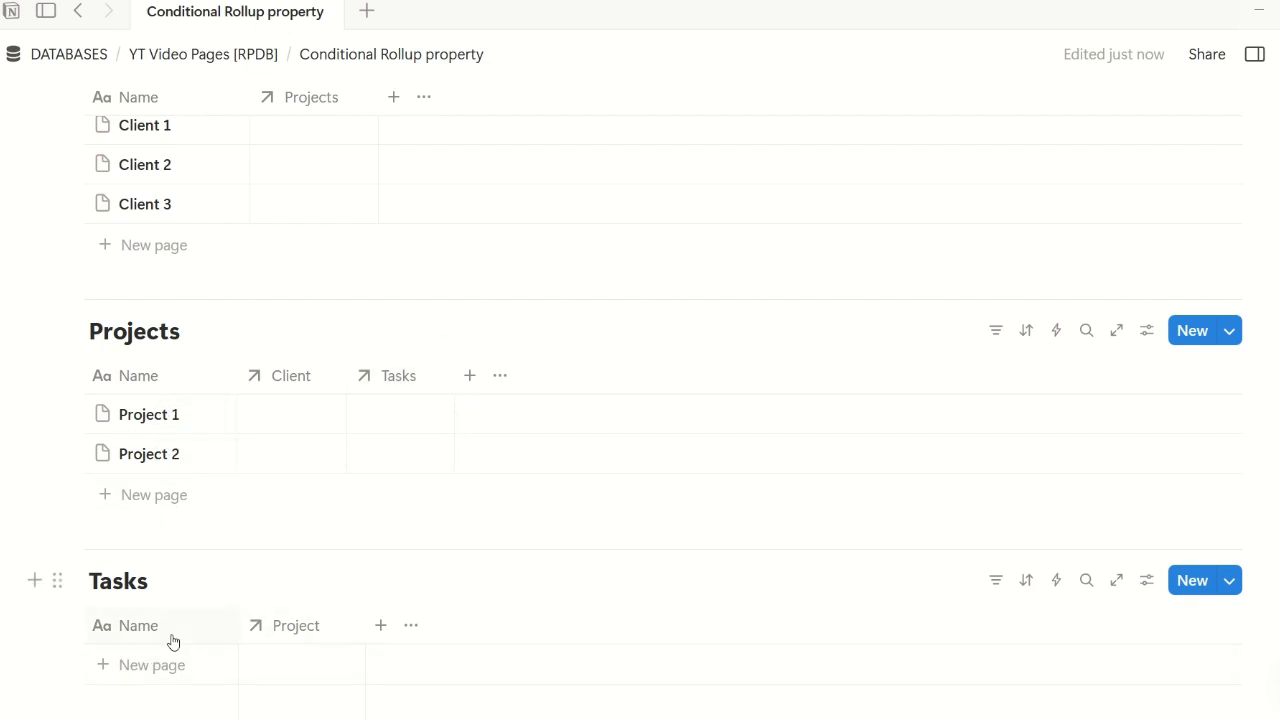
left_click(470, 376)
type("button")
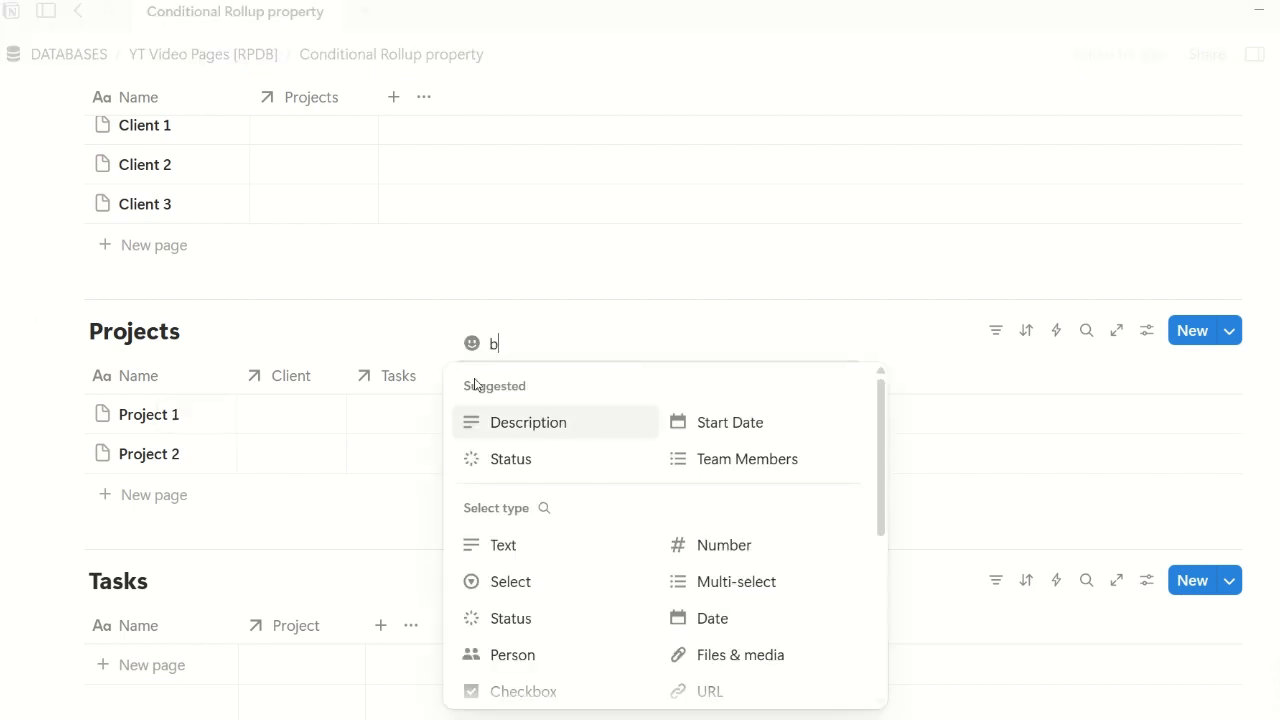
key("Return")
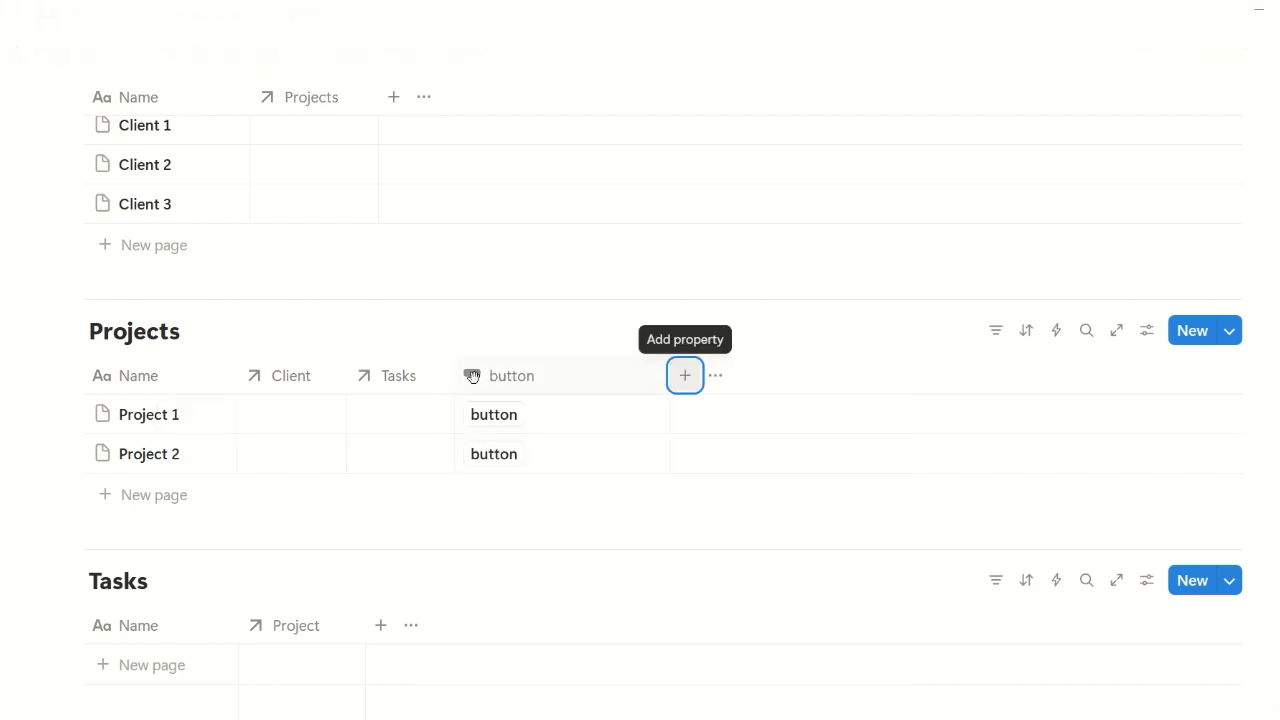
Rename the new button property in Projects to "Add Task"
left_click(563, 377)
key("ctrl+a")
key("BackSpace")
type("A")
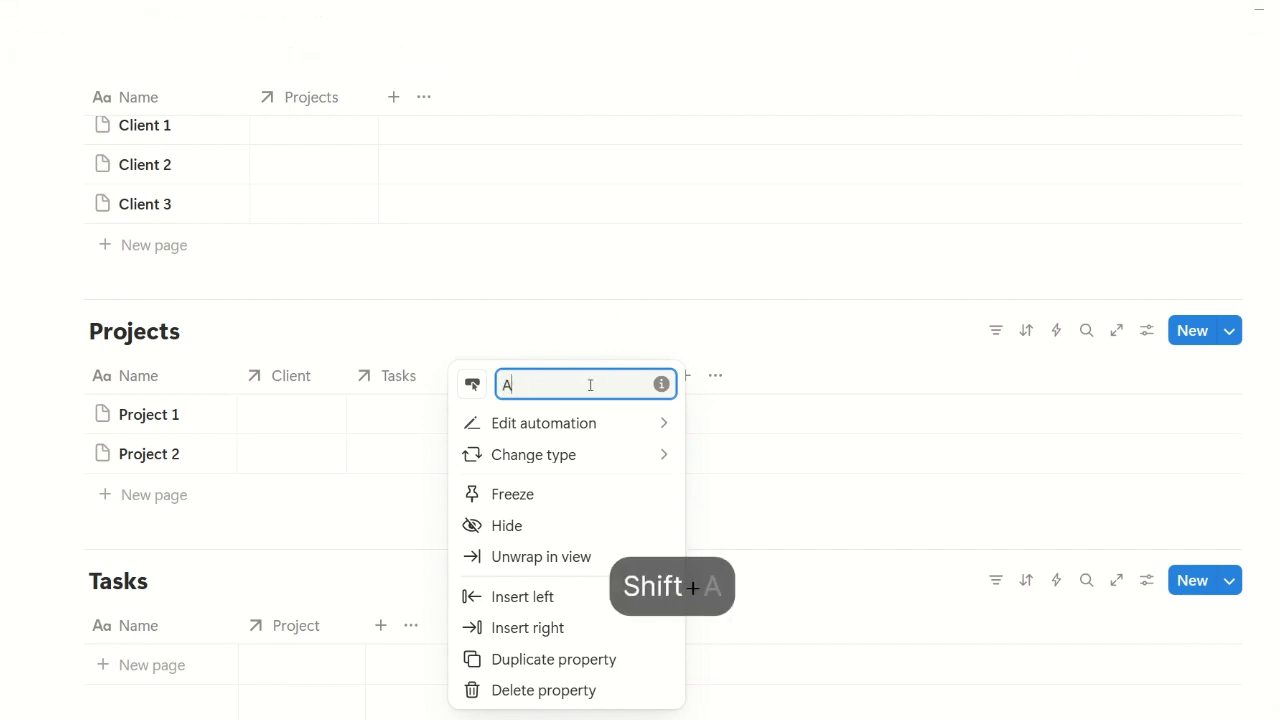
type("dd Task")
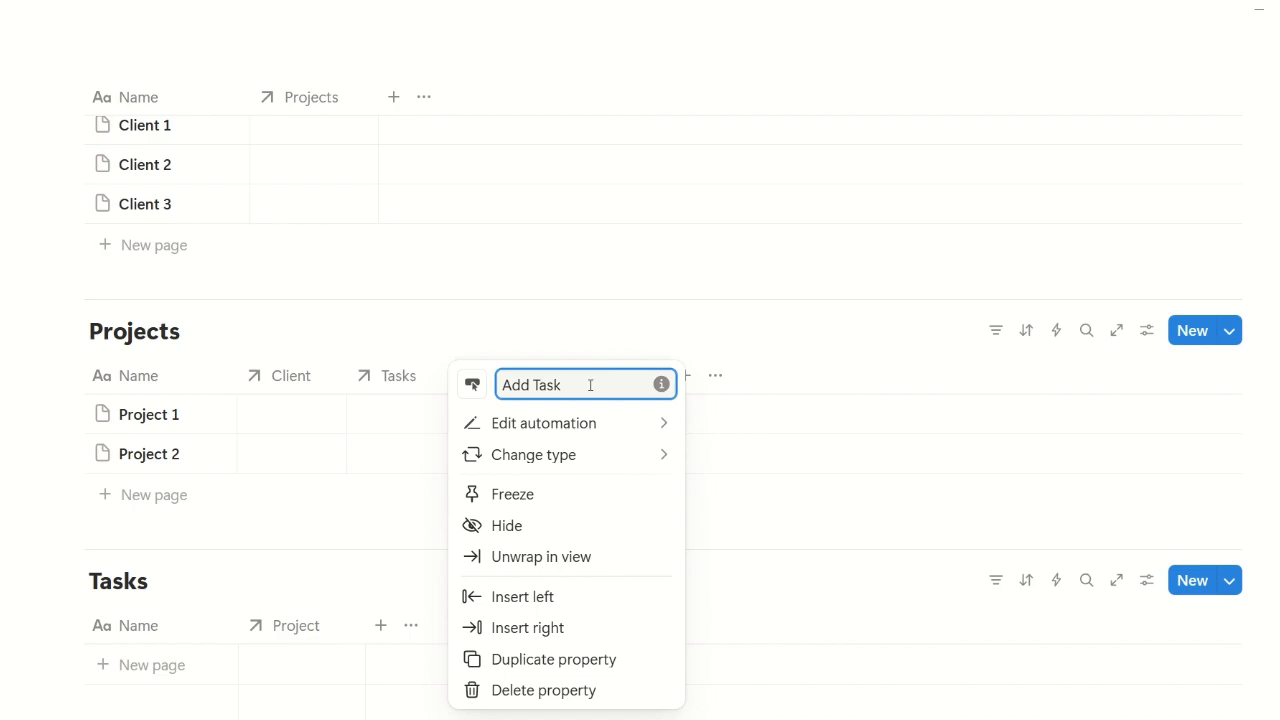
key("Return")
Edit the Add Task button's automation with an action that adds a page to the Tasks database
left_click(592, 393)
left_click(606, 420)
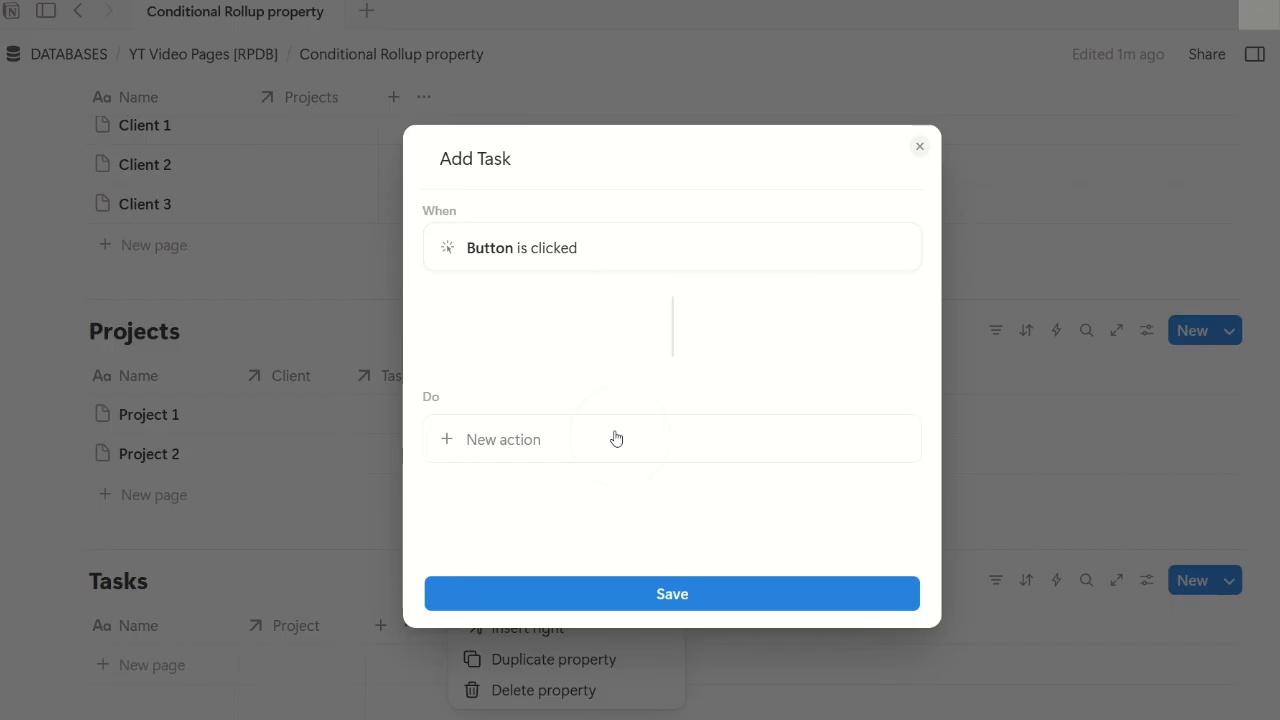
left_click(500, 445)
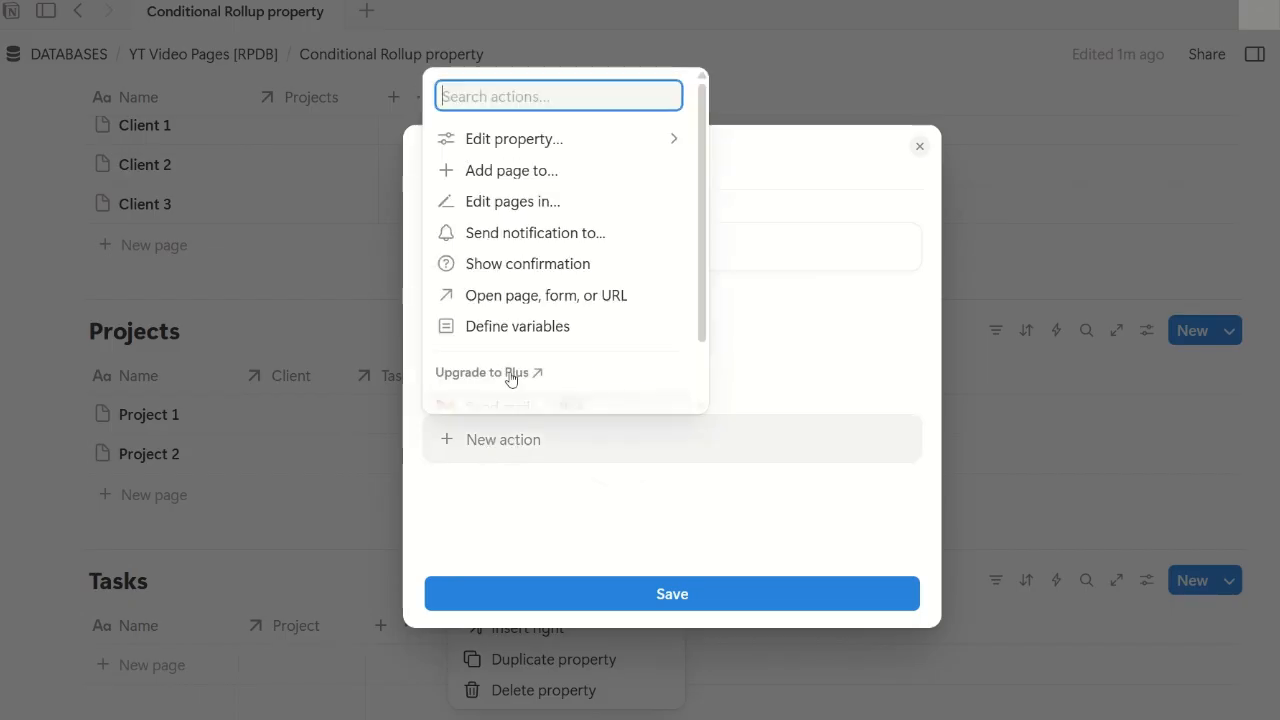
left_click(603, 172)
left_click(688, 439)
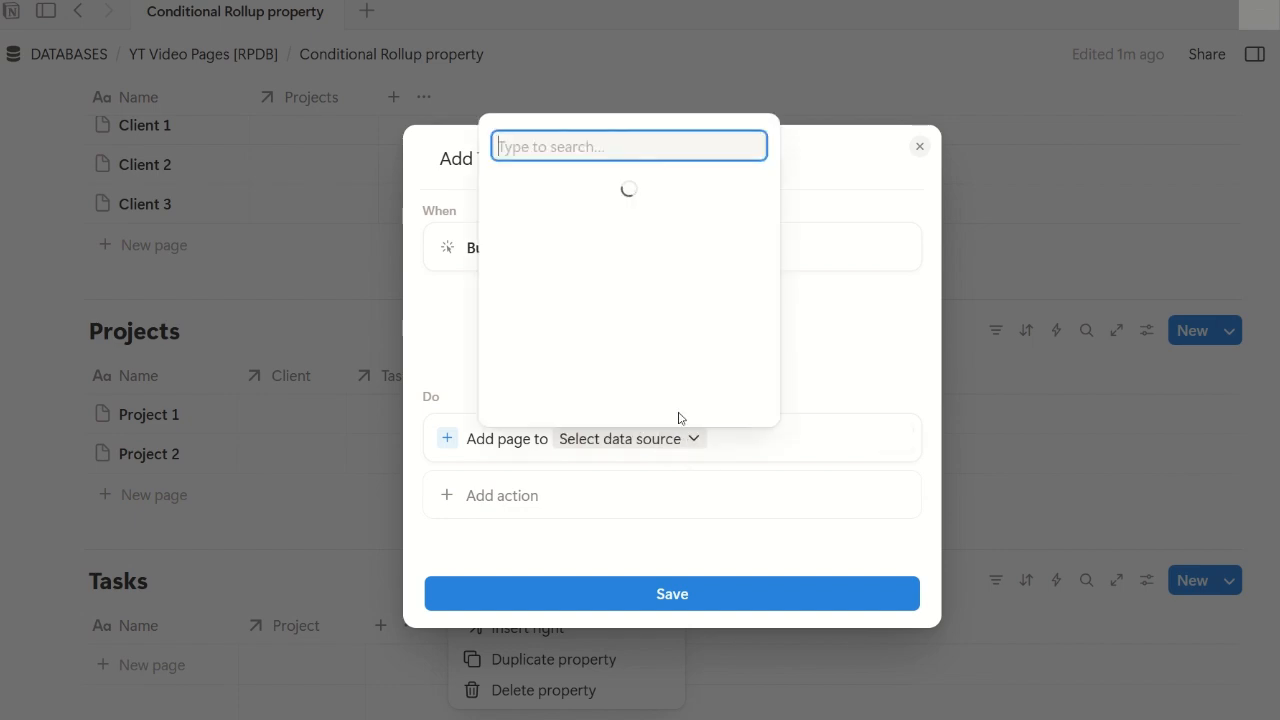
left_click(655, 217)
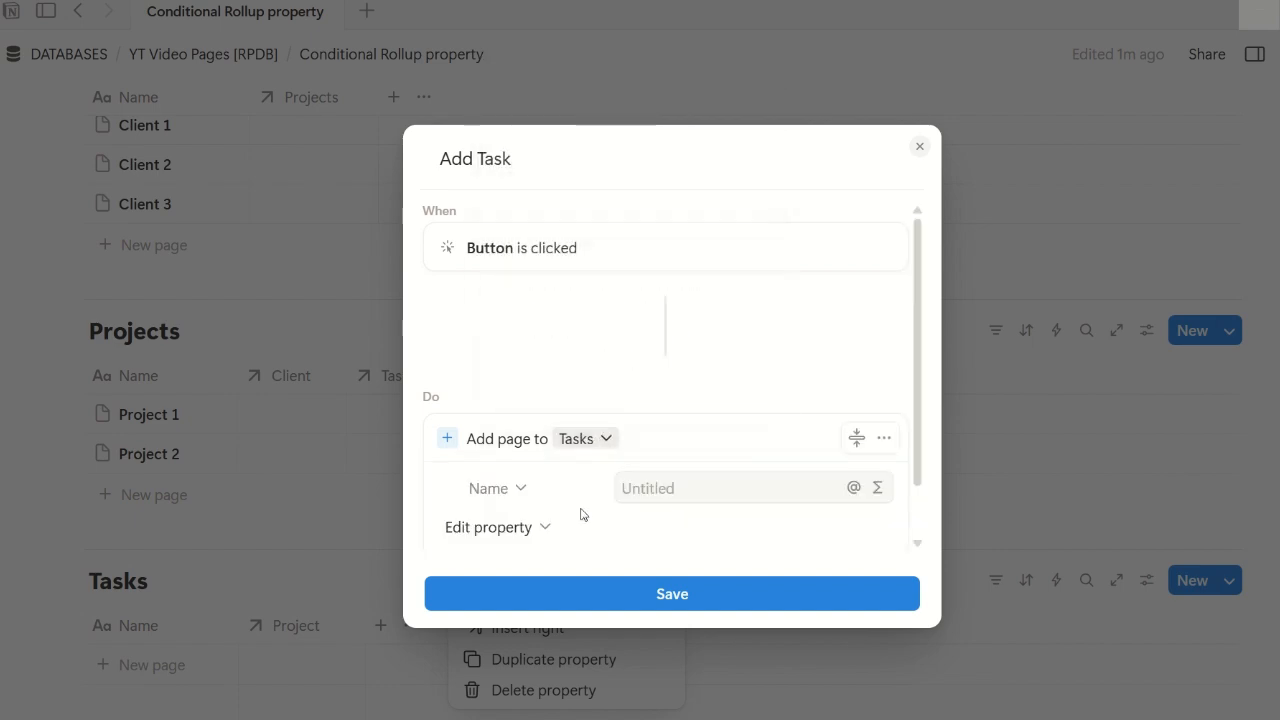
left_click(877, 424)
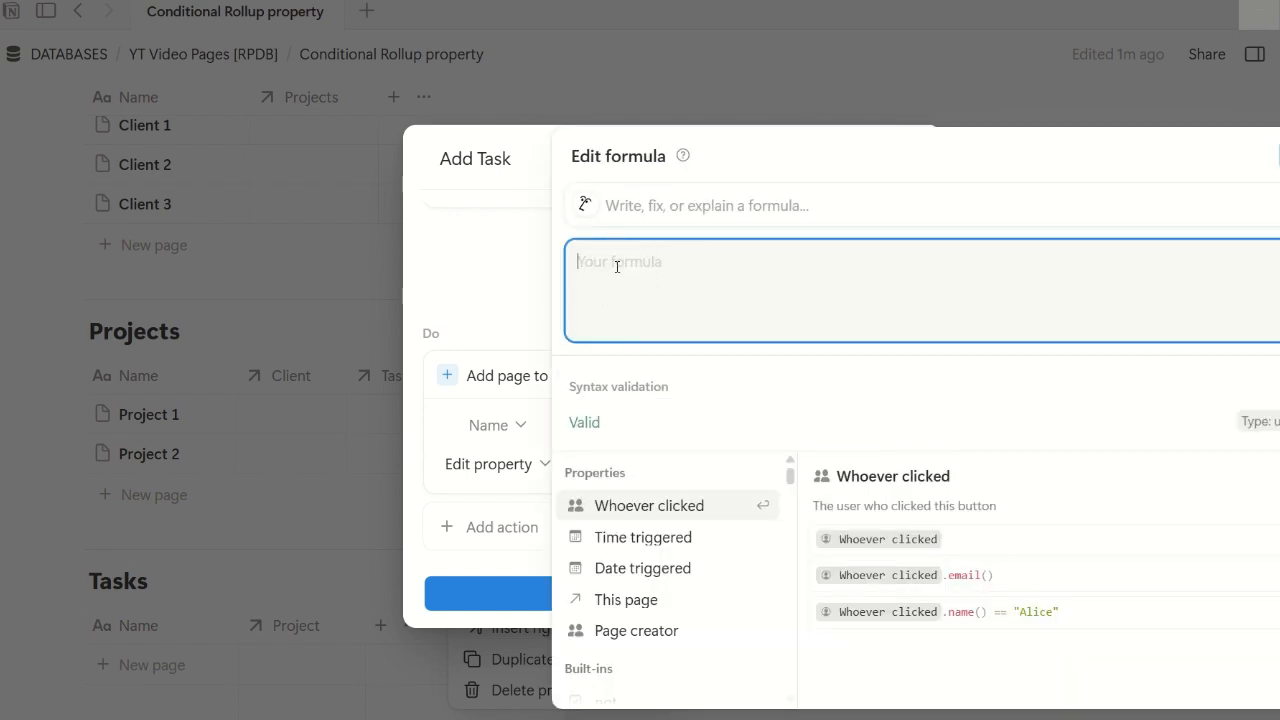
type("P")
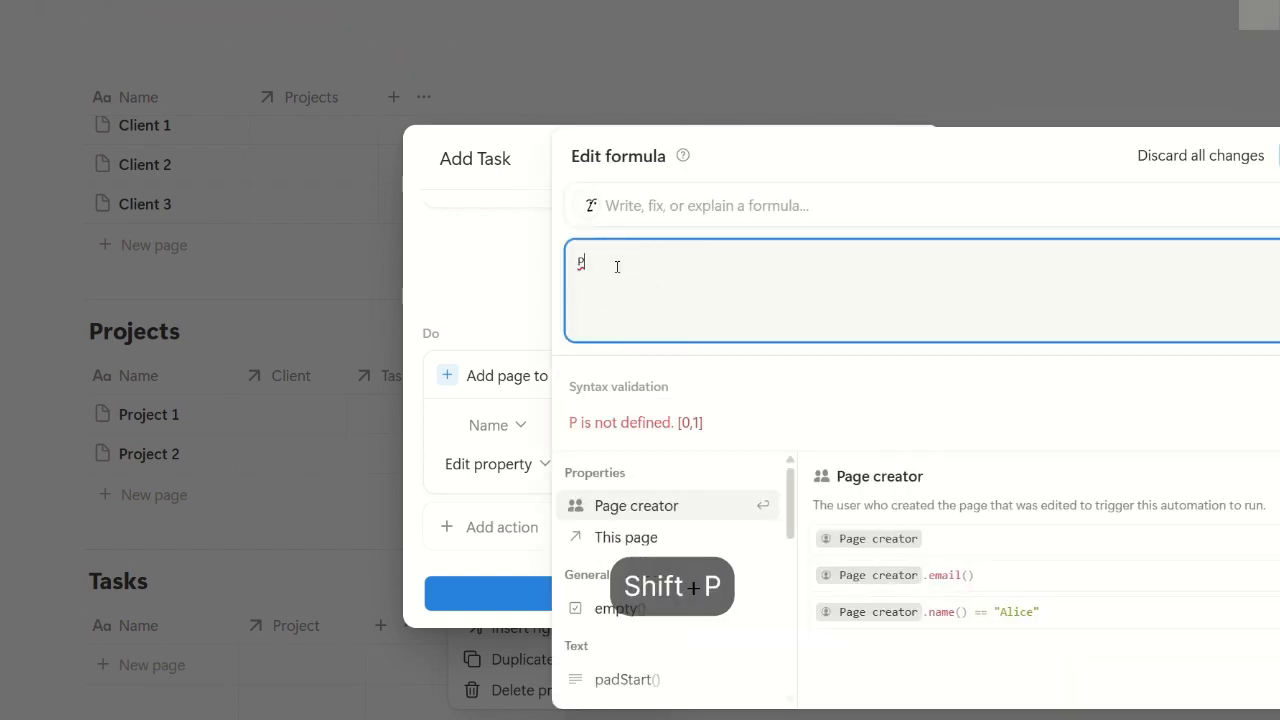
key("BackSpace")
key("Escape")
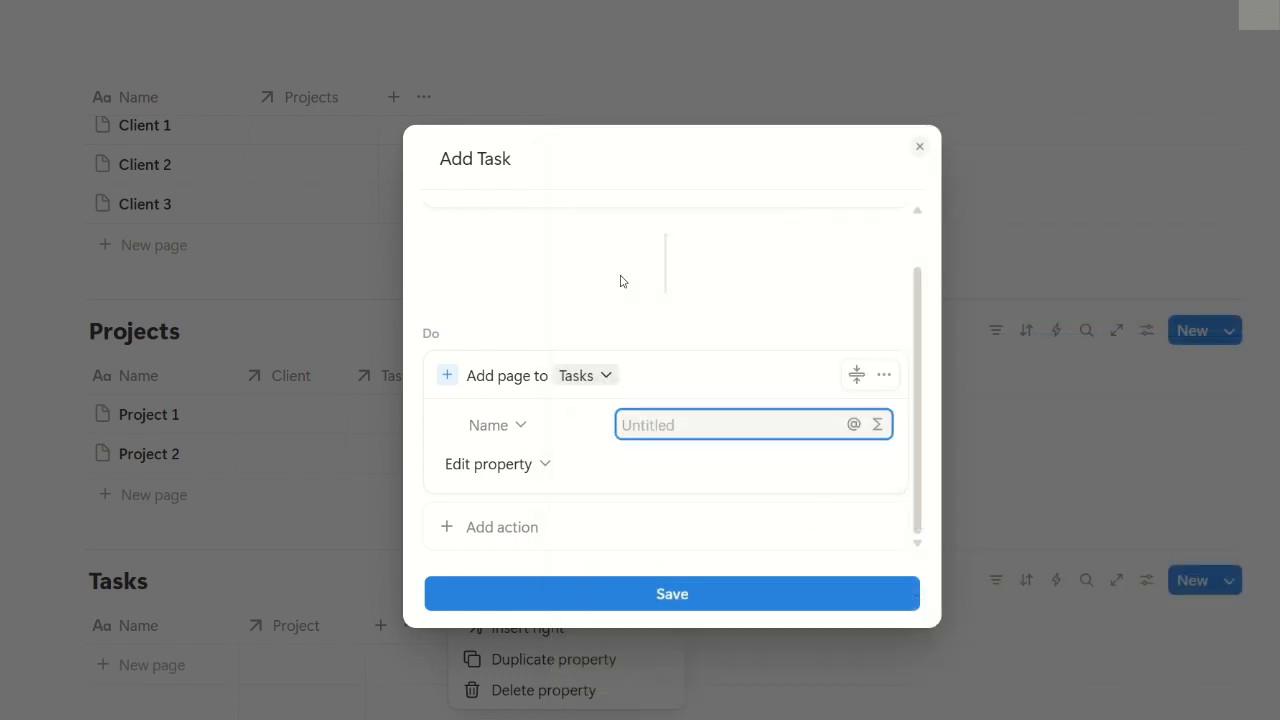
left_click(652, 481)
Set the new task's Project property to This page in the button's action and save the automation
left_click(542, 462)
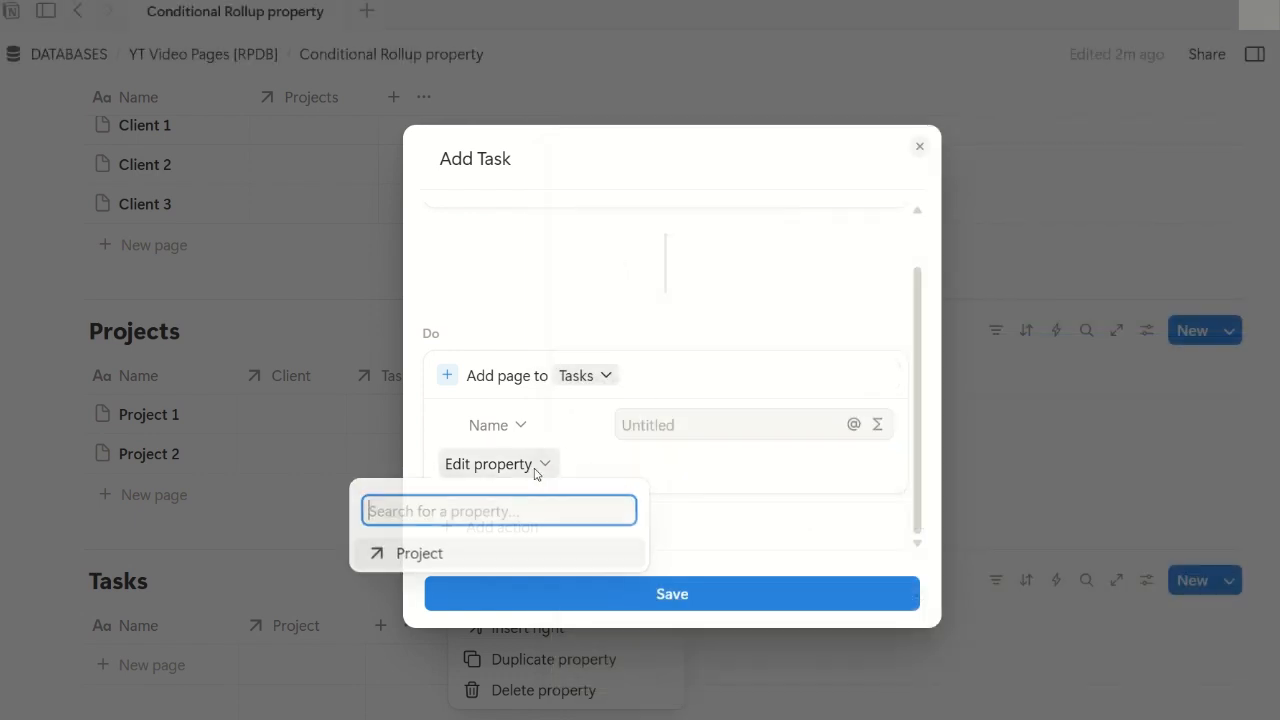
left_click(472, 562)
left_click(748, 470)
left_click(738, 578)
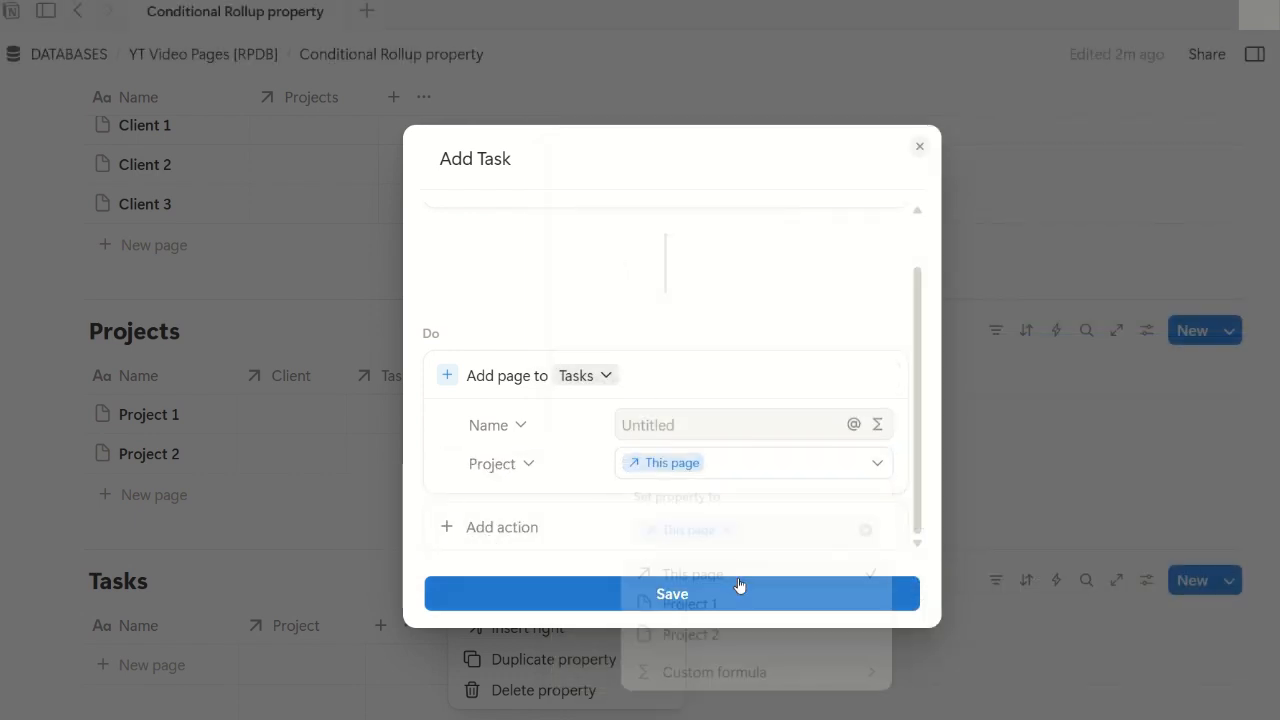
left_click(726, 607)
left_click(722, 600)
Create a task with Project 1's Add Task button and name it "Task 1"
scroll(704, 448, "down", 3)
scroll(566, 392, "up", 1)
left_click(500, 326)
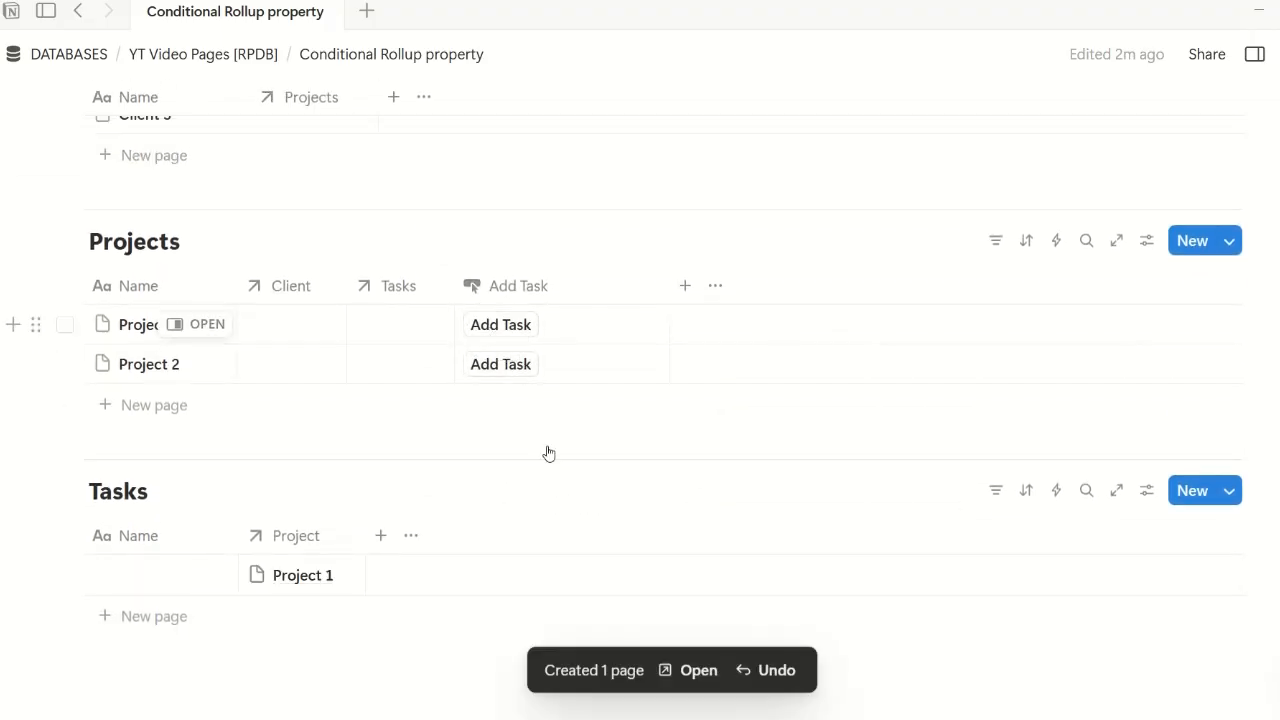
left_click(126, 609)
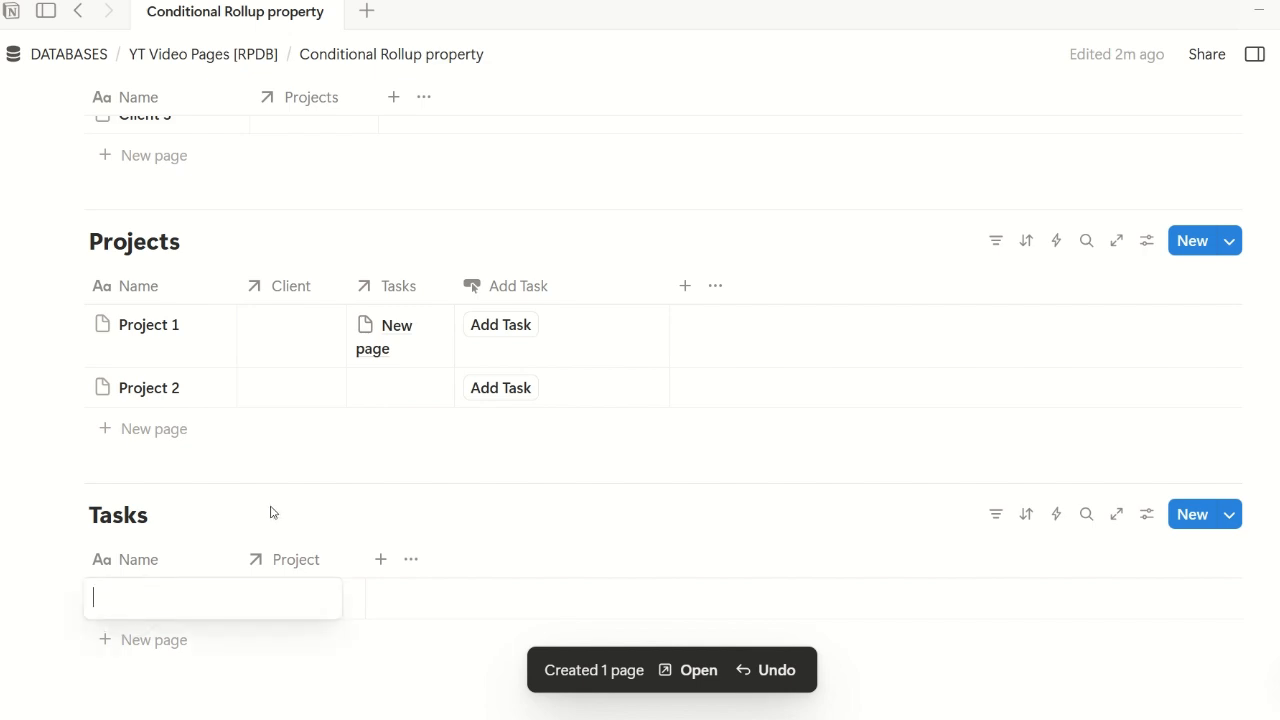
type("Task 1")
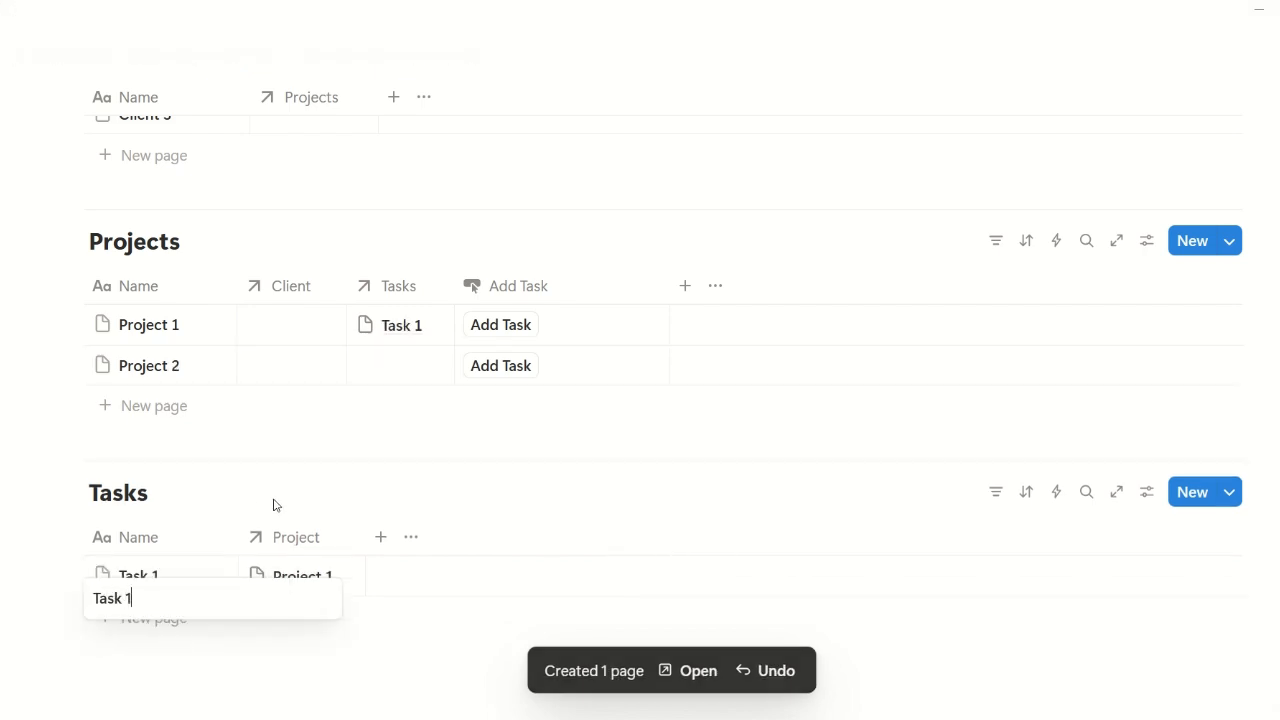
key("Return")
key("Escape")
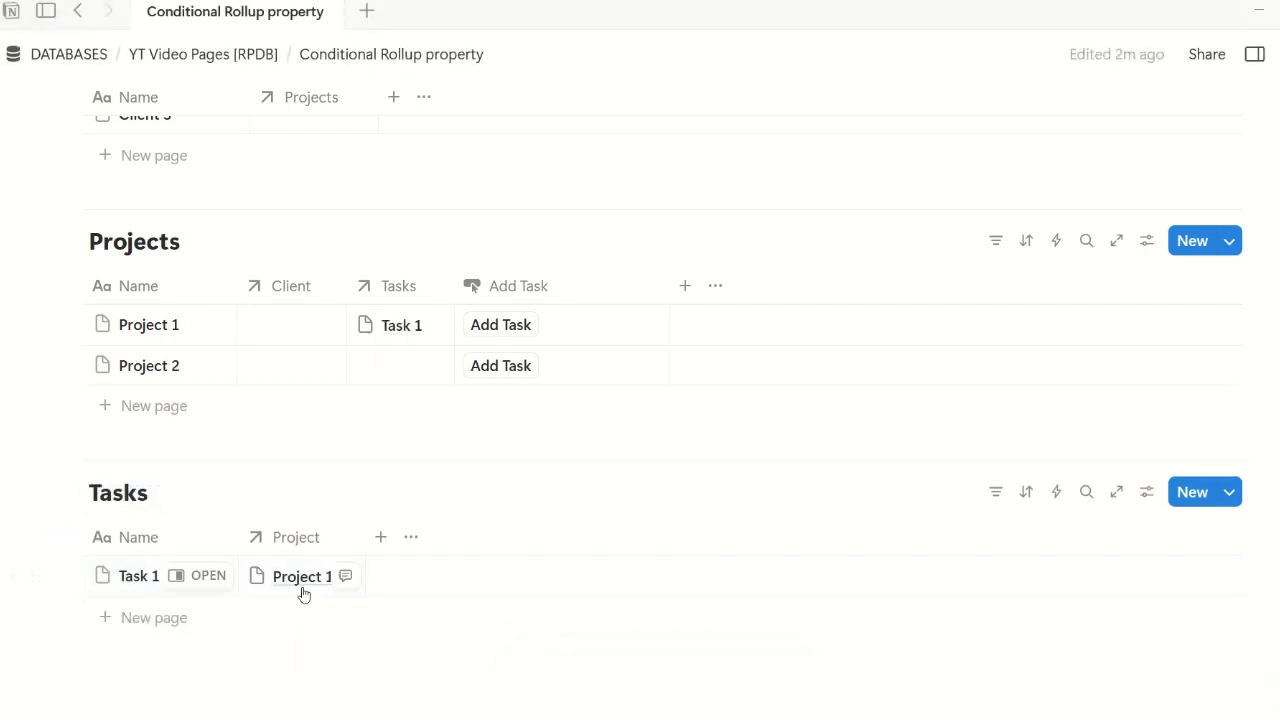
Link Project 1 to Client 1 and Project 2 to Client 2 in the Projects database
scroll(341, 444, "up", 1)
scroll(341, 444, "up", 2)
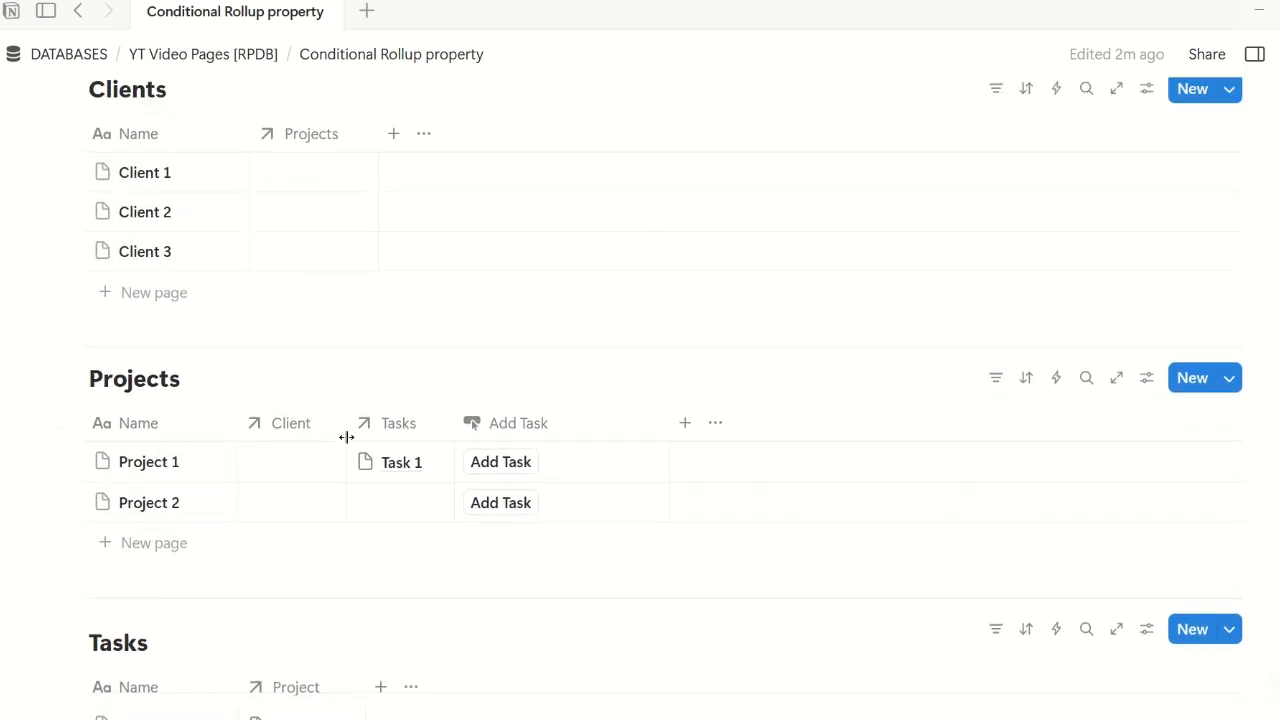
left_click(280, 618)
left_click(394, 480)
left_click(289, 638)
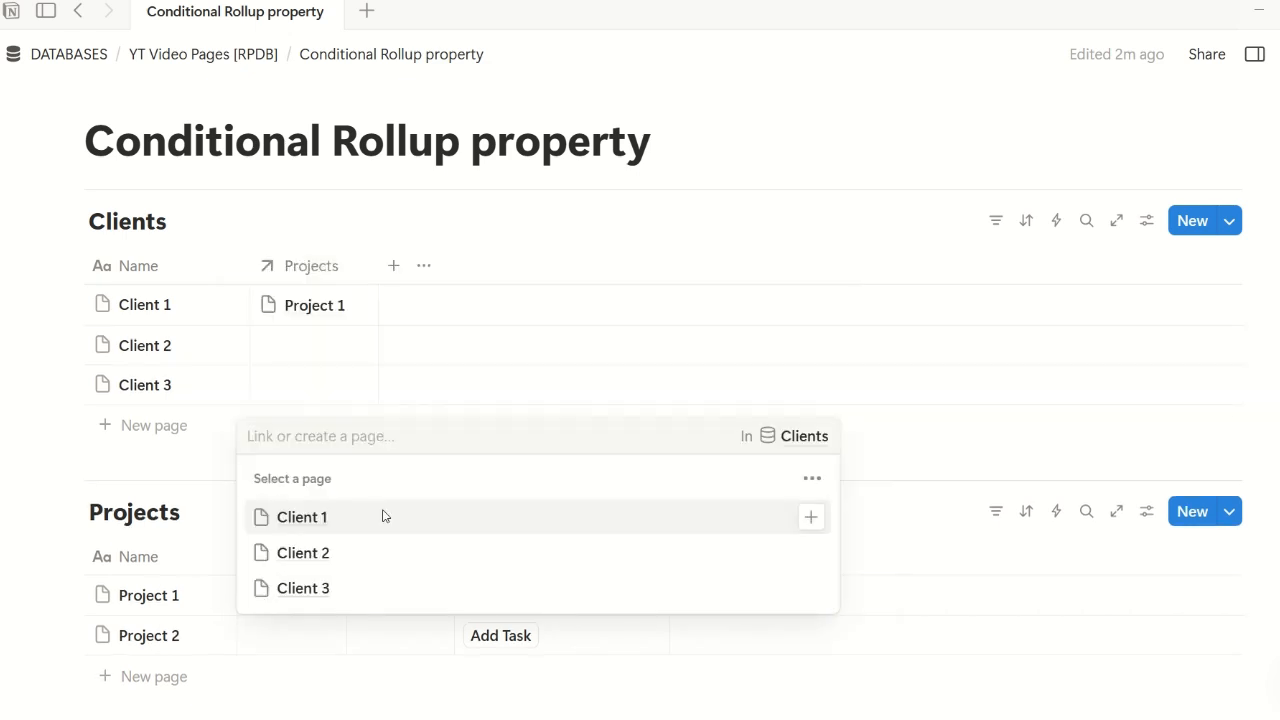
left_click(380, 552)
Set up a new relation property in the Tasks database, related to Clients and named "Client"
scroll(623, 607, "down", 1)
scroll(623, 607, "down", 3)
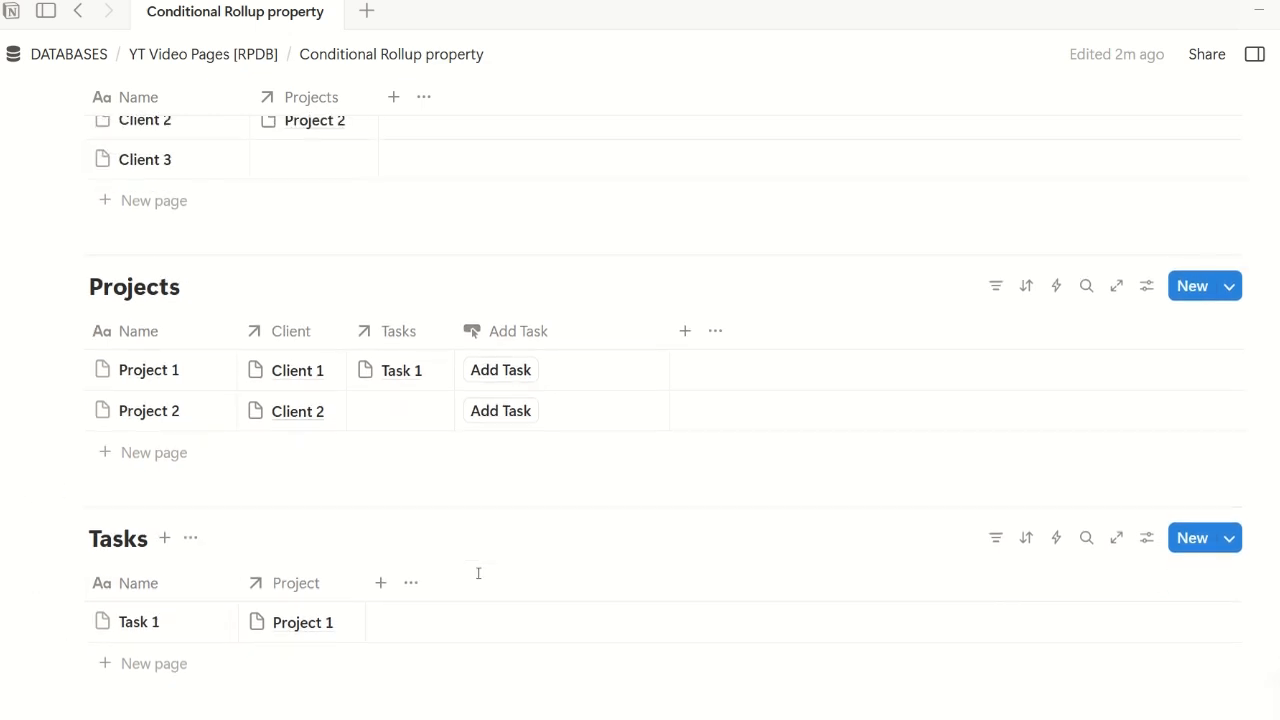
left_click(381, 540)
type("relation")
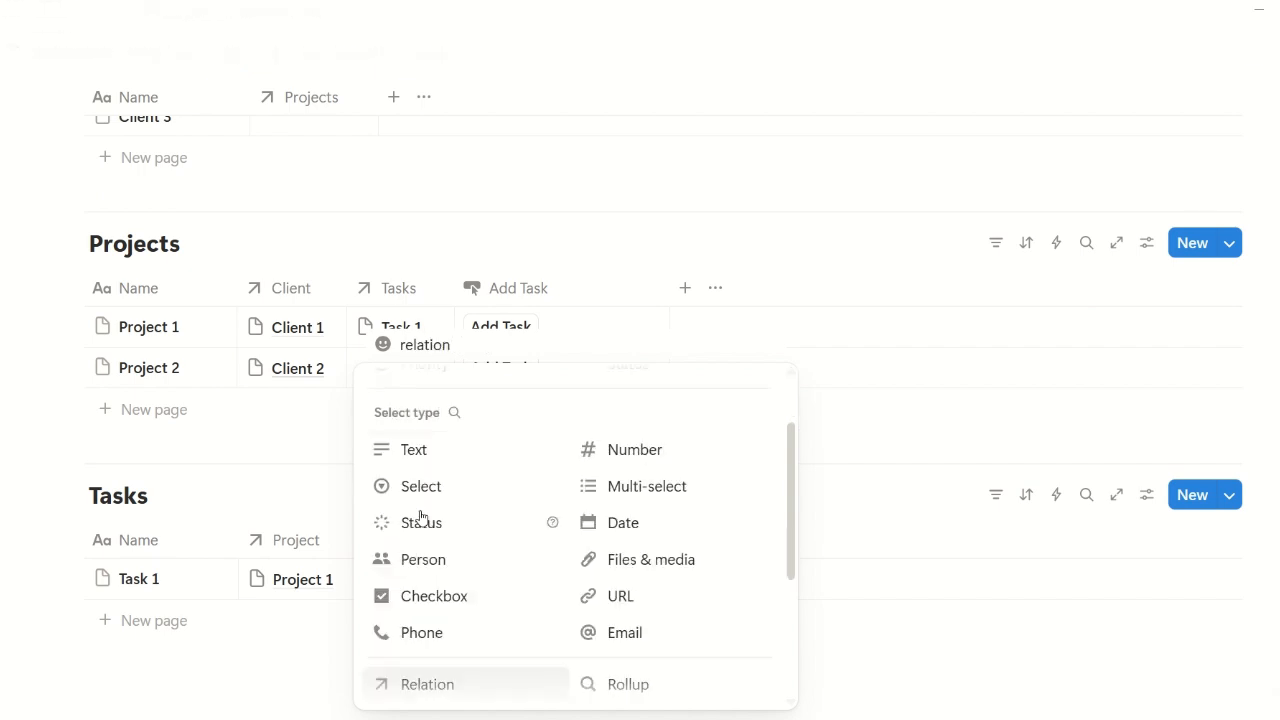
key("Return")
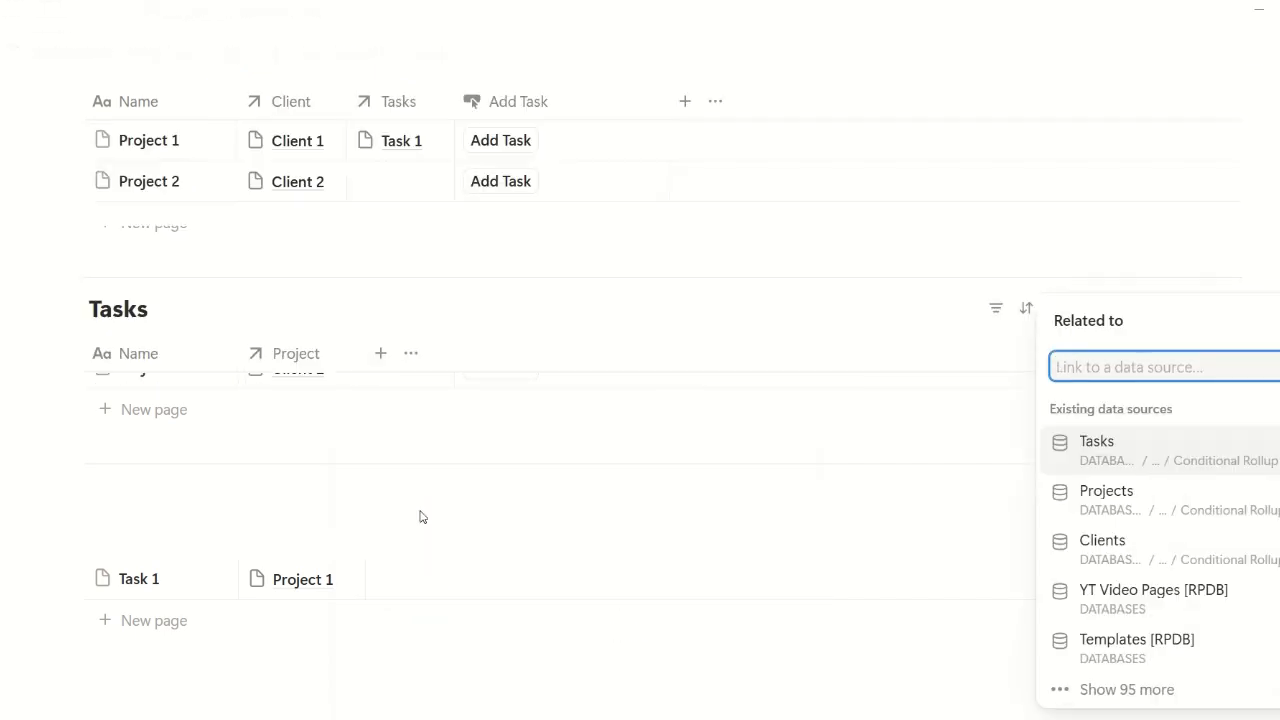
left_click(1095, 541)
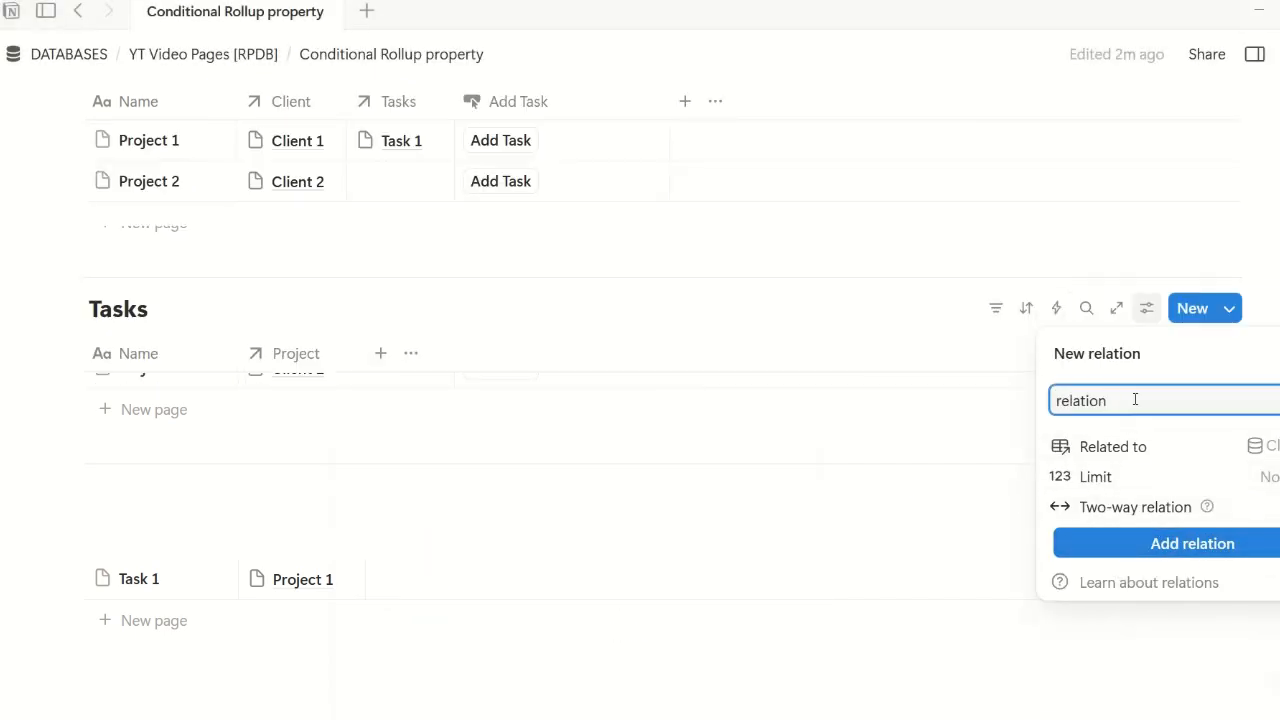
key("ctrl+BackSpace")
type("Client")
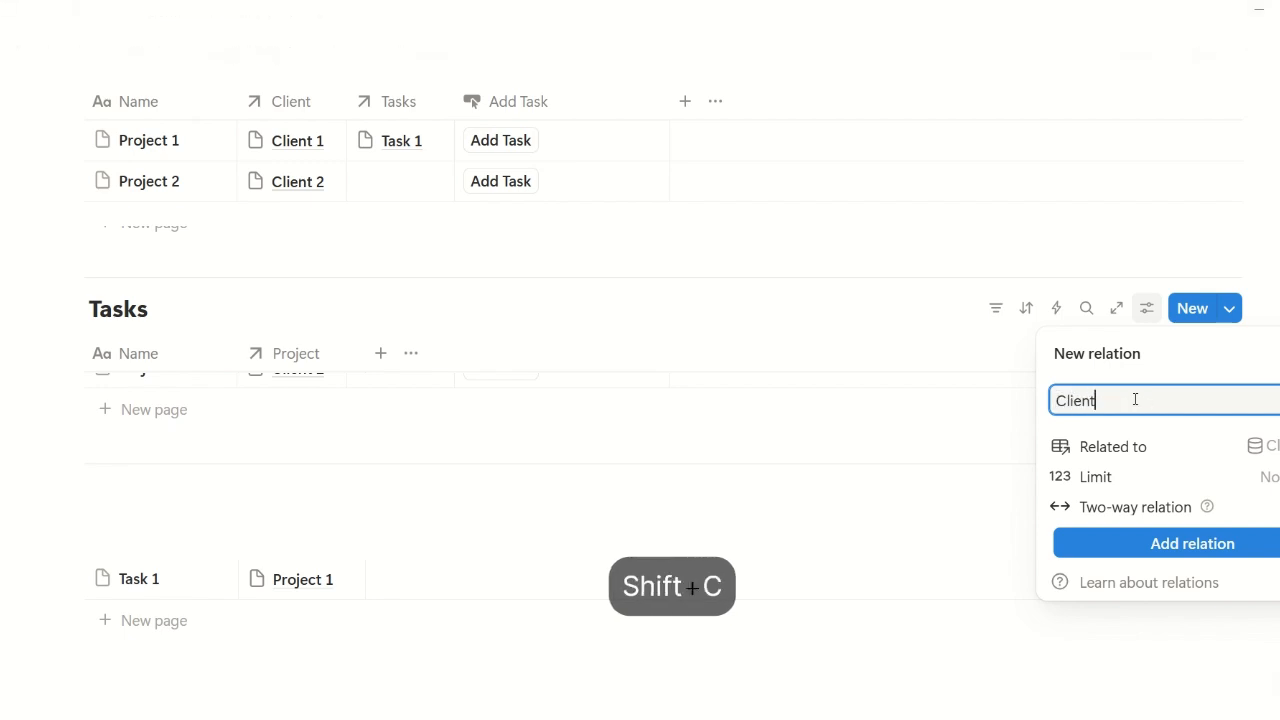
Limit the Client relation to 1 page, leave it one-way, and add it to Tasks
left_click(1265, 476)
left_click(1266, 508)
left_click(1262, 507)
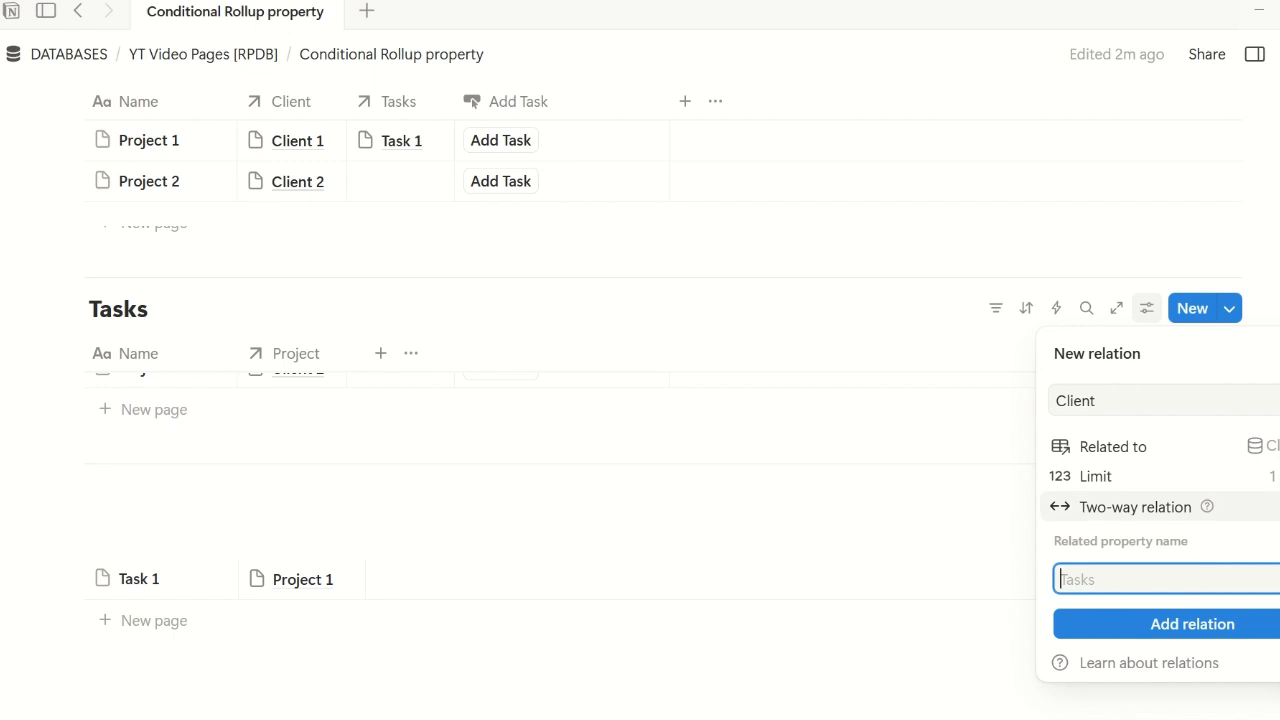
left_click(1265, 507)
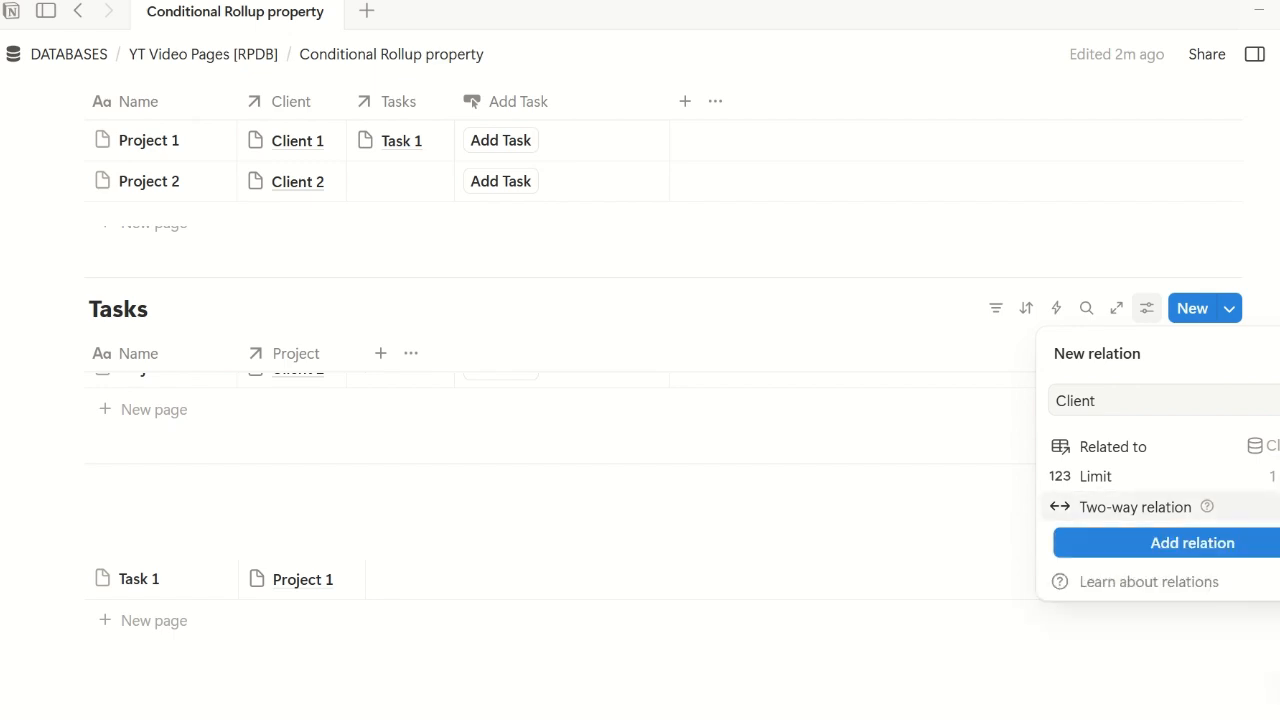
left_click(1165, 551)
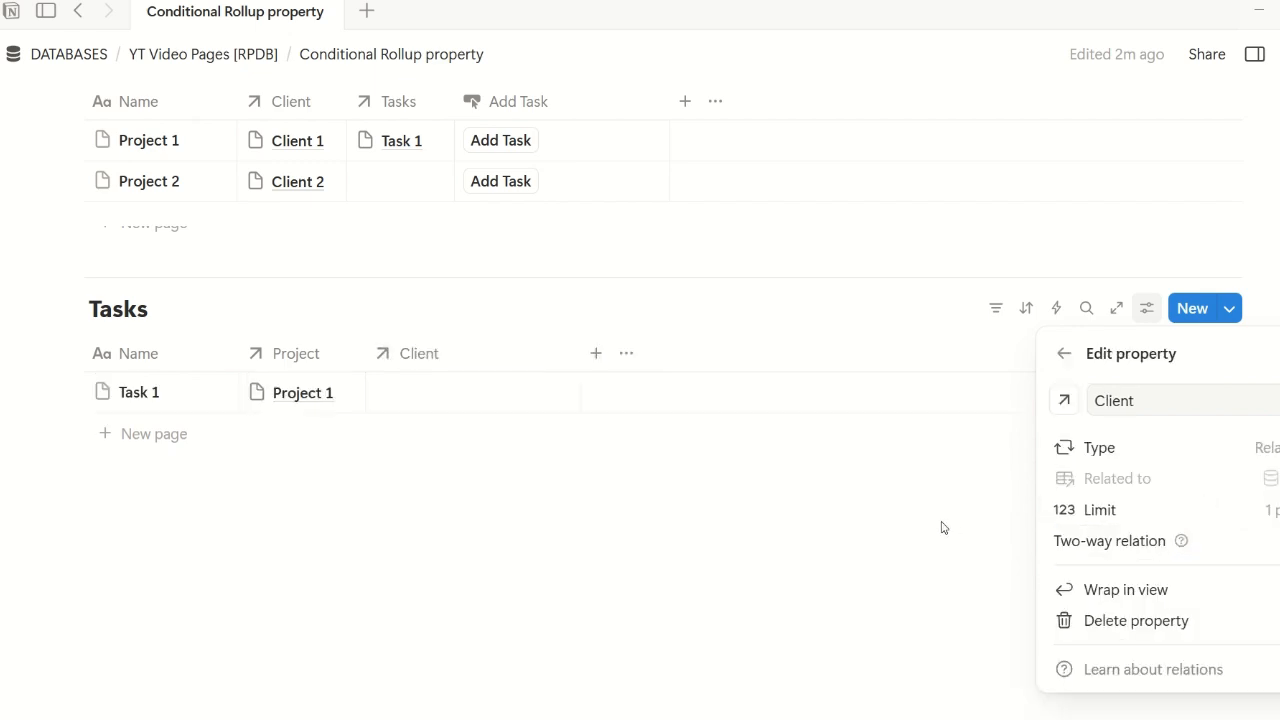
key("Escape")
Narrow the Client column in the Tasks database
scroll(643, 509, "up", 4)
left_click_drag(582, 531, 492, 531)
scroll(537, 562, "up", 2)
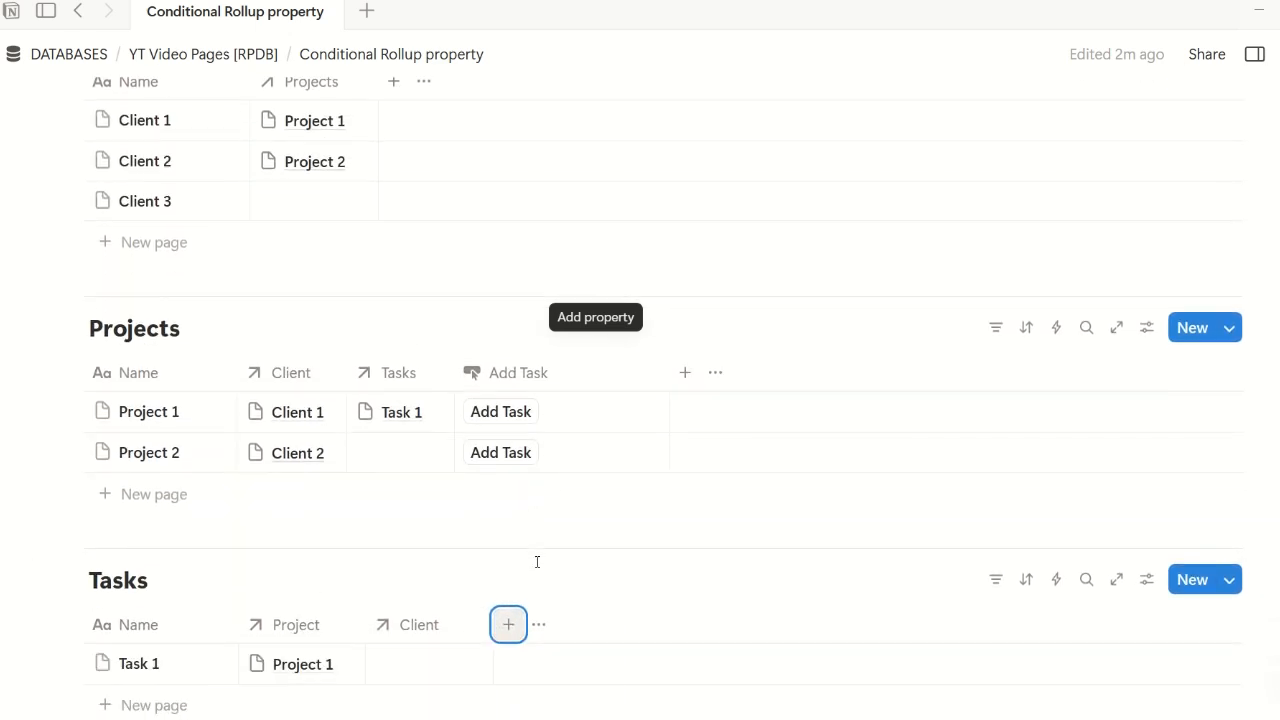
scroll(537, 562, "down", 2)
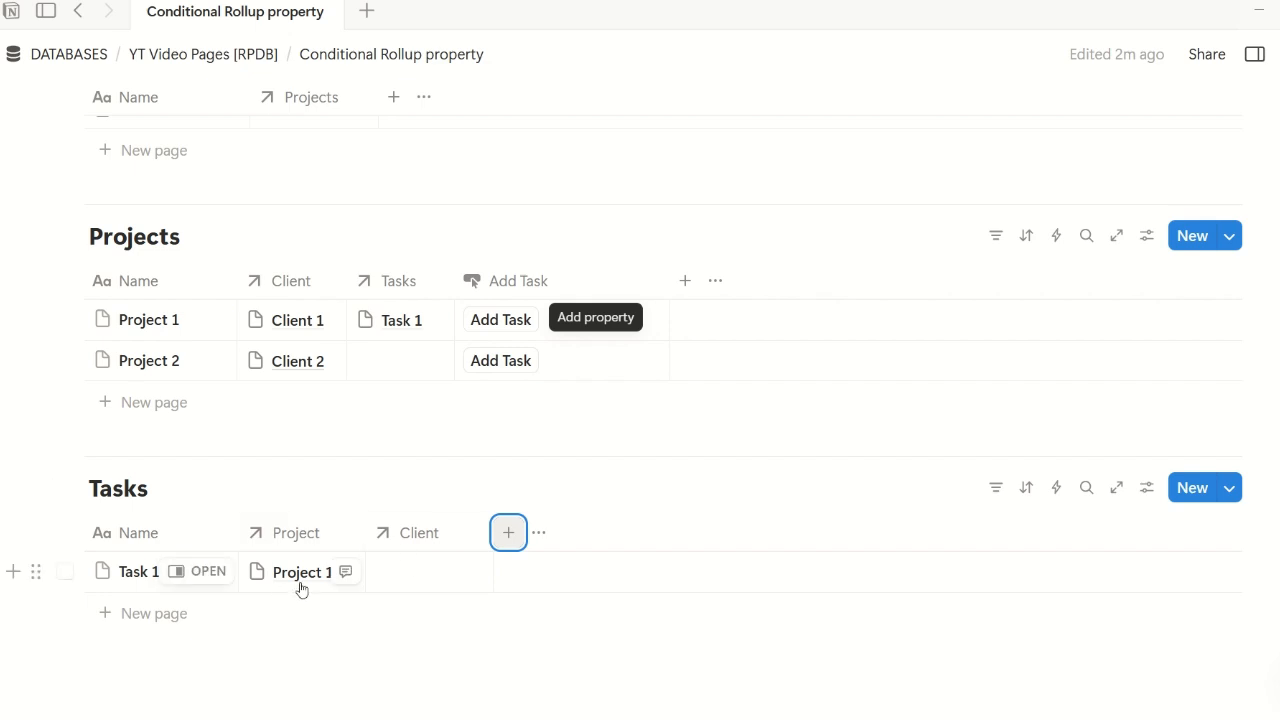
Examine which client pages can be linked in Task 1's empty Client relation in the Tasks database
left_click(418, 589)
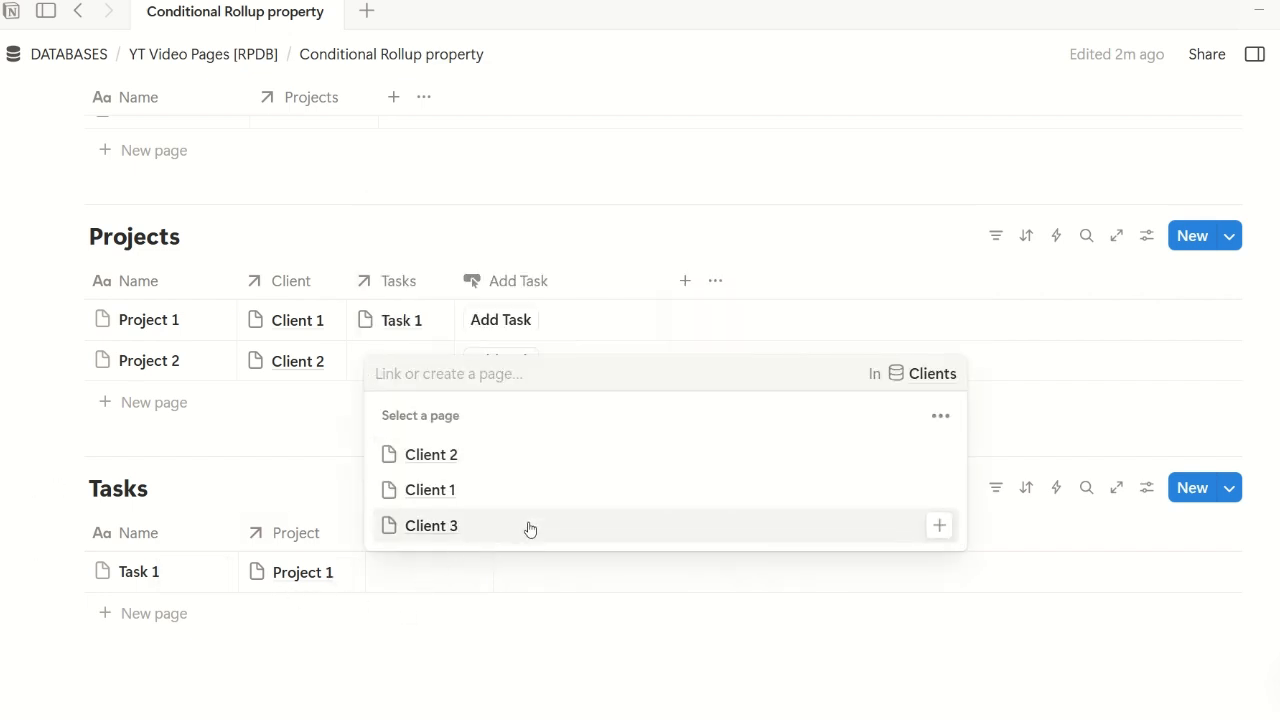
key("Escape")
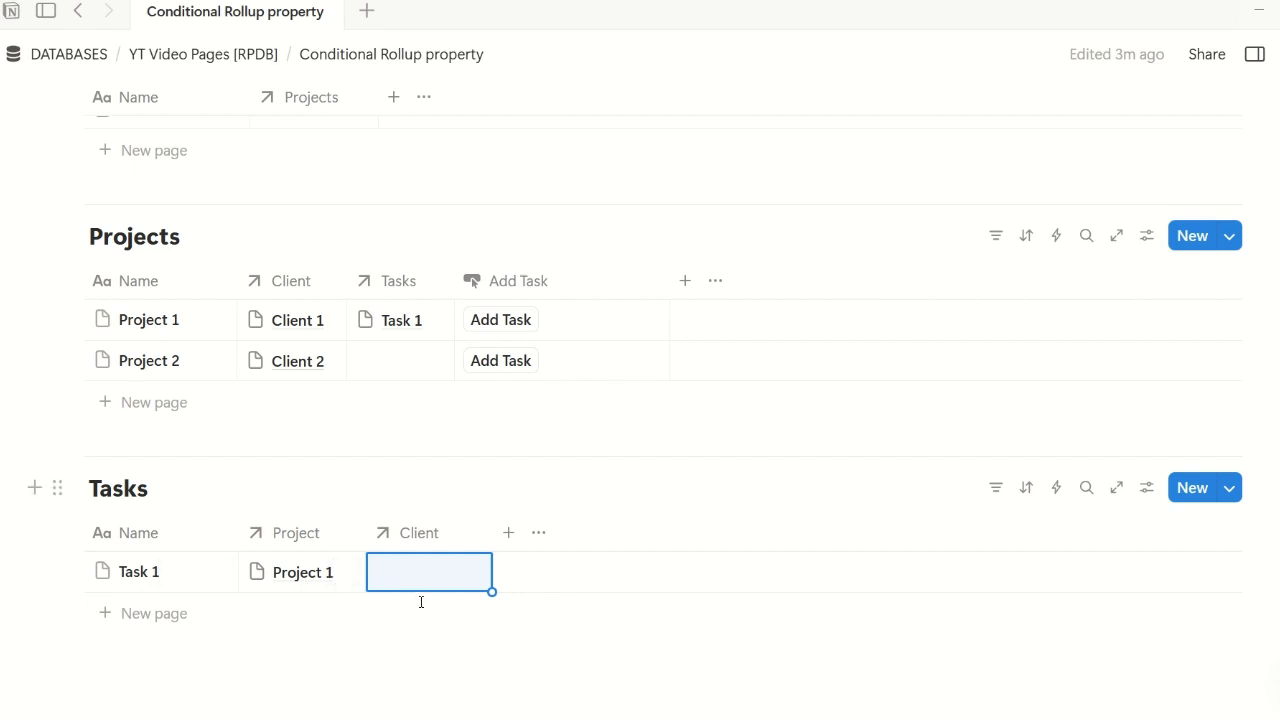
key("Escape")
key("Escape")
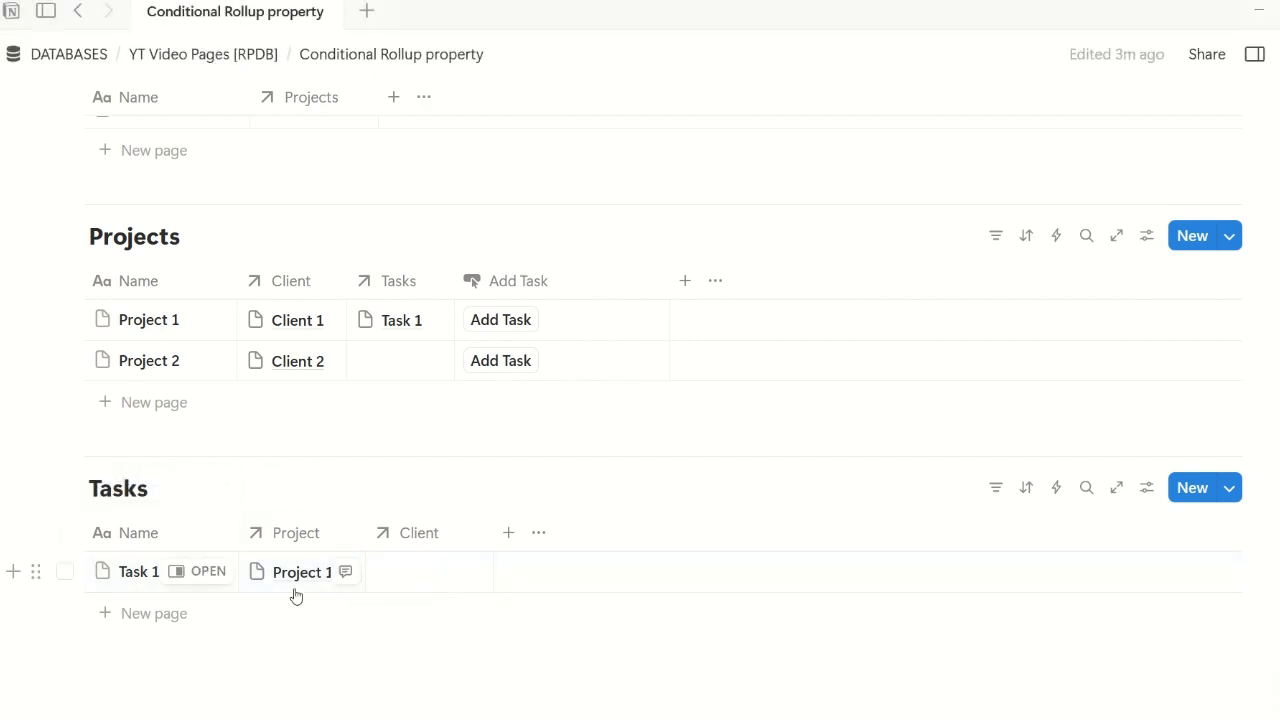
left_click(425, 581)
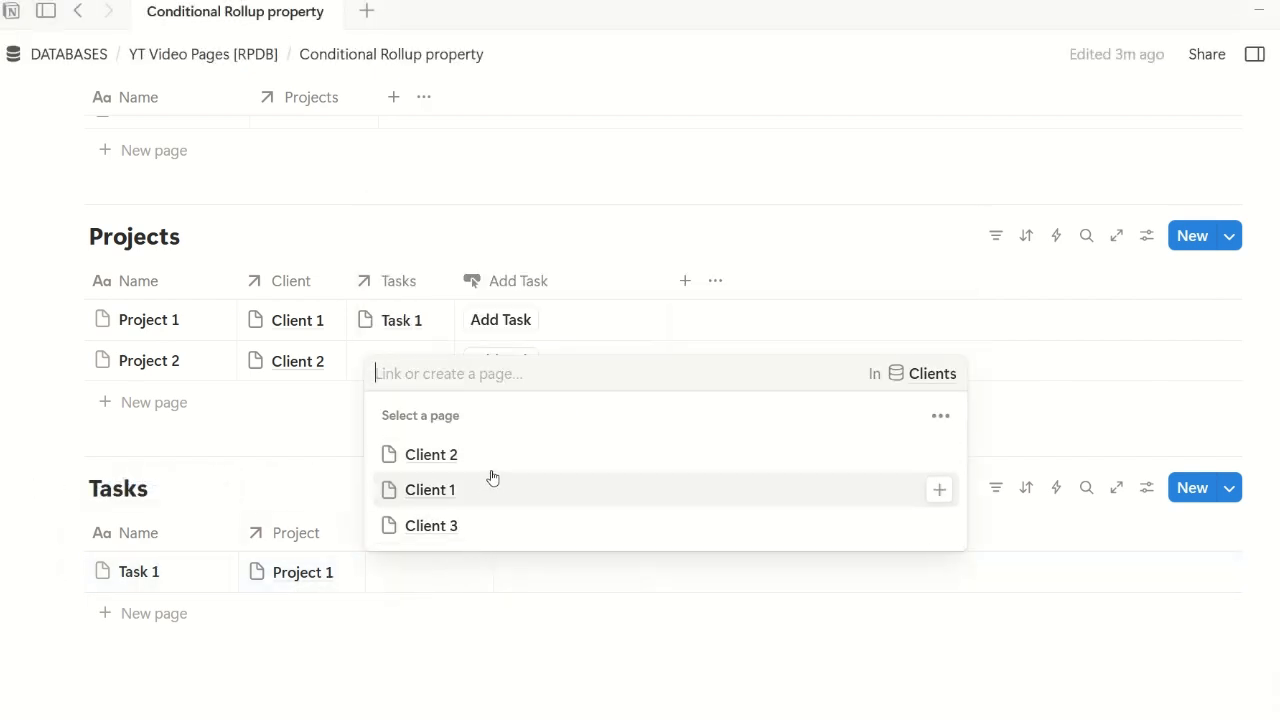
key("Escape")
key("Escape")
key("Escape")
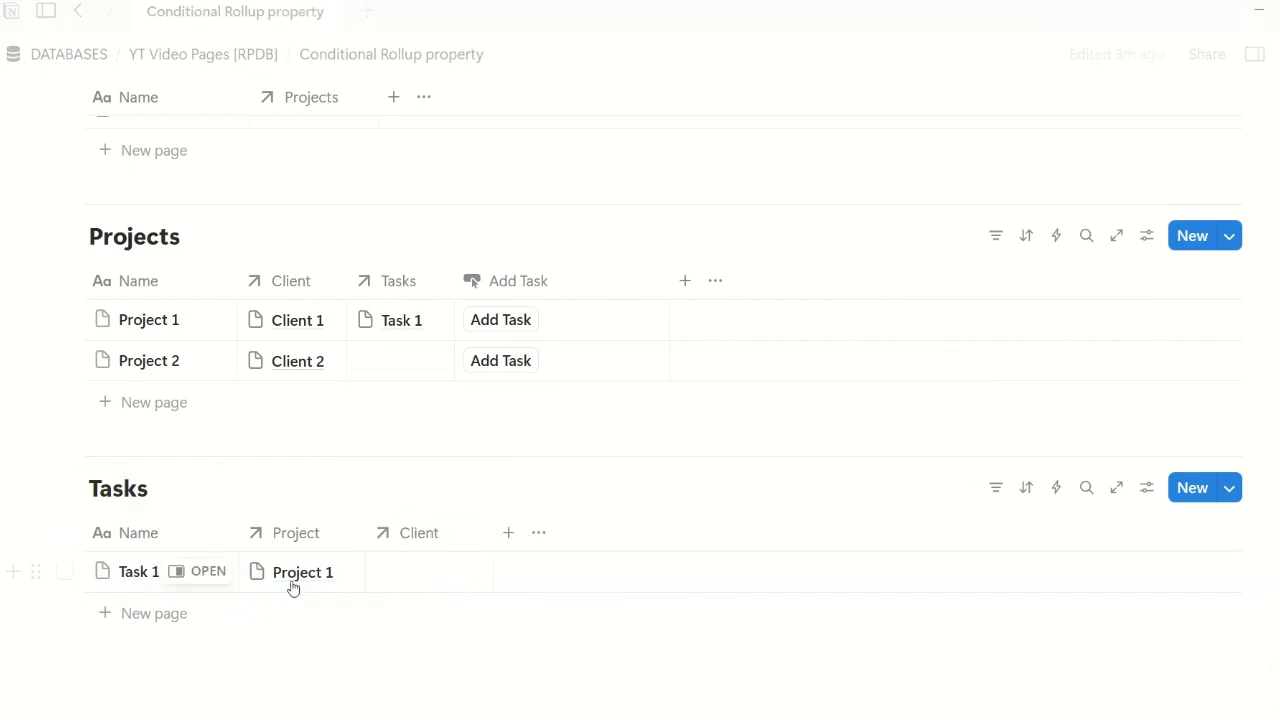
left_click(429, 584)
key("Escape")
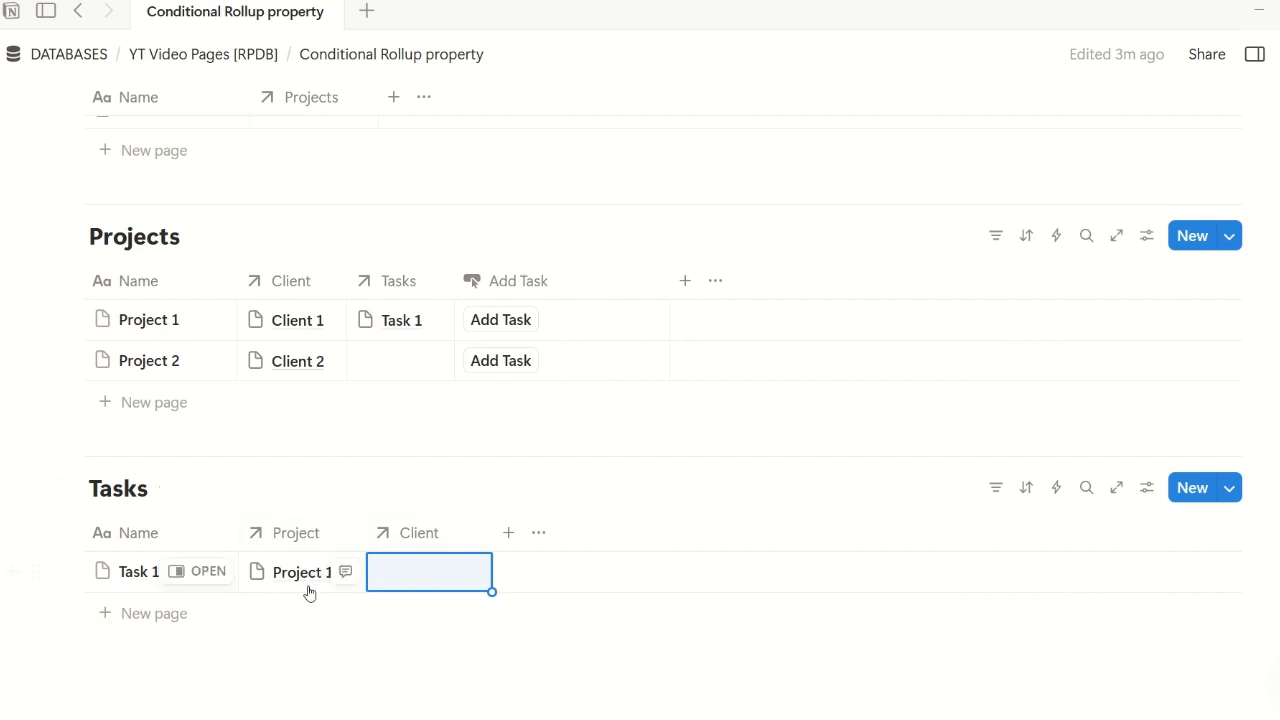
key("Escape")
key("Escape")
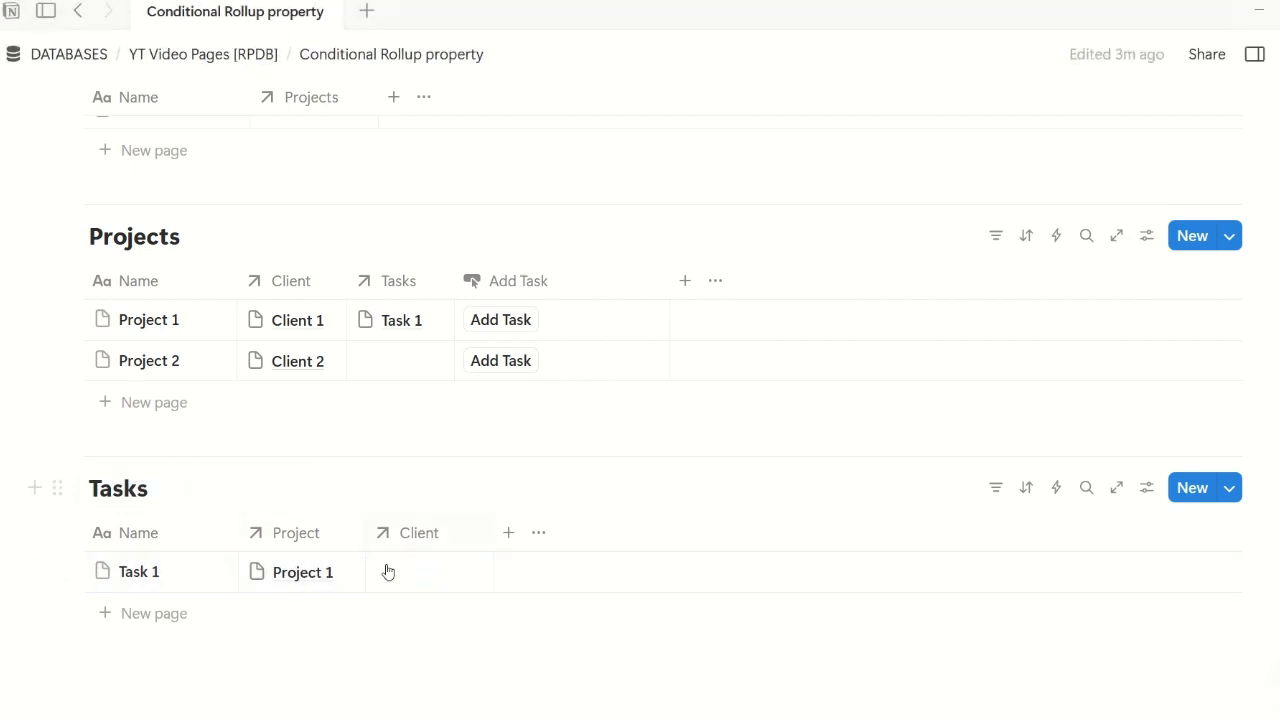
Edit the Add Task button's automation in Projects and add the Client property to the page it creates in Tasks
scroll(605, 410, "up", 1)
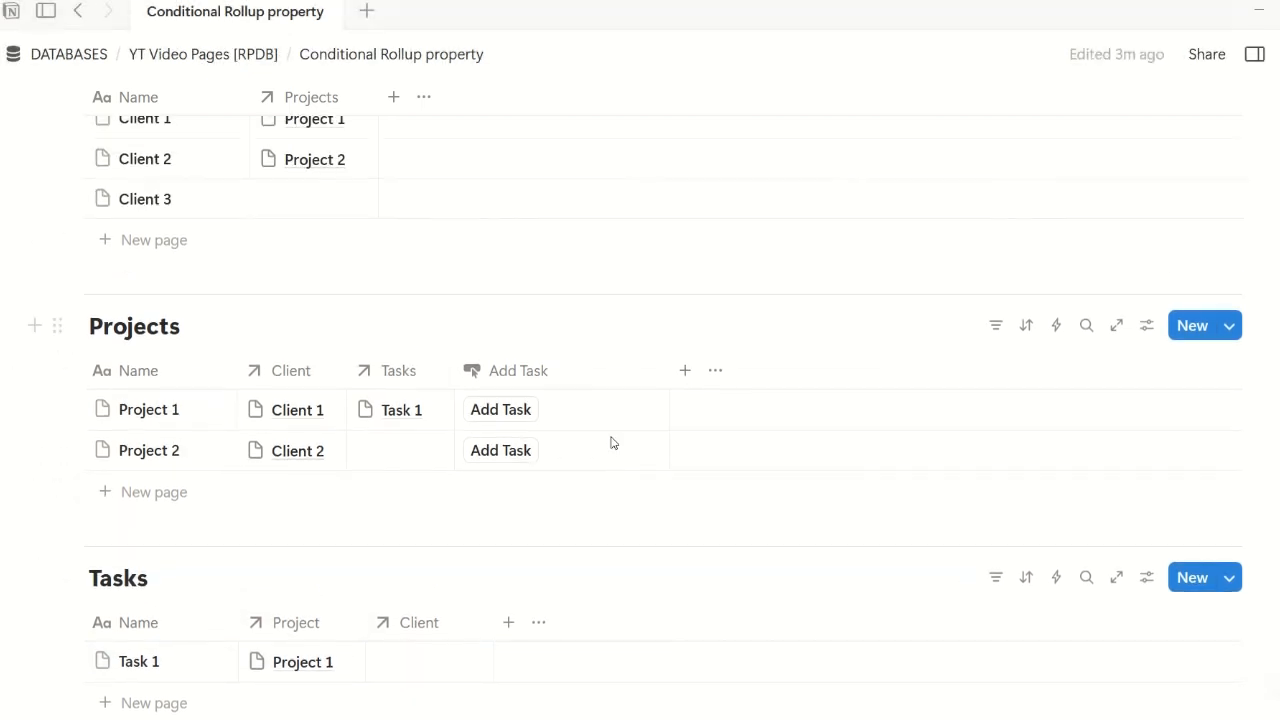
left_click(568, 377)
left_click(614, 425)
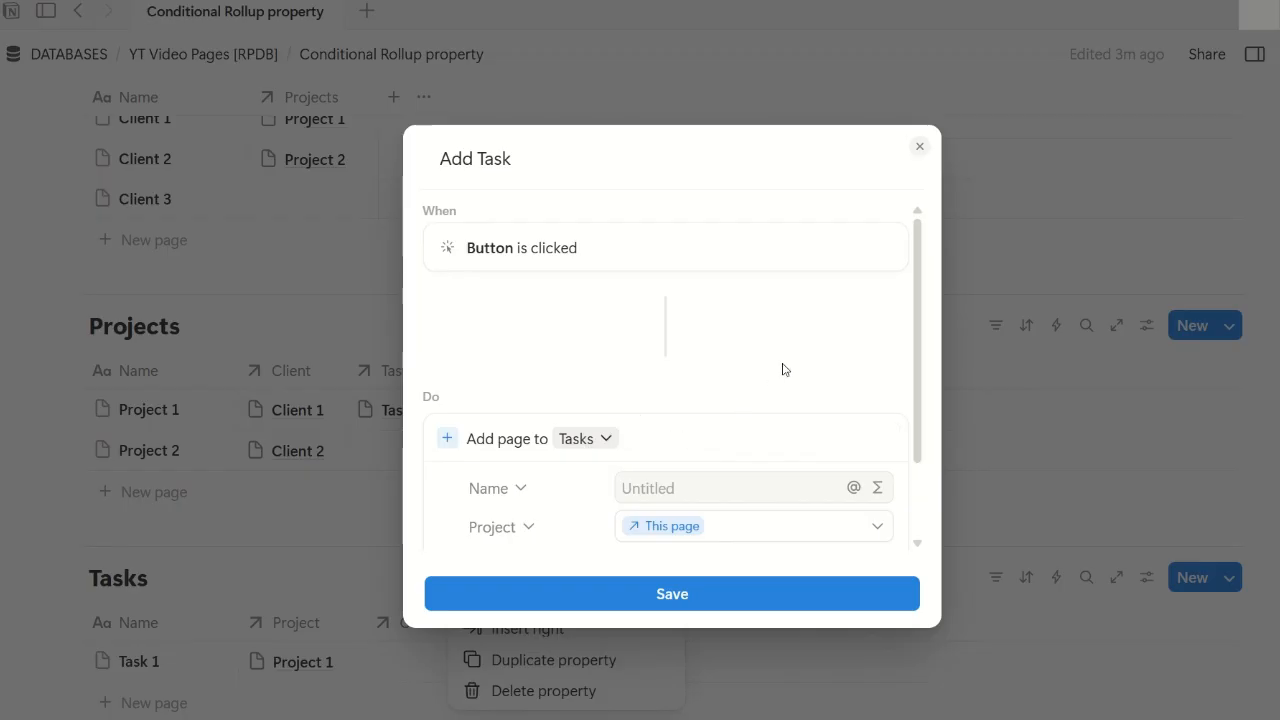
scroll(771, 374, "down", 1)
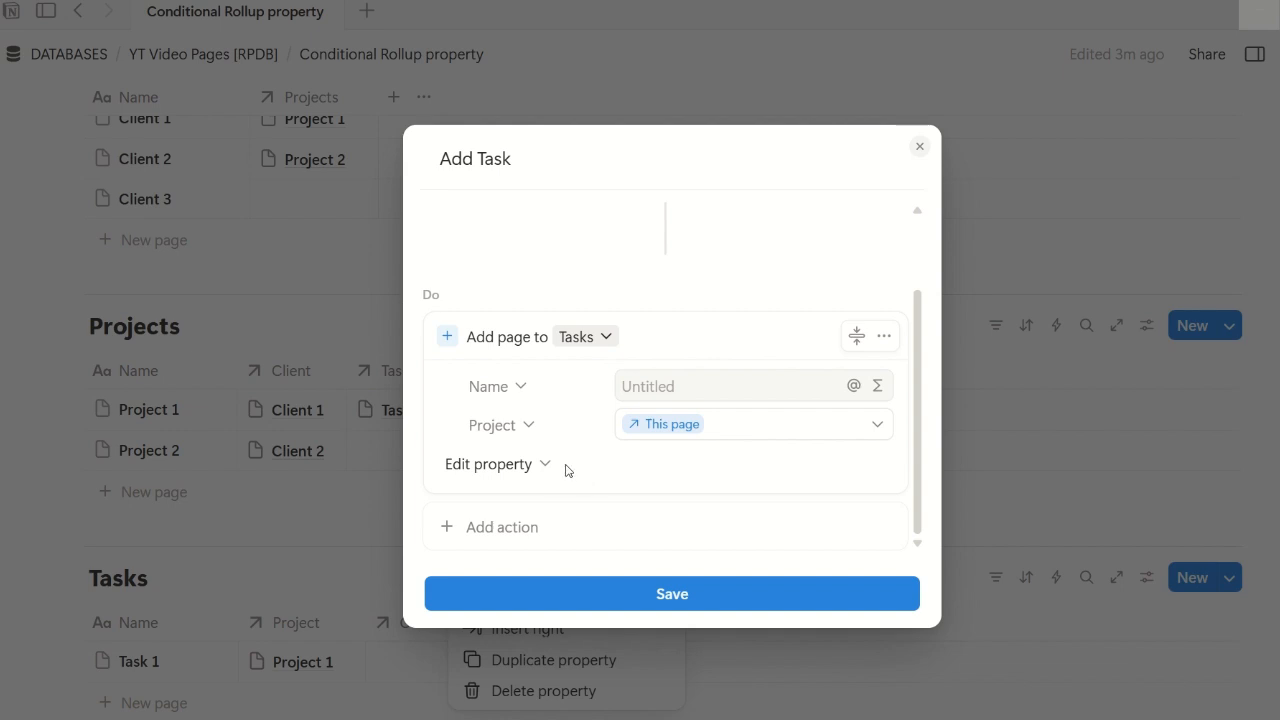
left_click(535, 467)
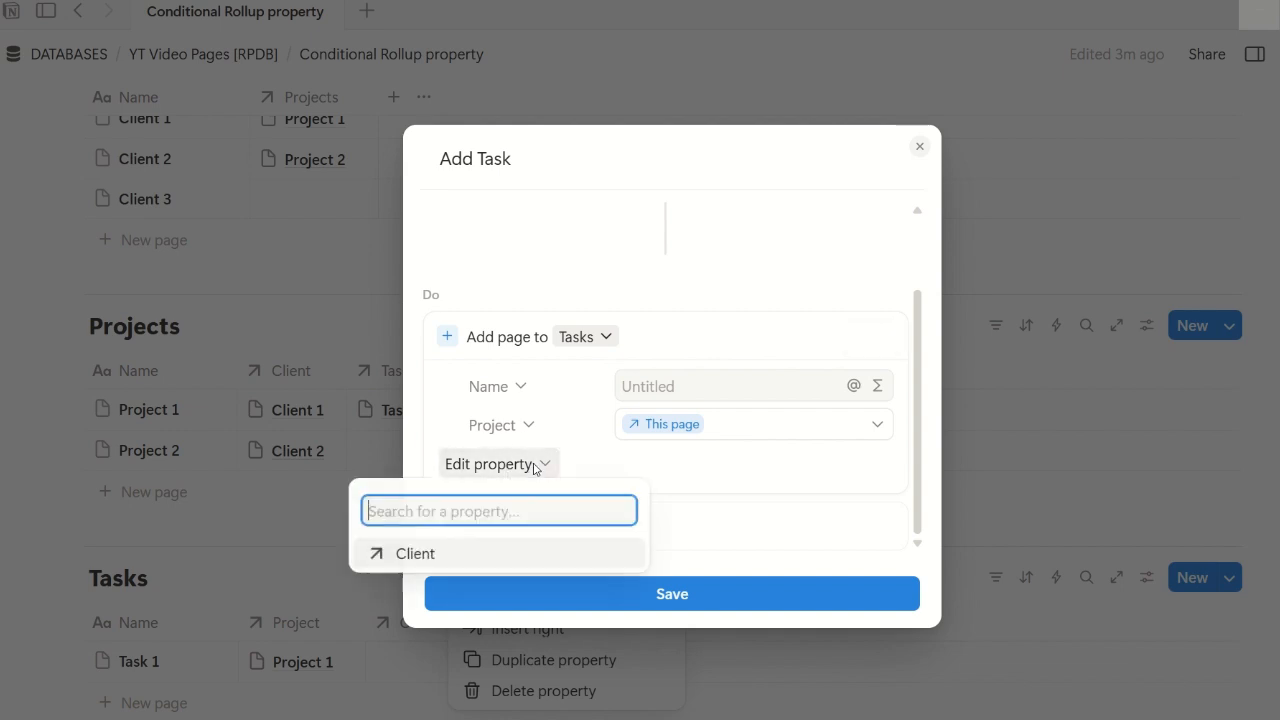
left_click(507, 565)
Set the created task's Client to the custom formula This page.Client and save the Add Task button
left_click(727, 466)
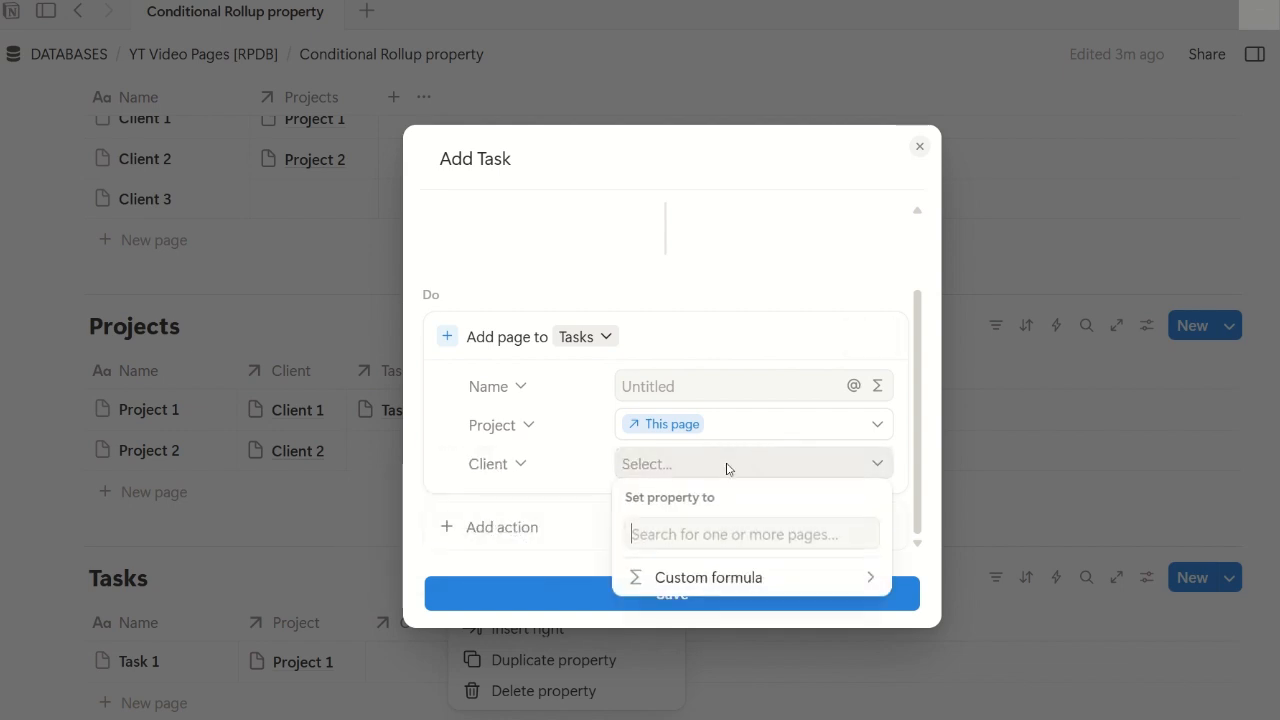
left_click(812, 679)
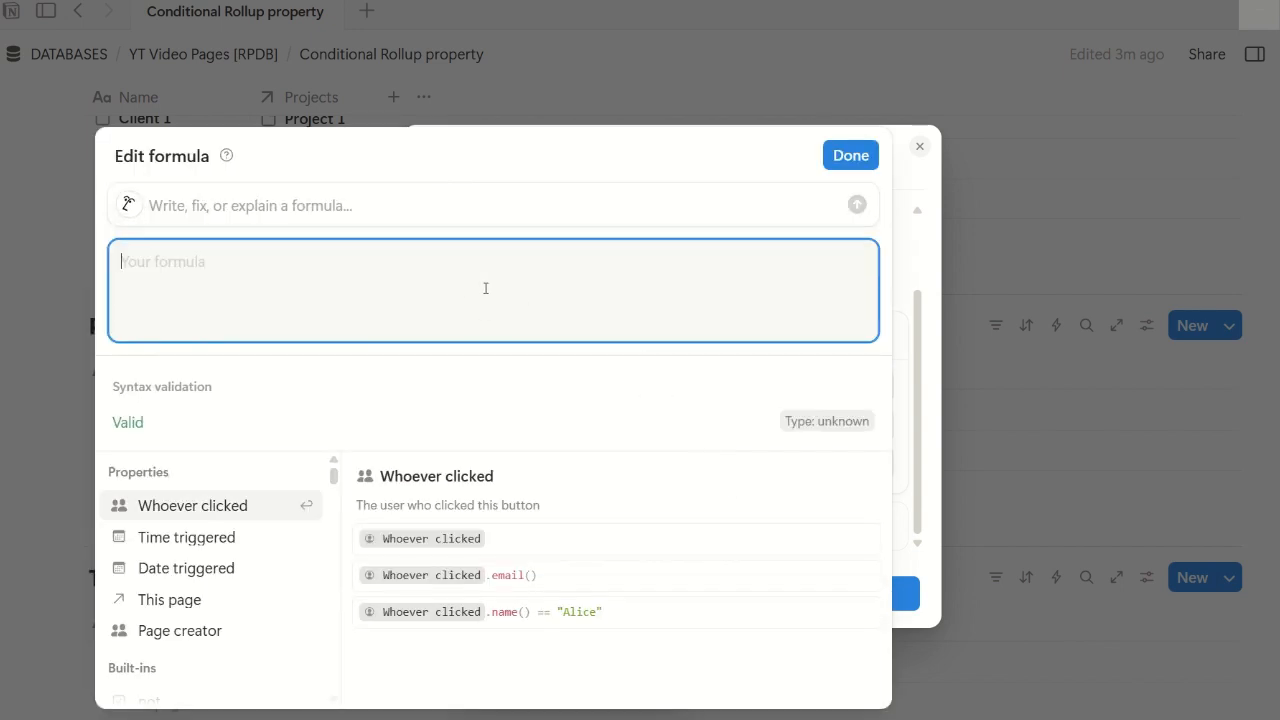
type("this")
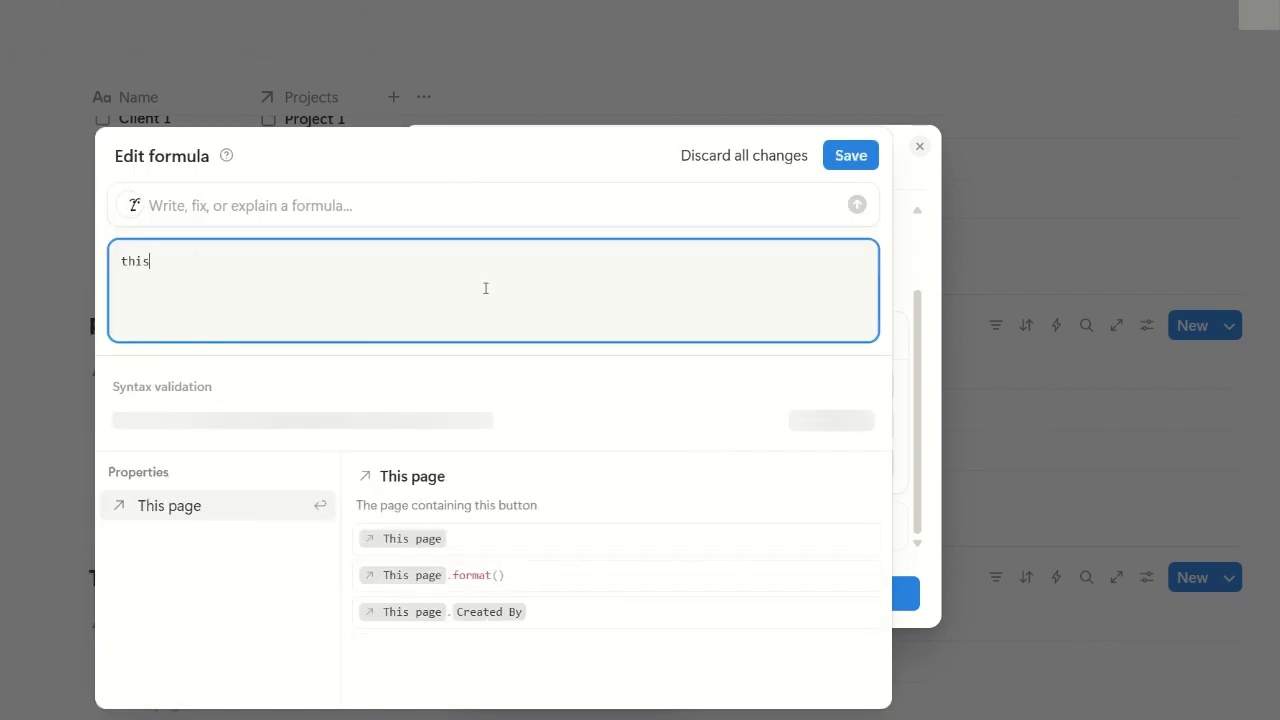
key("Return")
type(".")
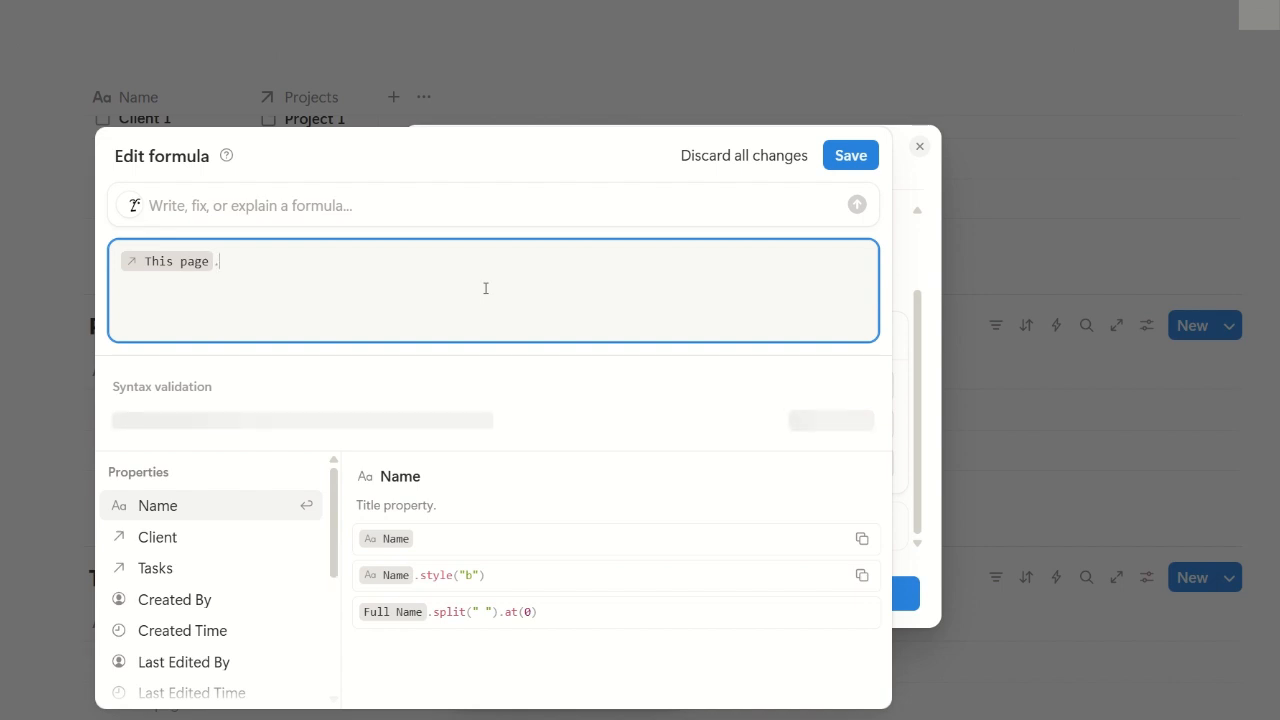
type("client")
key("Return")
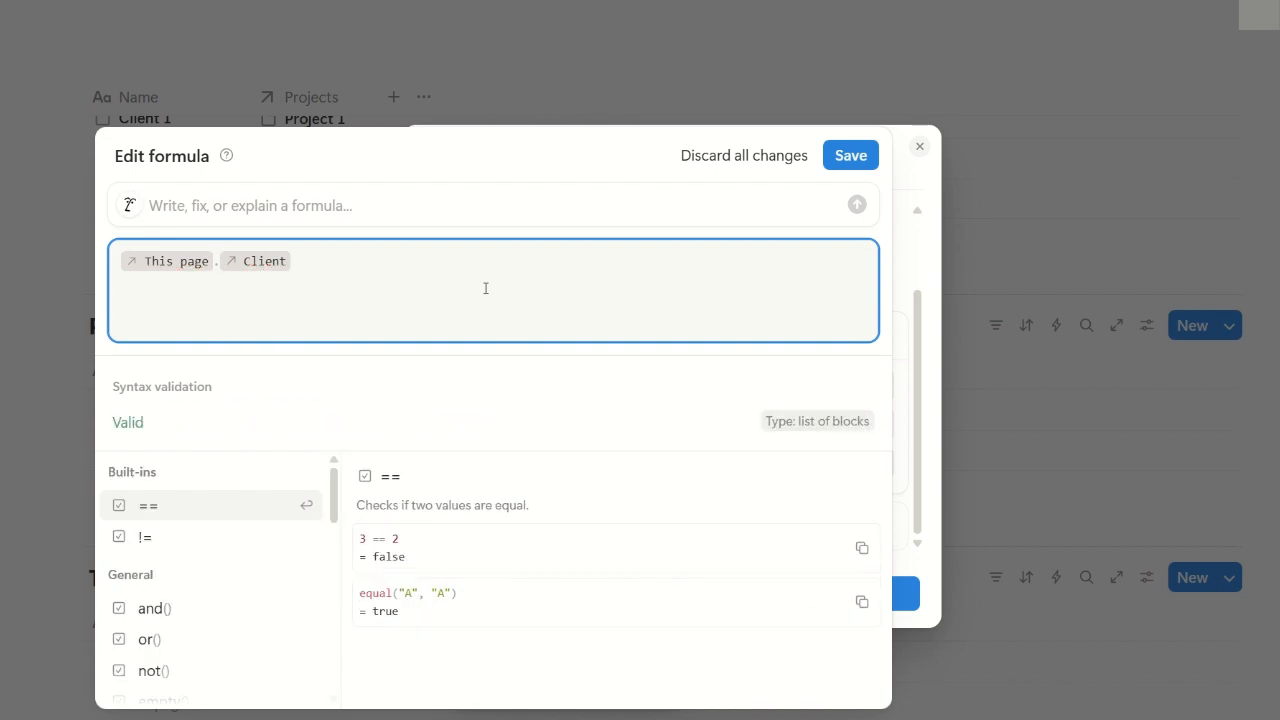
key("ctrl+Return")
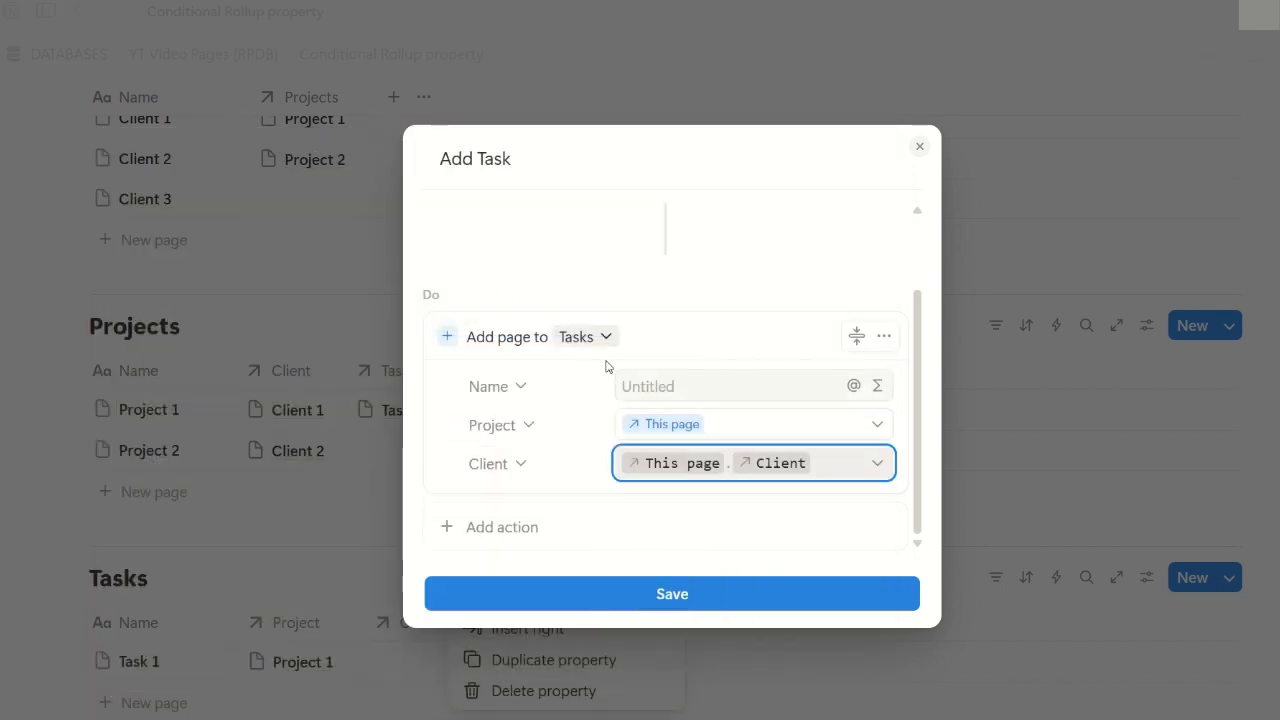
left_click(746, 597)
left_click(749, 597)
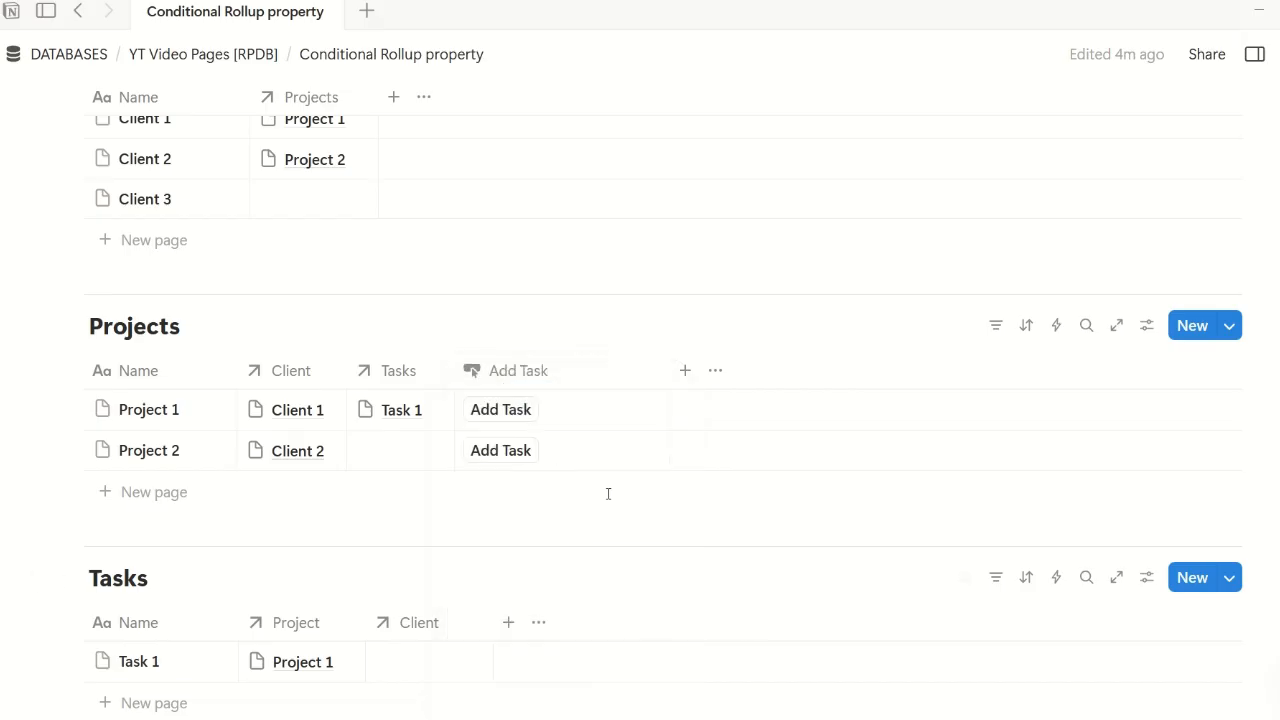
Create a task for Project 1 with its Add Task button and name it "Task 2"
scroll(643, 526, "down", 2)
left_click(499, 320)
scroll(578, 507, "down", 3)
left_click(155, 450)
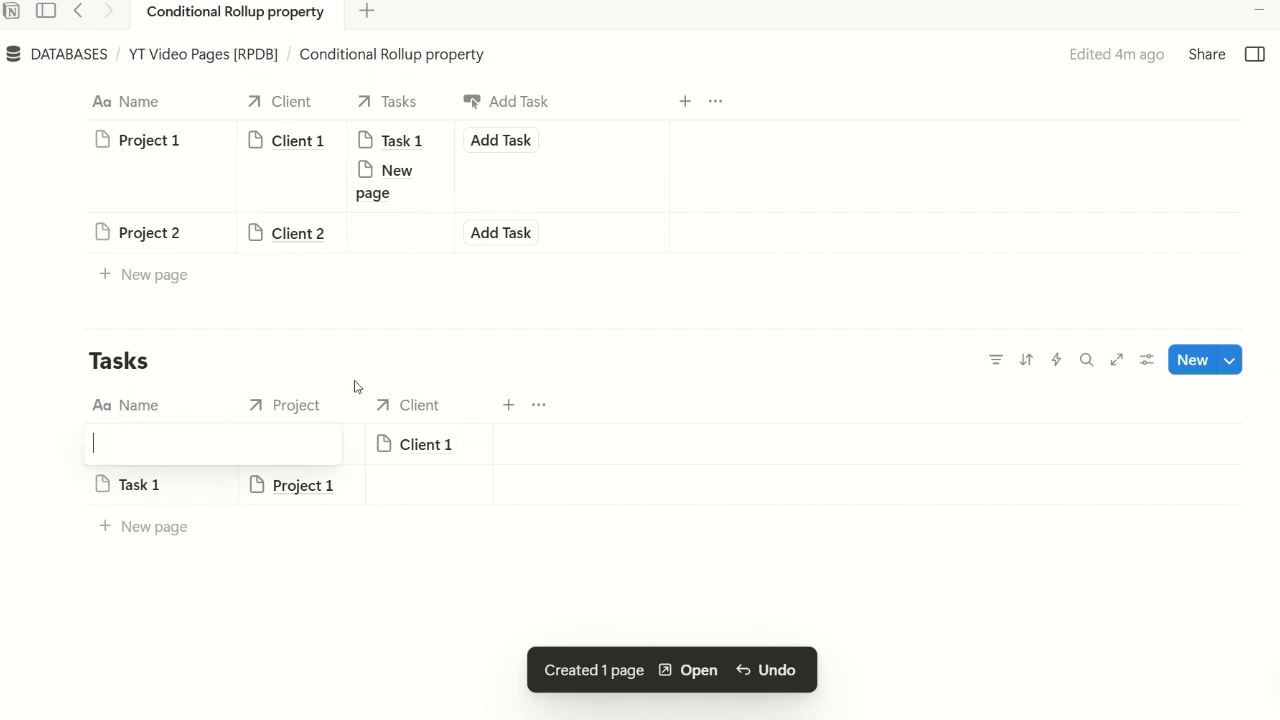
type("Task 2")
key("Return")
key("Escape")
key("Escape")
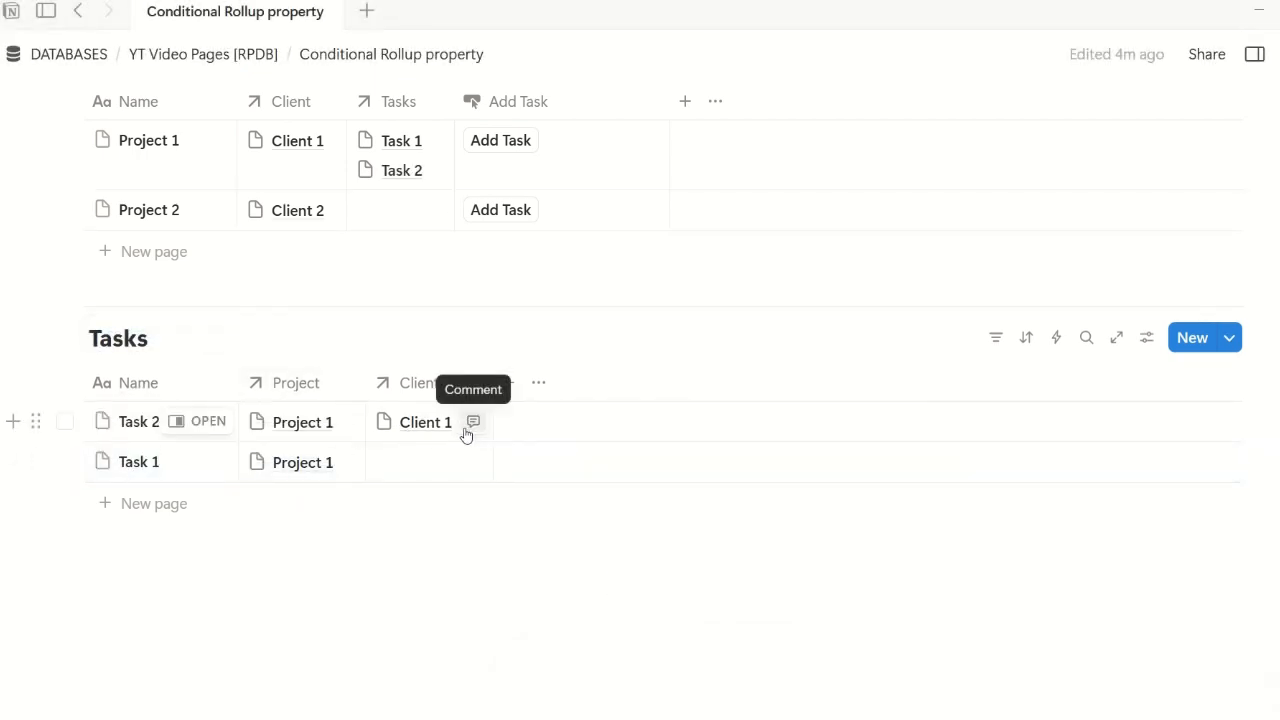
Link Task 1 to Client 1 in the Tasks database
scroll(421, 443, "up", 2)
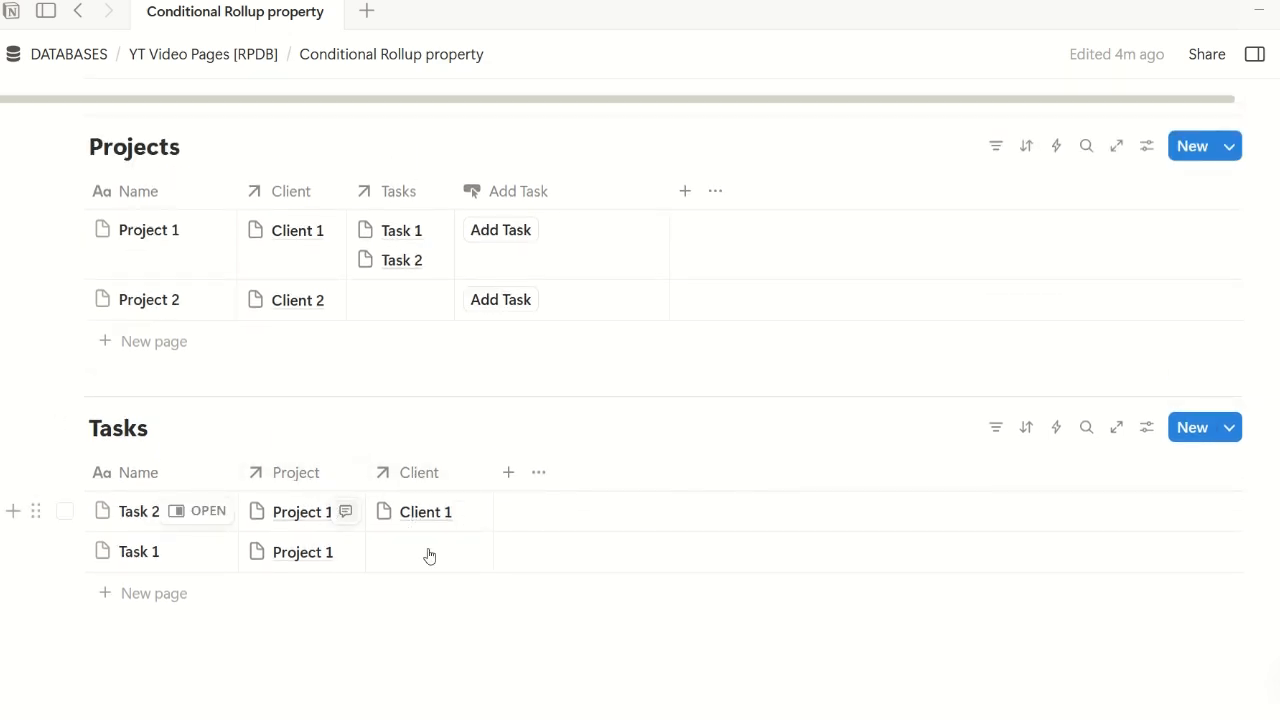
left_click(420, 562)
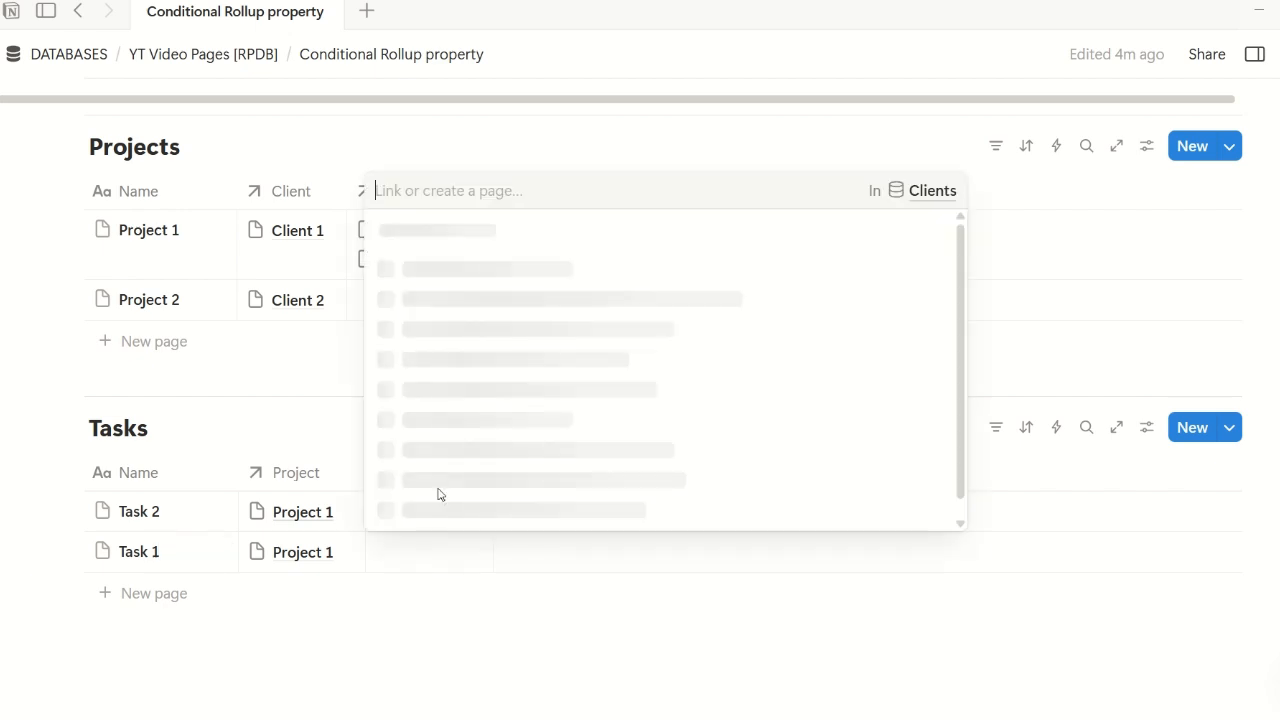
left_click(500, 477)
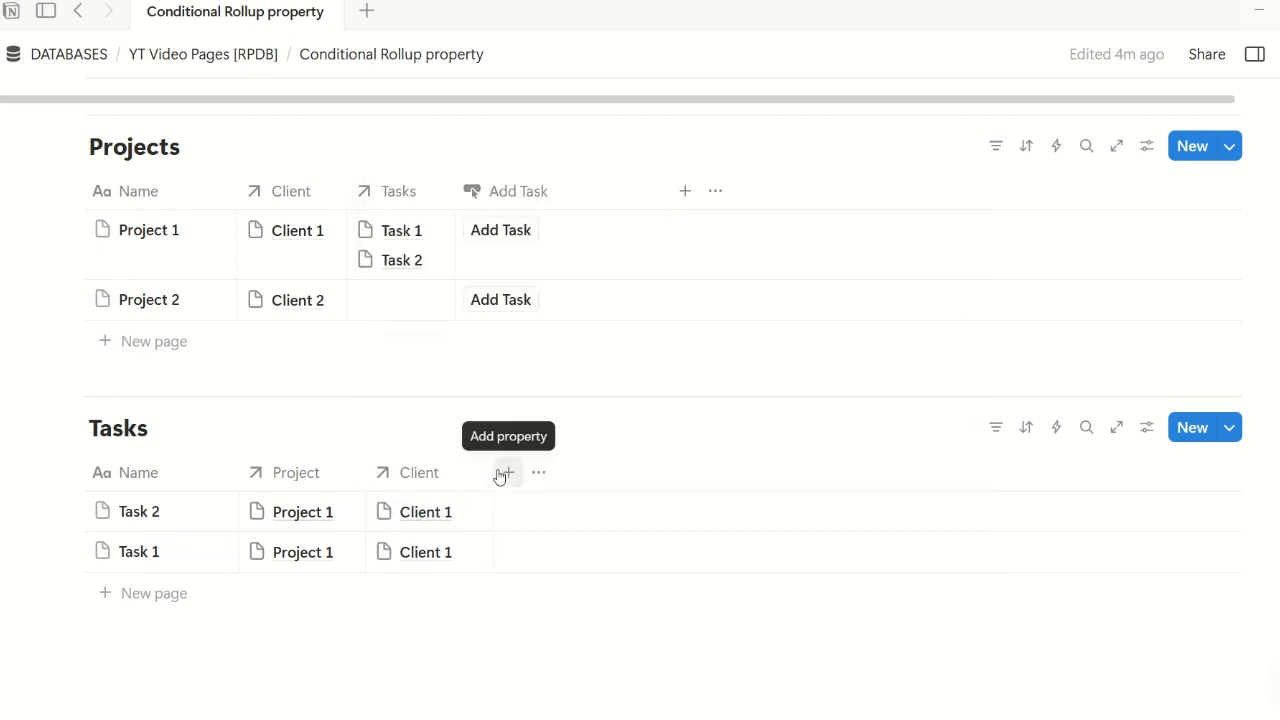
Create a task for Project 2 with its Add Task button and name it "Task 3"
scroll(626, 431, "up", 2)
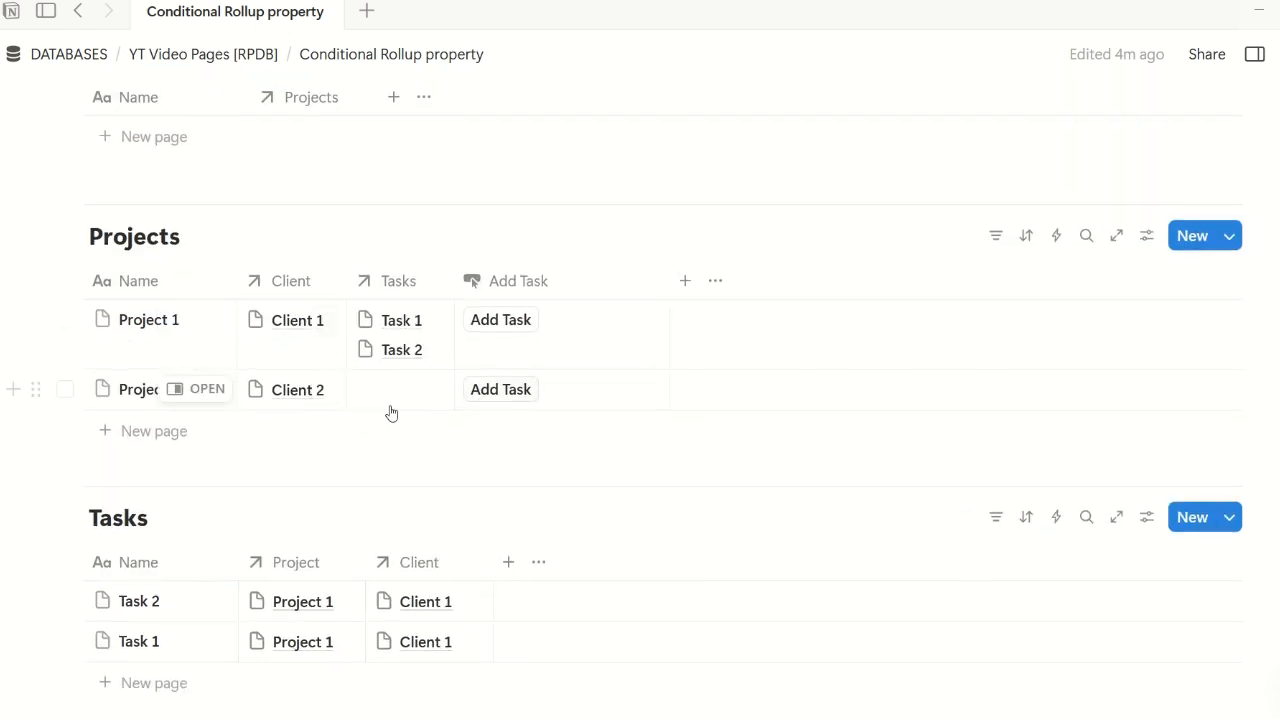
left_click(494, 394)
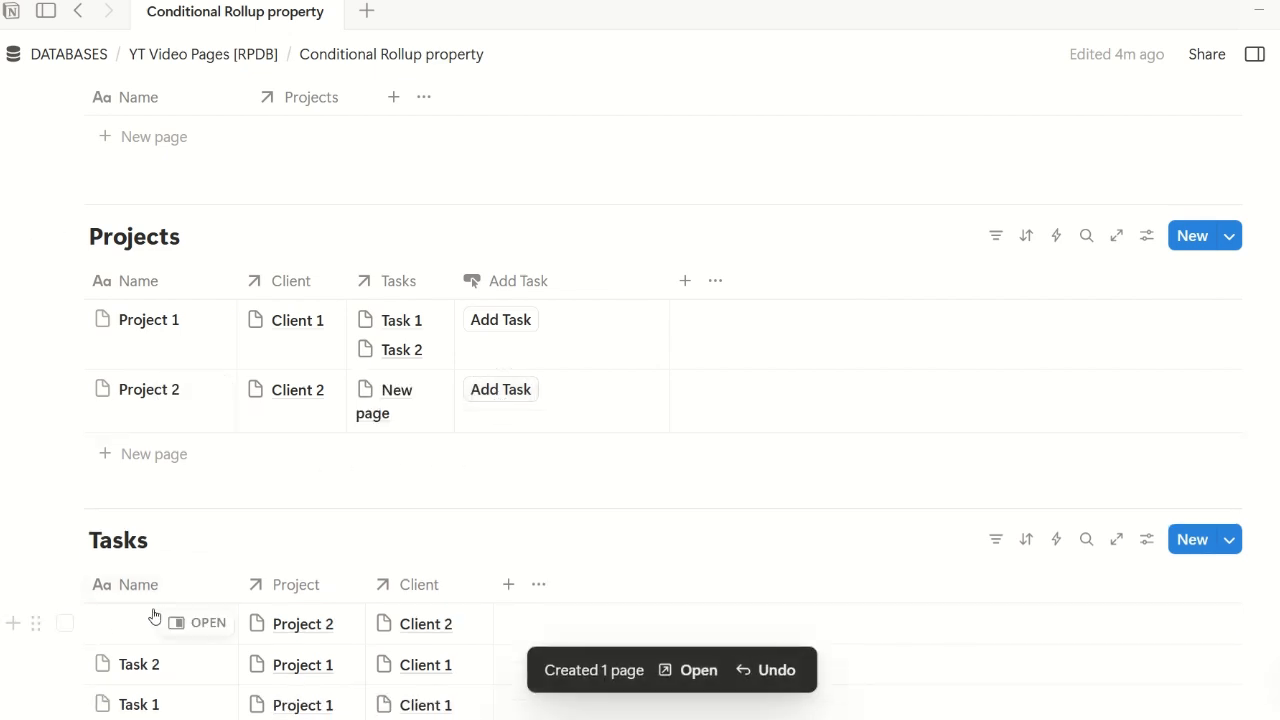
left_click(145, 630)
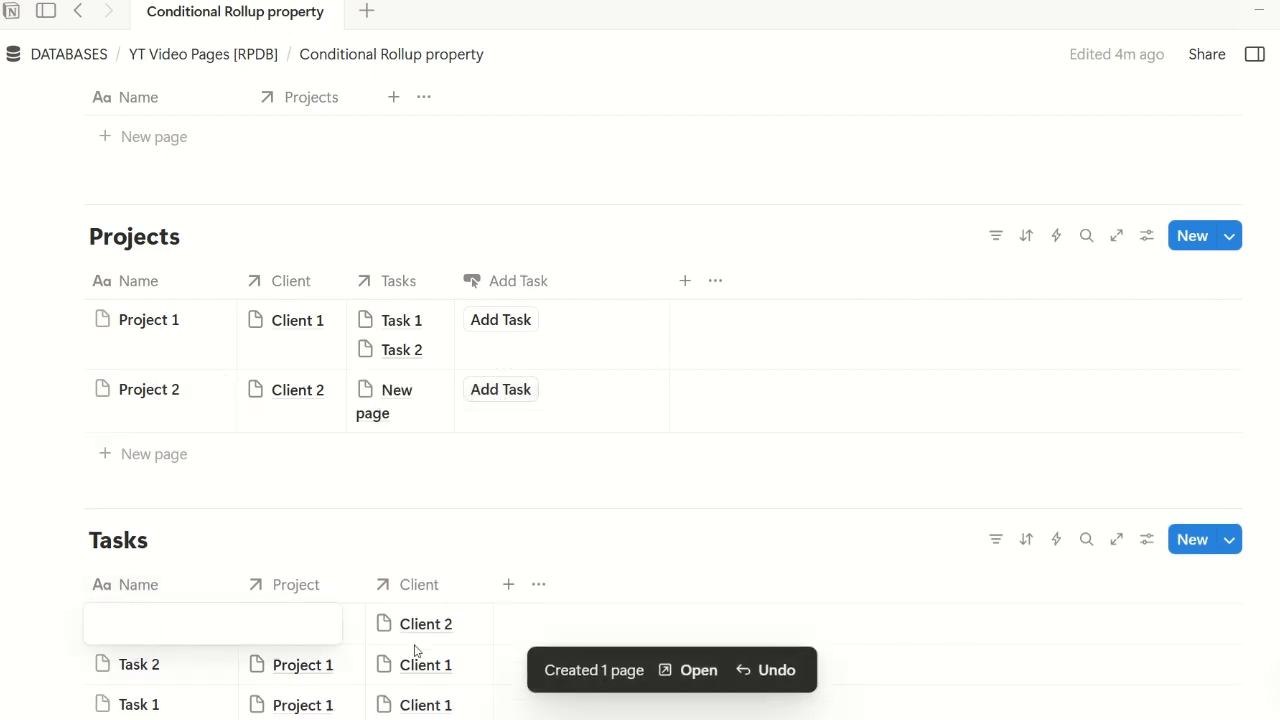
scroll(416, 651, "down", 1)
left_click(120, 616)
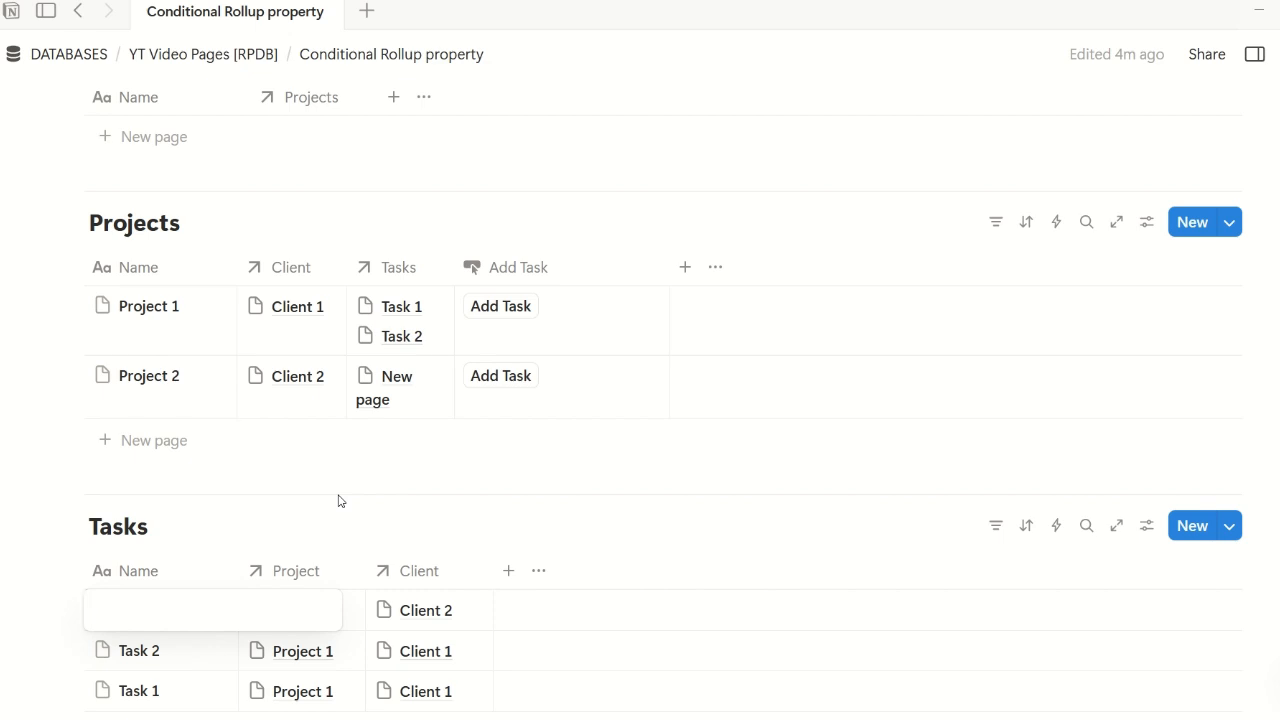
type("Task 3")
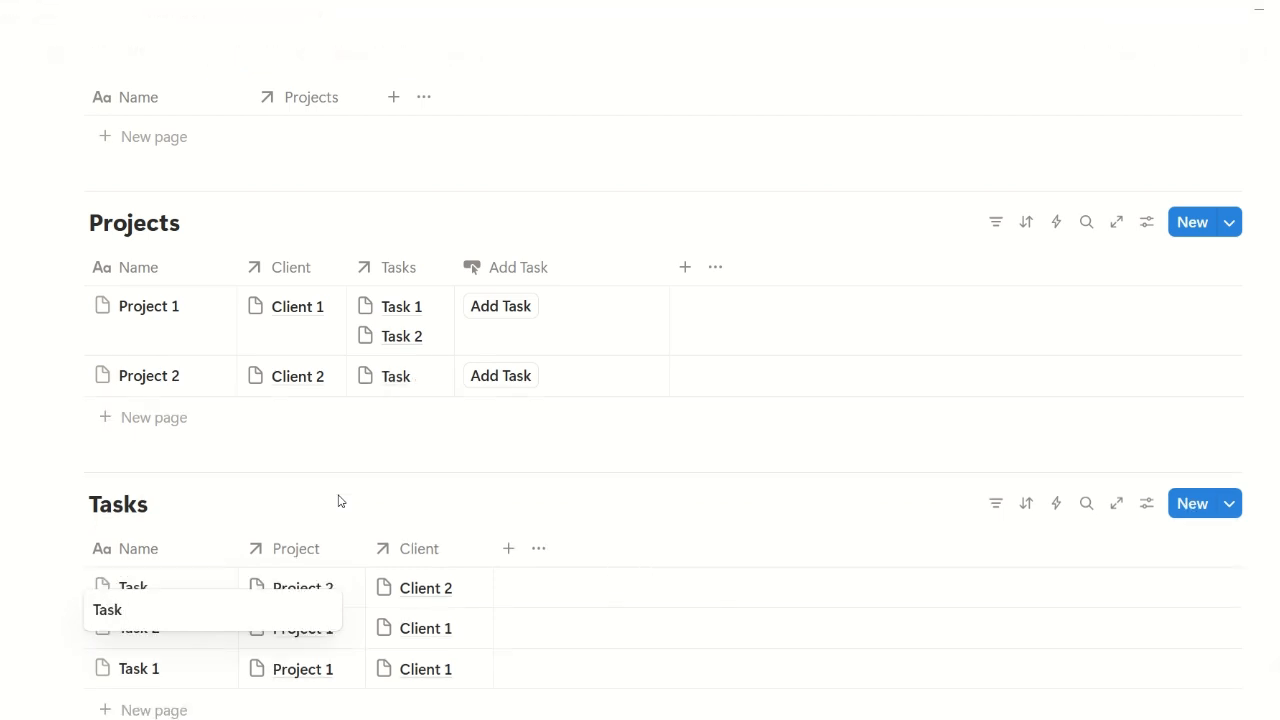
key("Return")
key("Escape")
key("Escape")
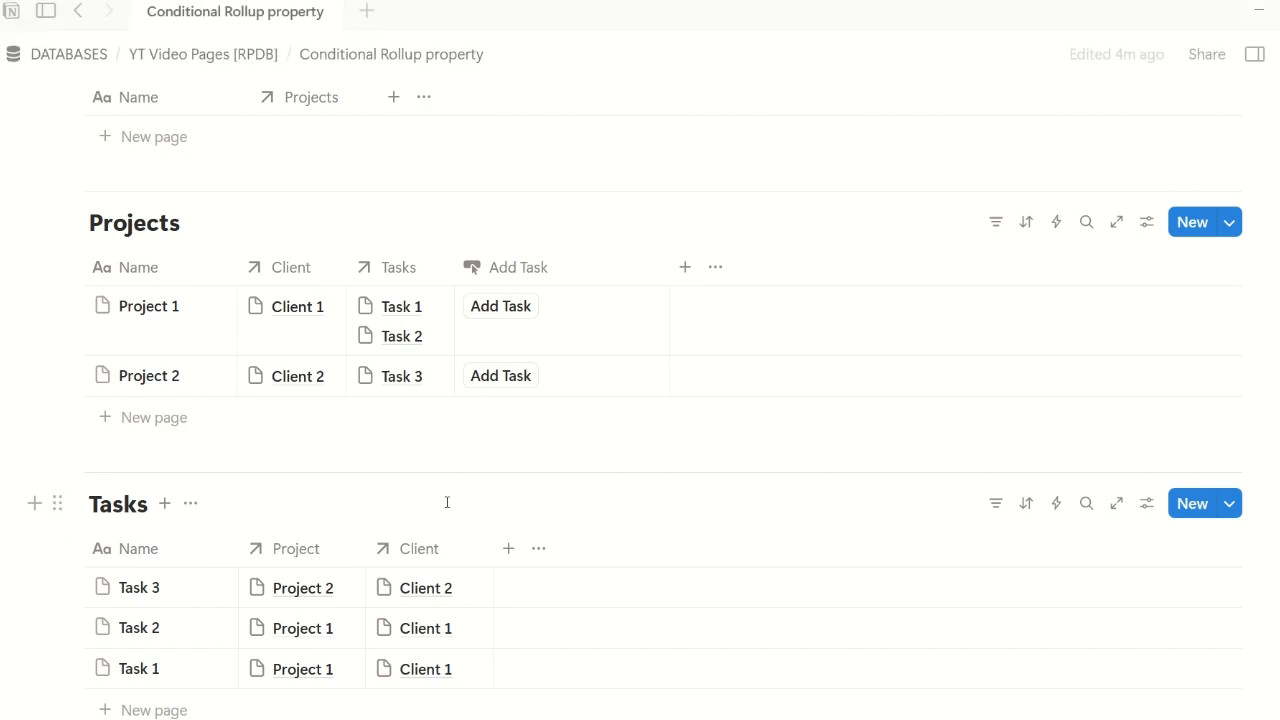
Narrow the Add Task column in the Projects database
scroll(586, 511, "down", 1)
scroll(574, 428, "up", 1)
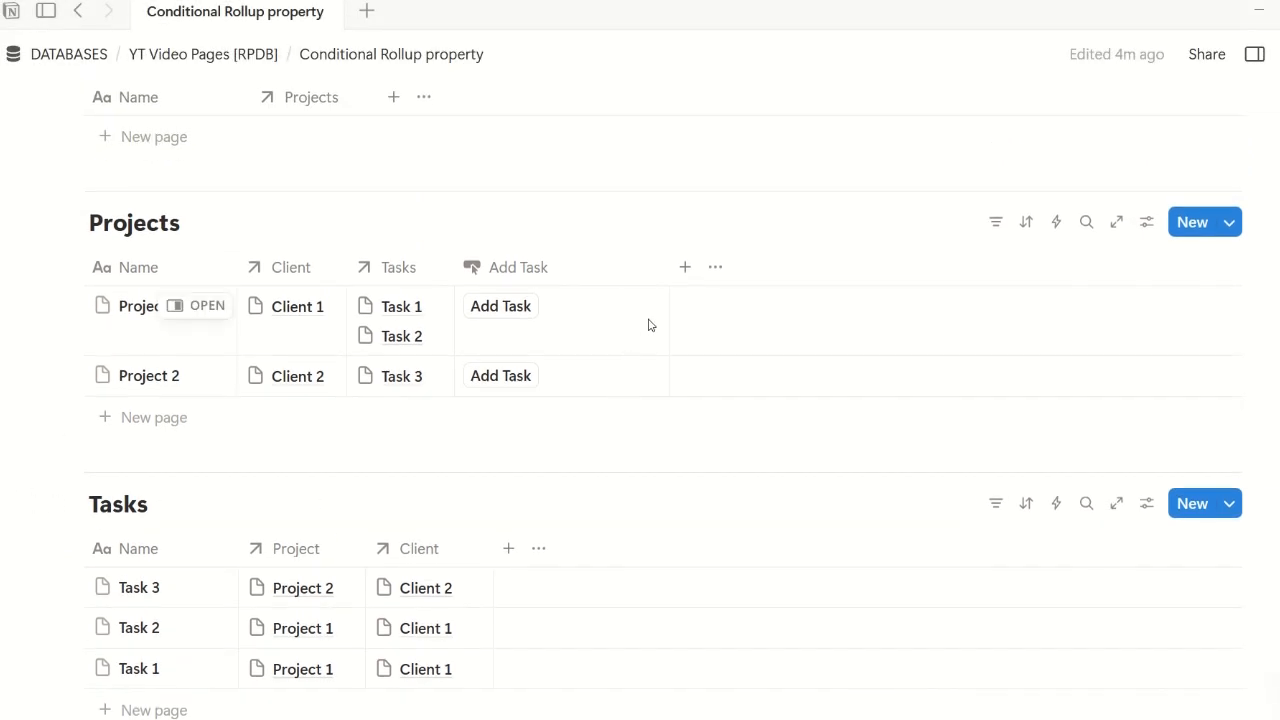
left_click_drag(669, 271, 592, 267)
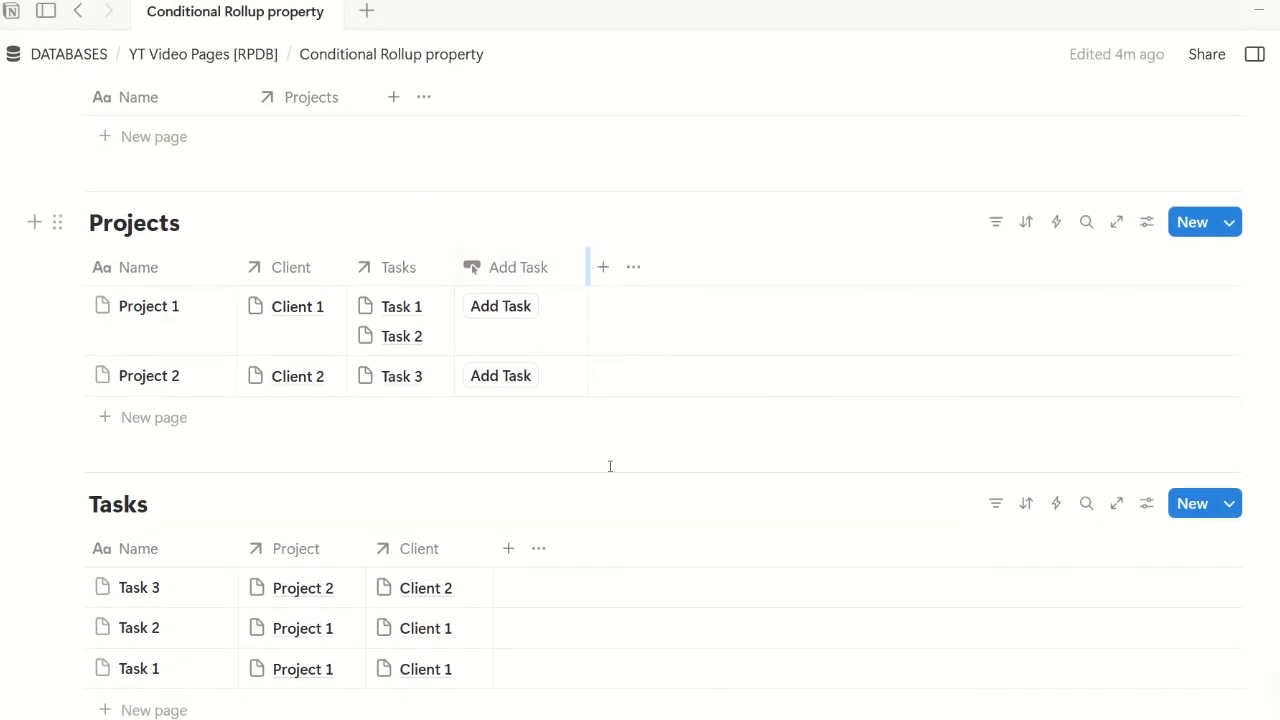
scroll(610, 476, "down", 1)
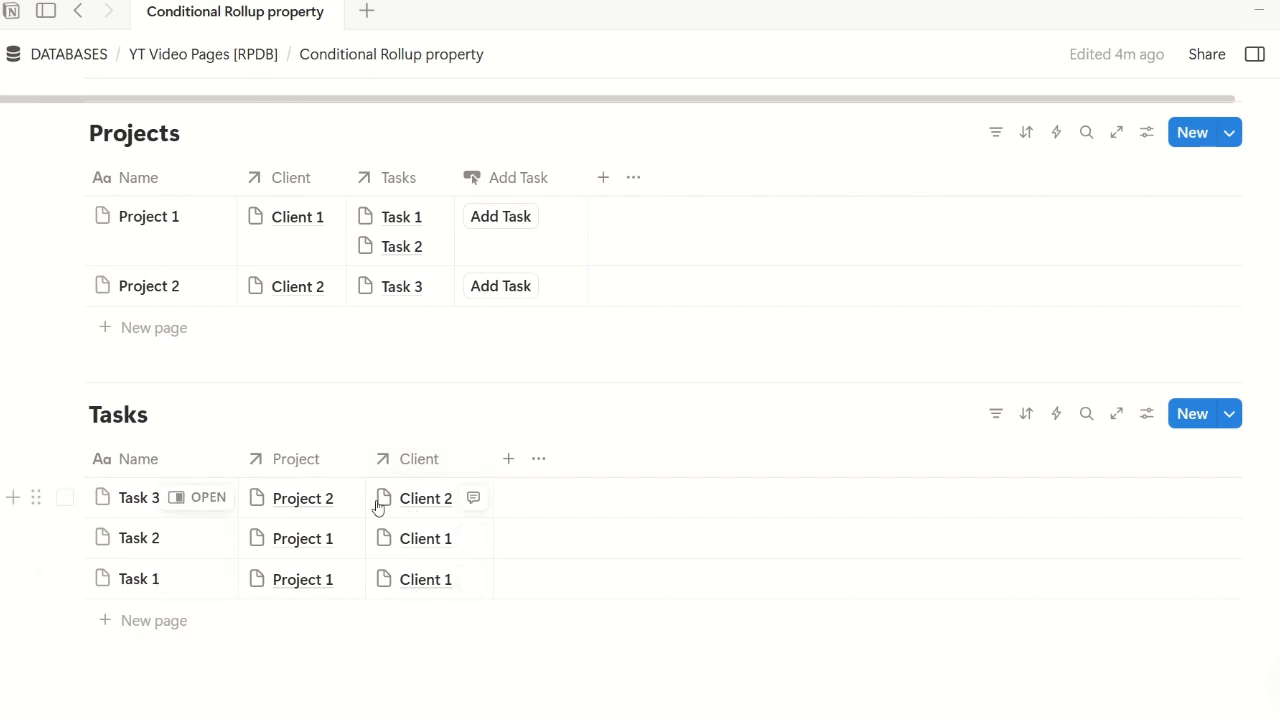
left_click(416, 516)
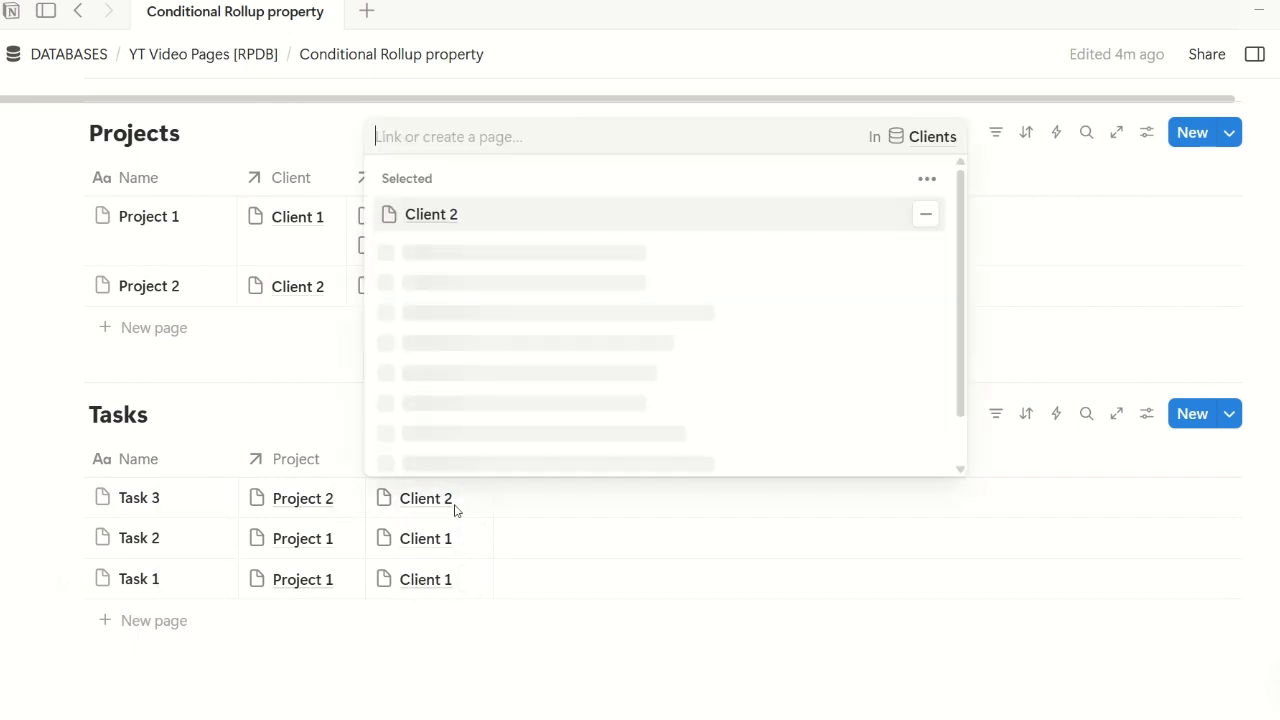
key("Escape")
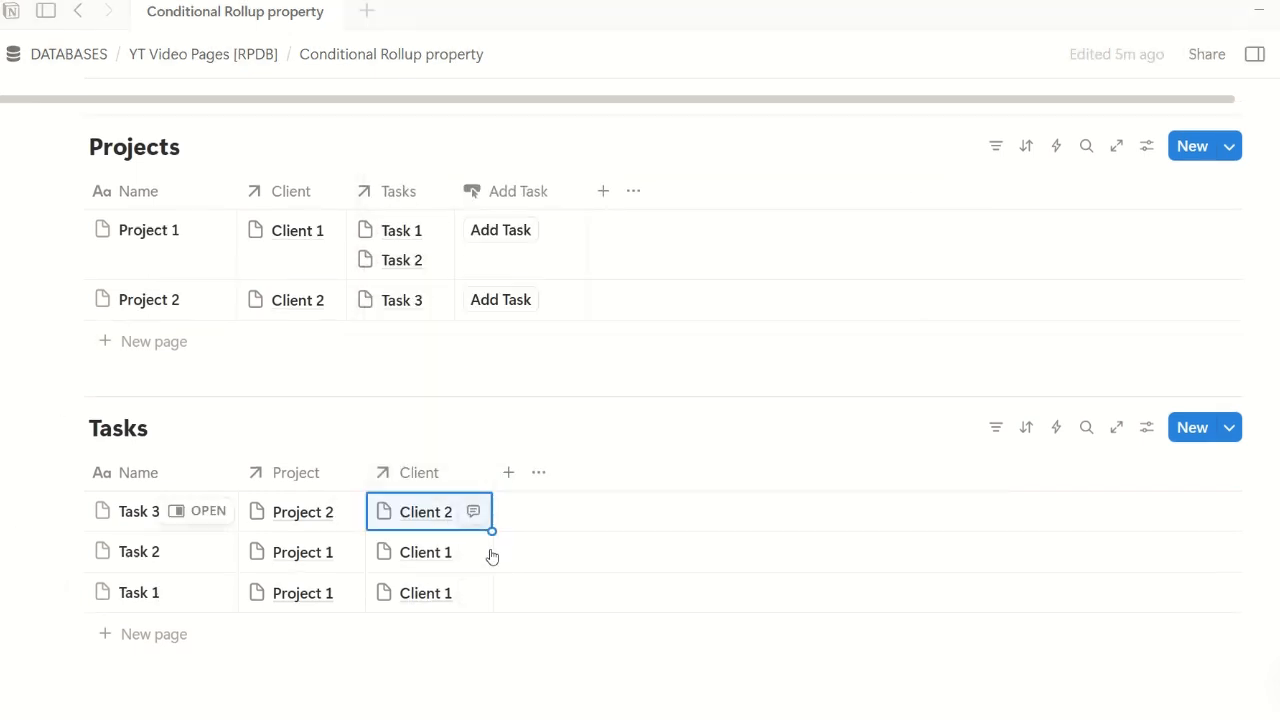
Add a formula property to the Tasks database
left_click(509, 476)
type("formula")
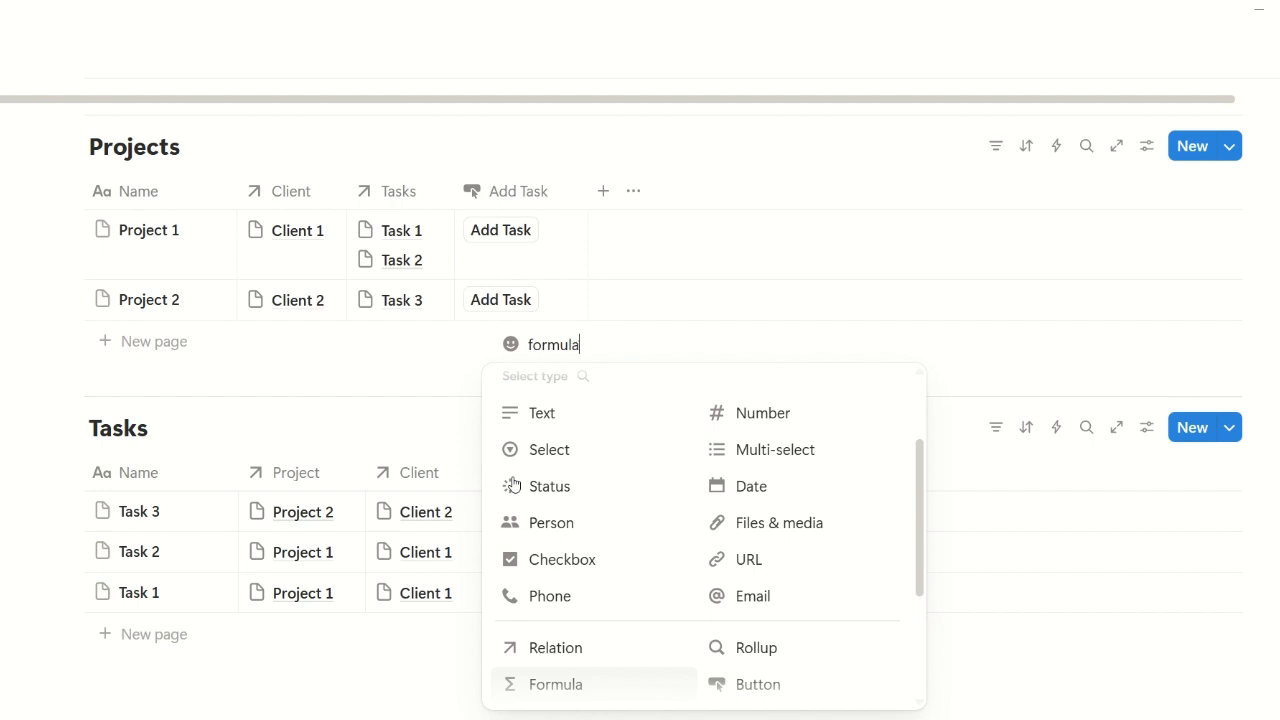
key("Return")
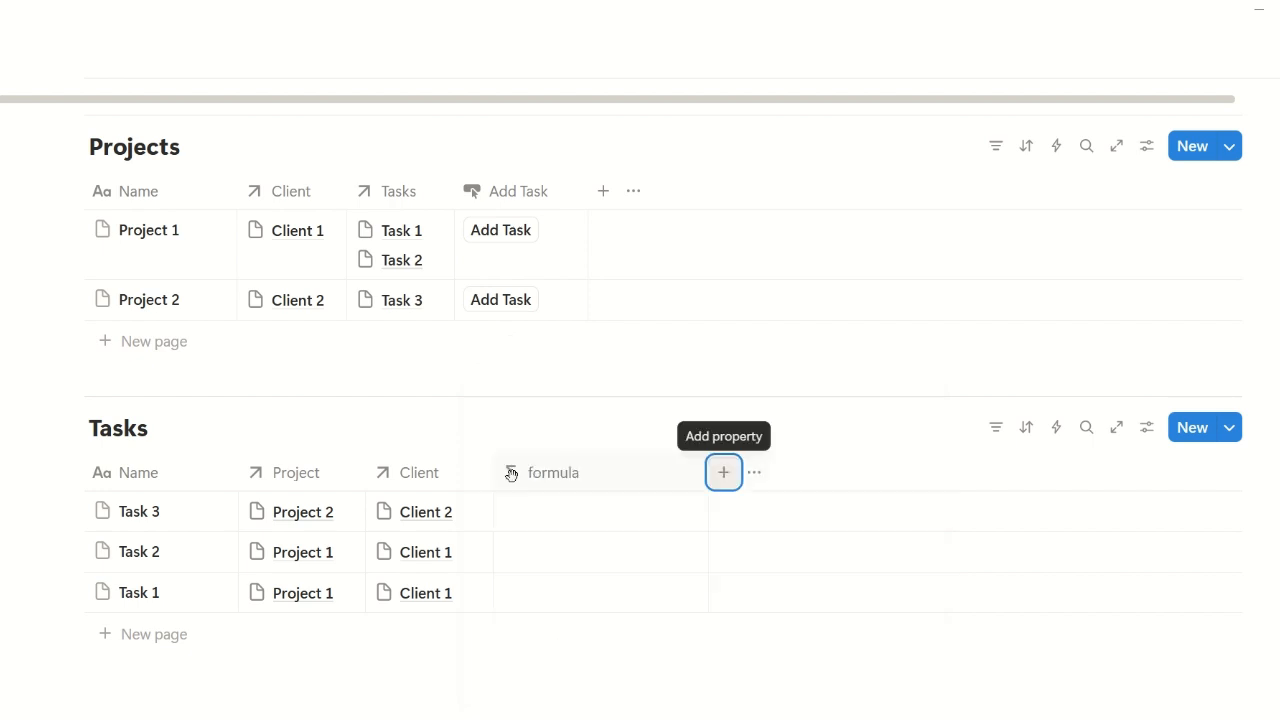
Rename the new formula property in the Tasks database as "Project's Client" and narrow its column
left_click(531, 476)
left_click(629, 293)
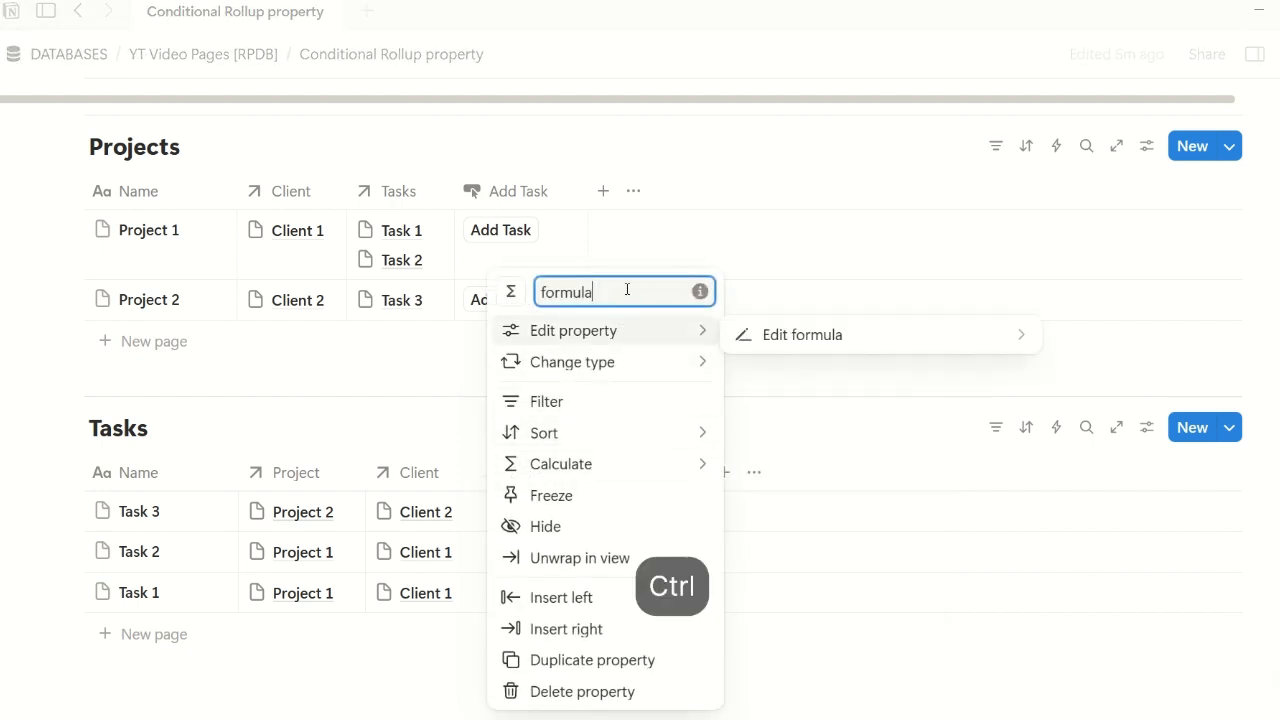
key("ctrl+a")
key("BackSpace")
type("Pro")
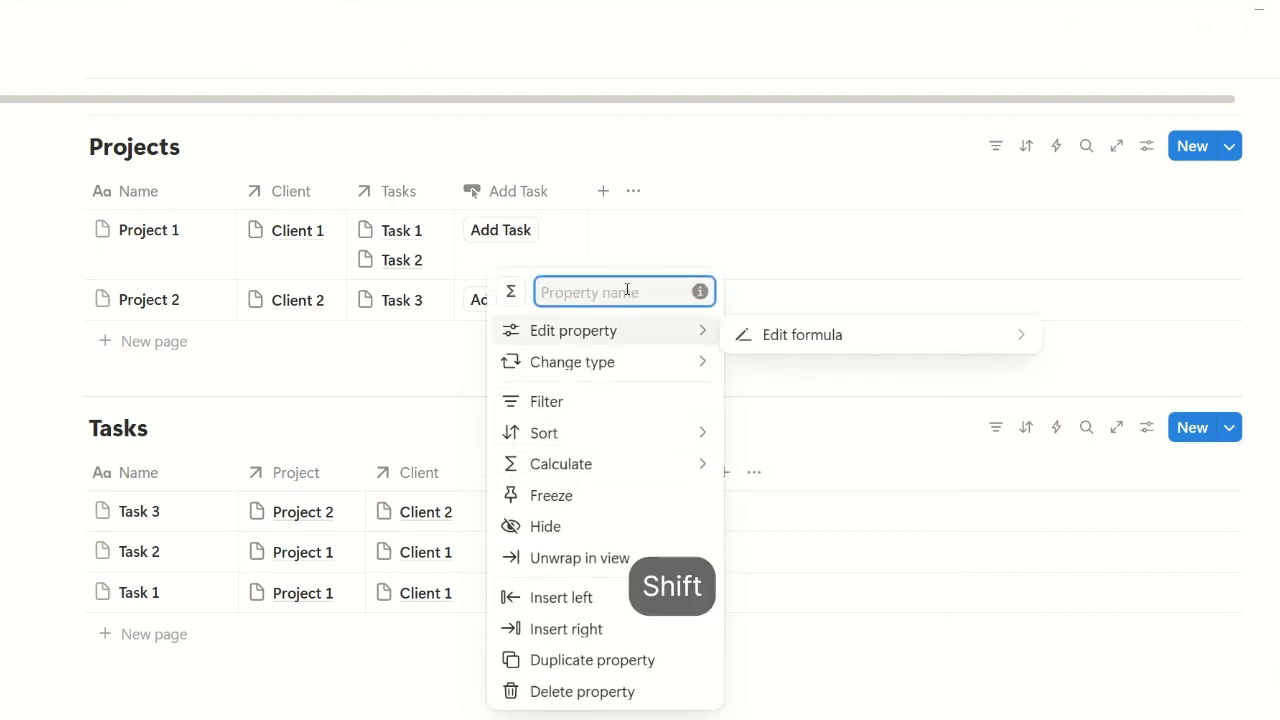
type("ject Clien")
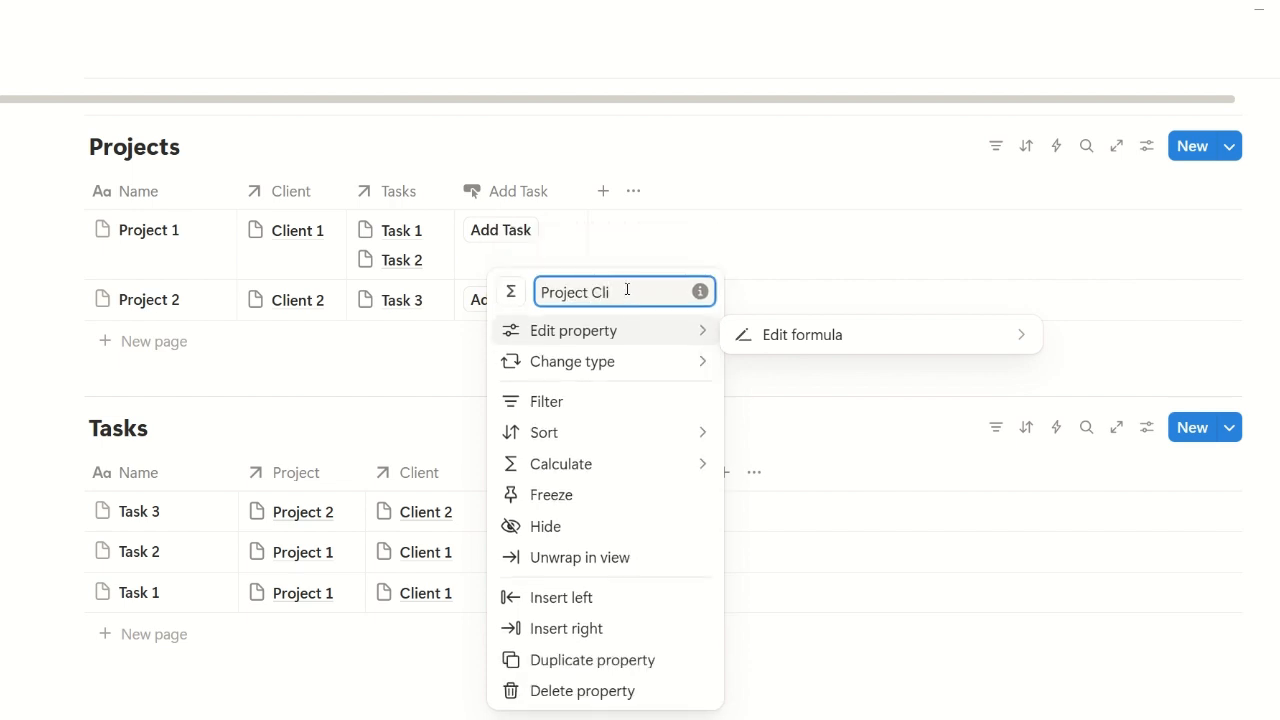
key("BackSpace")
key("BackSpace")
type("'s Clie")
key("Return")
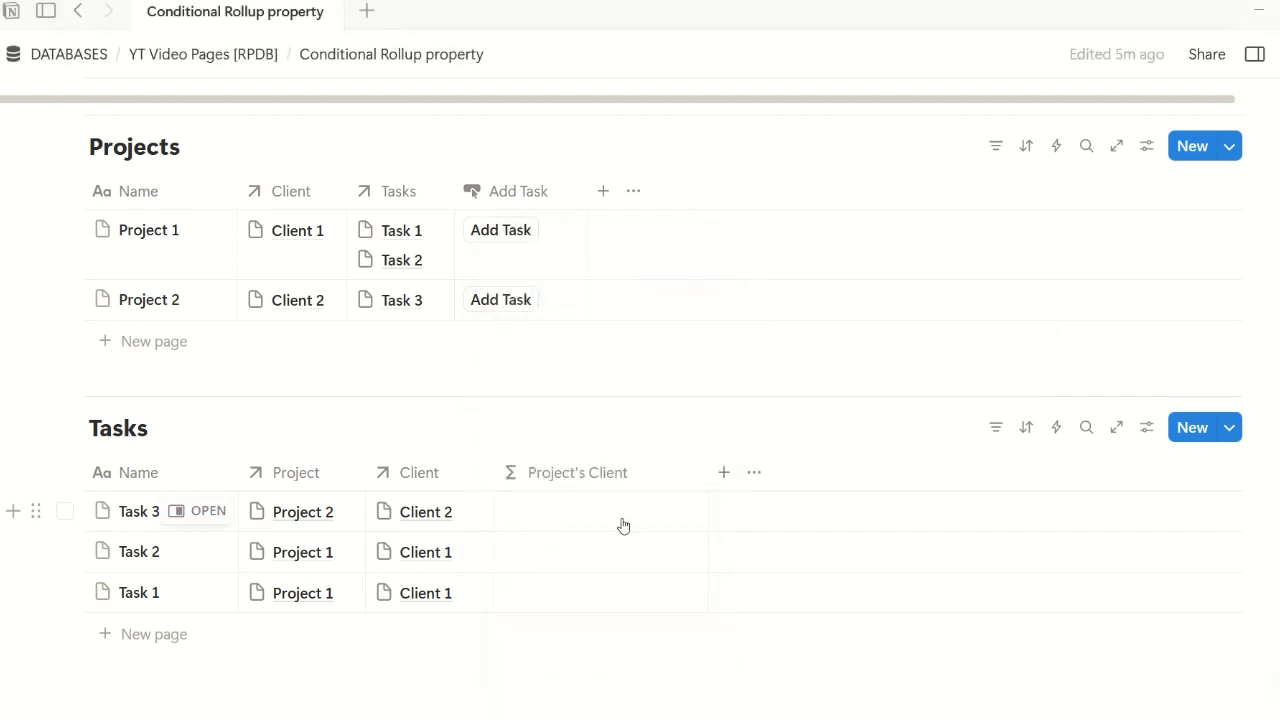
left_click_drag(708, 482, 650, 482)
Enter the formula Project.map(current.Client) for the Project's Client property, using the Project and Client relations
scroll(660, 509, "down", 1)
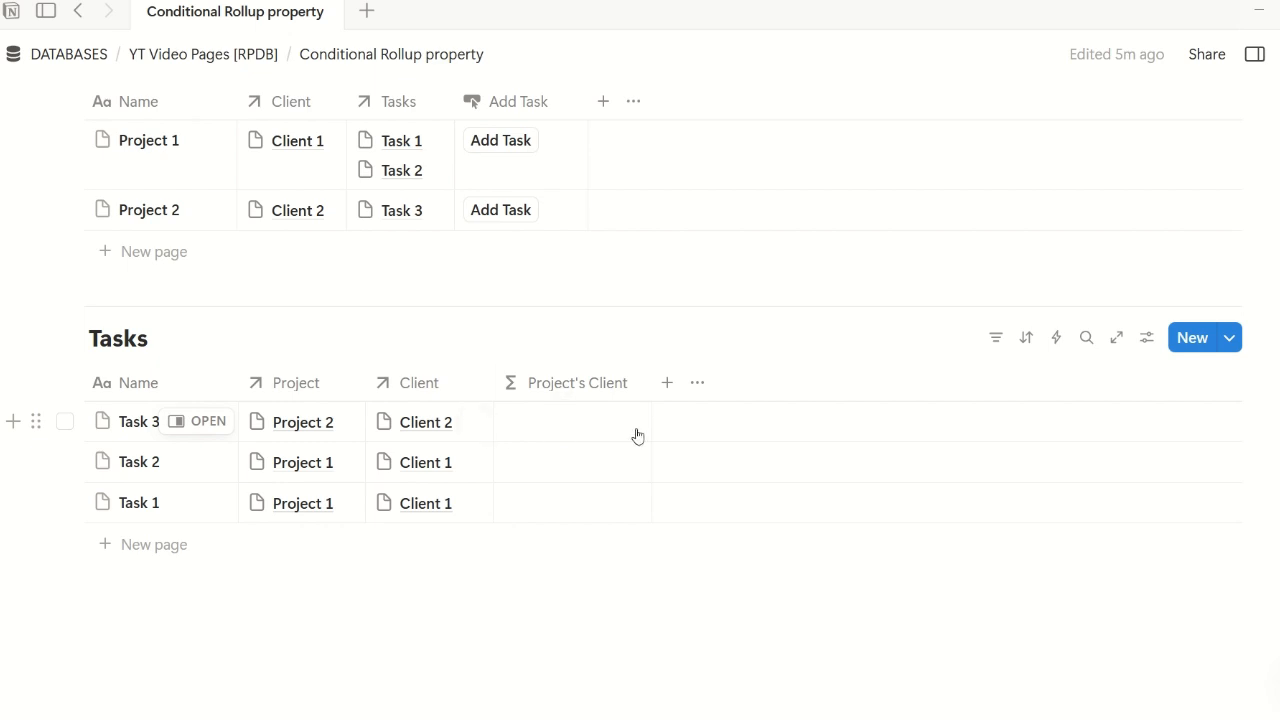
left_click(580, 432)
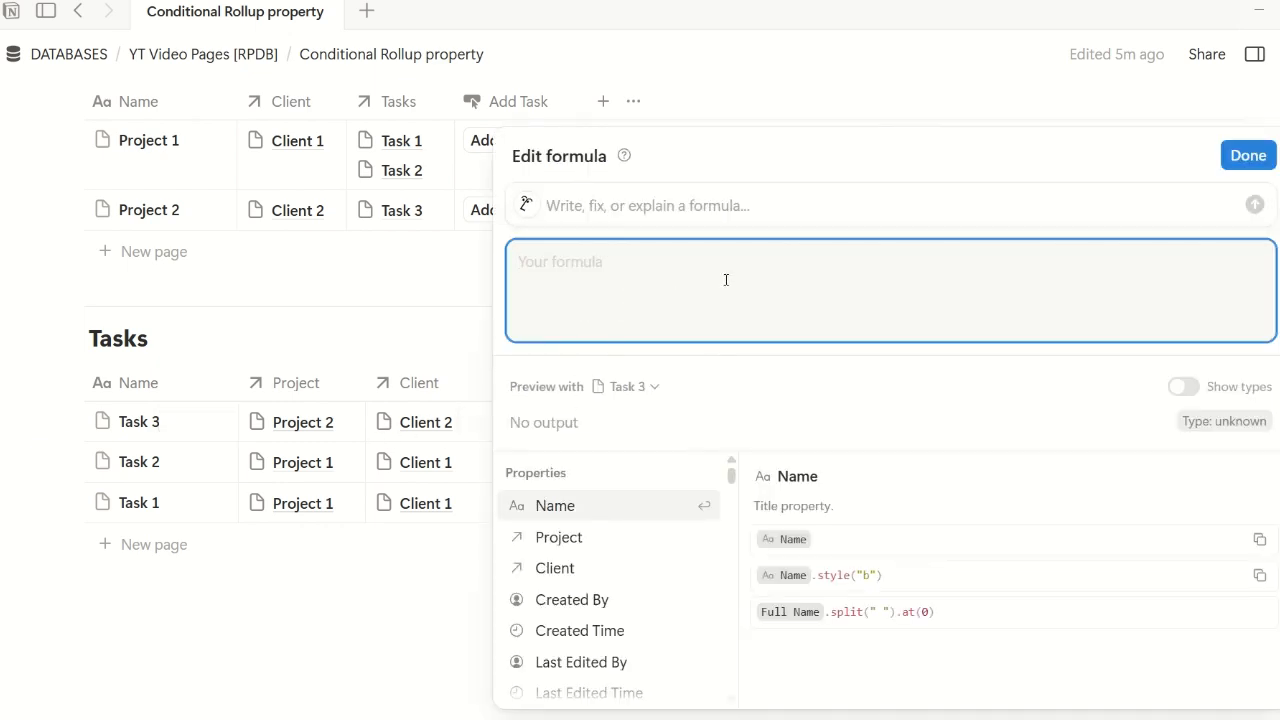
type("project")
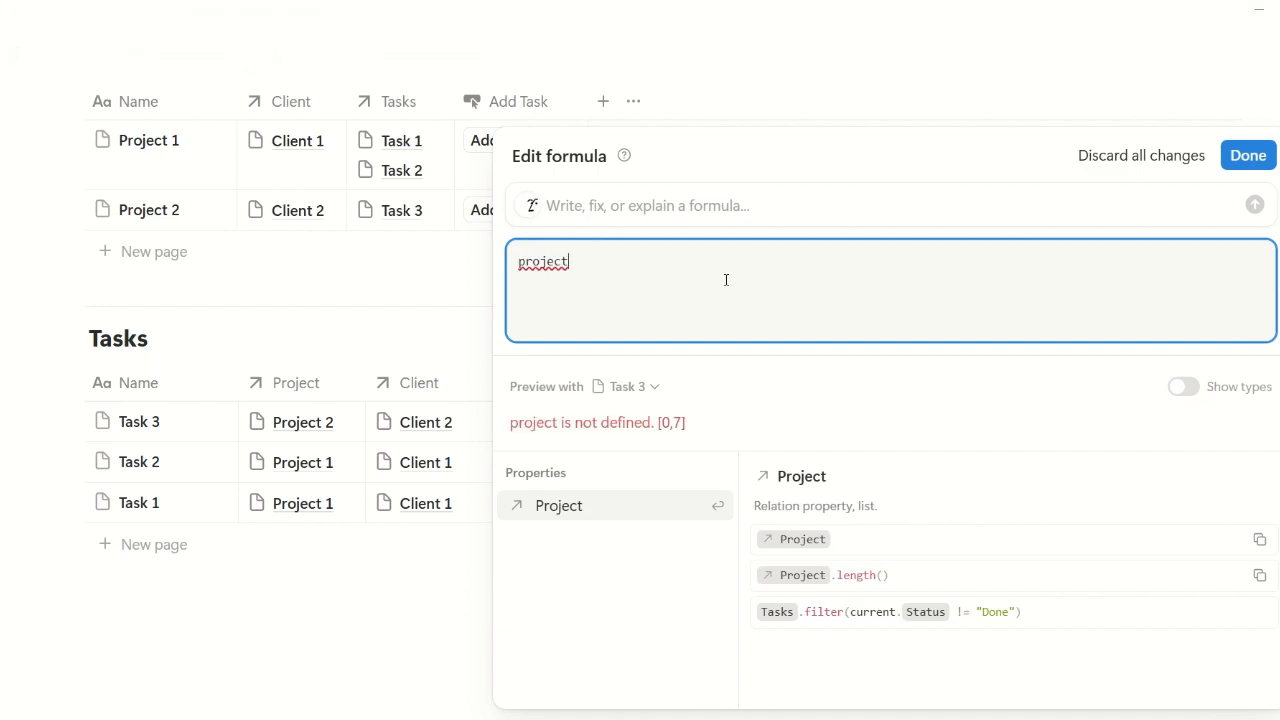
key("Return")
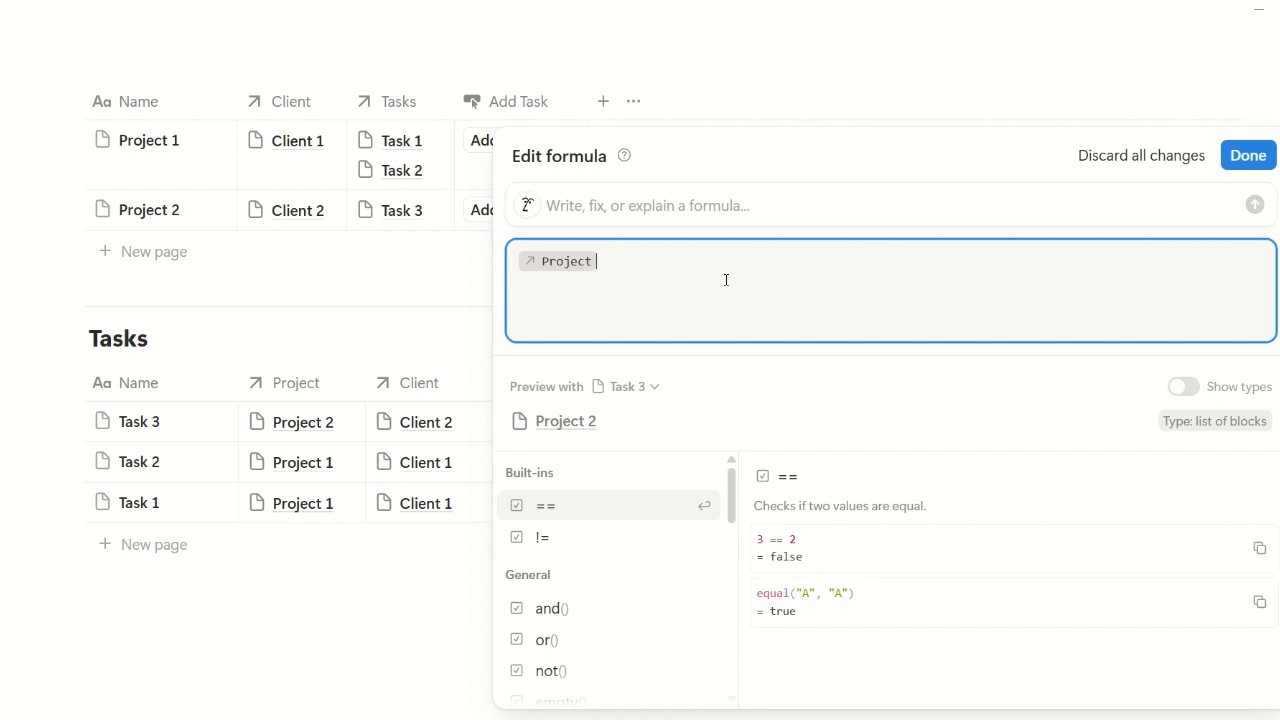
type(".map")
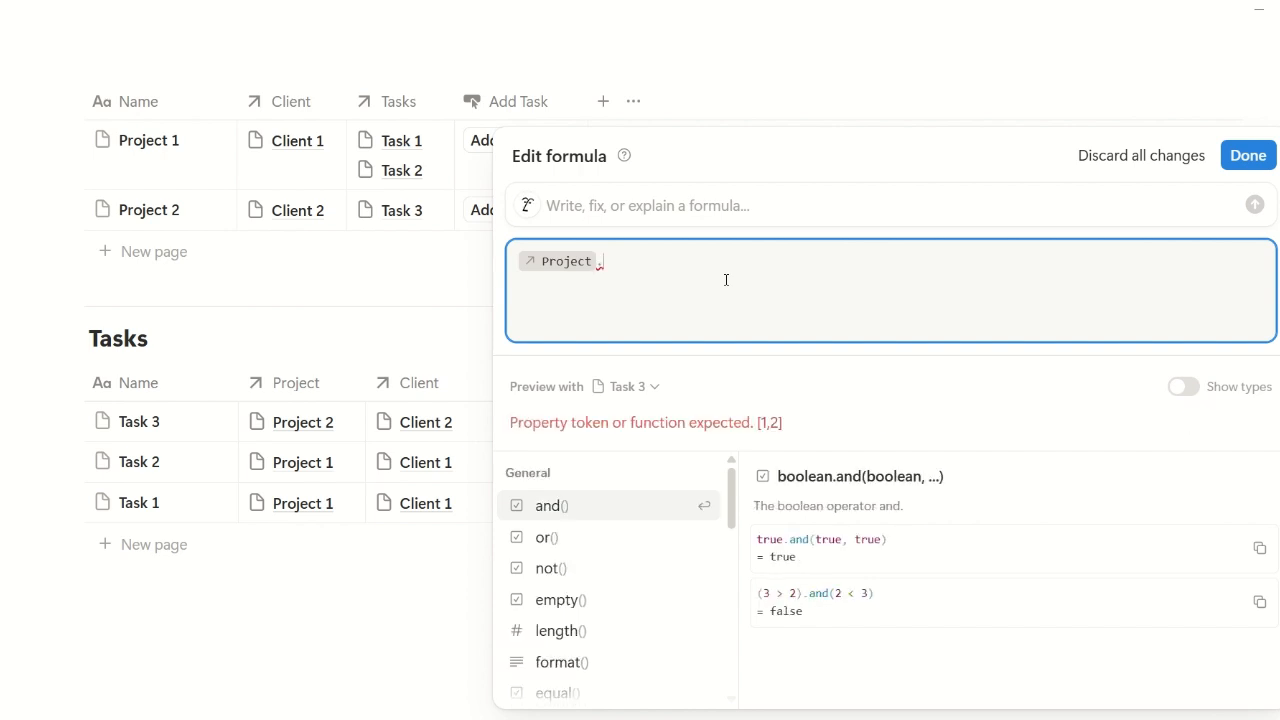
key("Return")
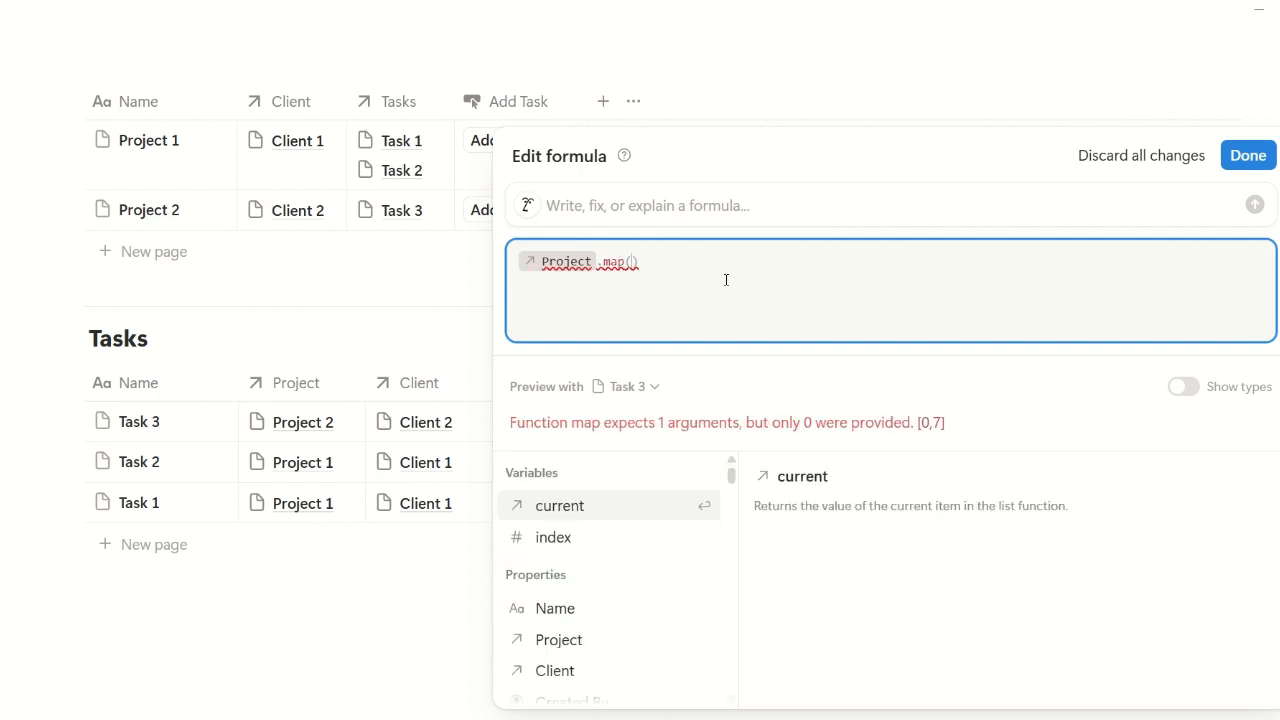
key("Return")
type(".client")
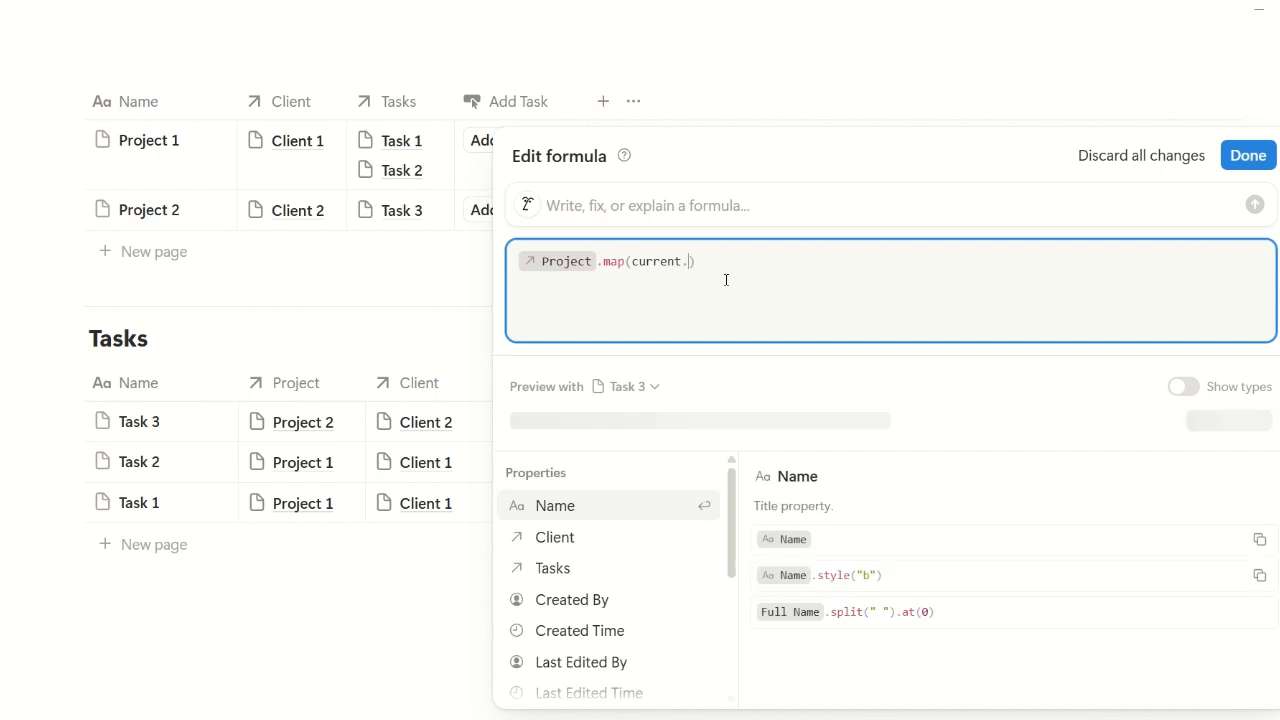
key("Return")
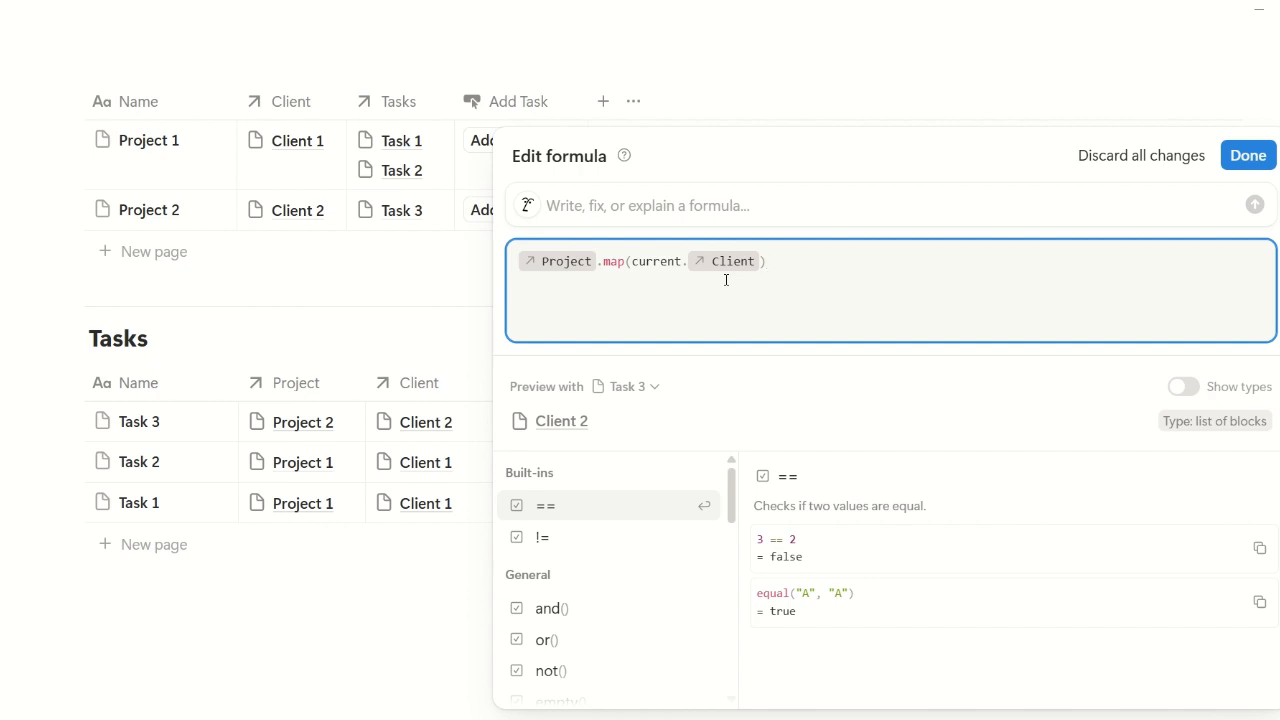
Try .at(0) at the end of the Project's Client formula with value types shown in the preview, and remove it again
type(".at(")
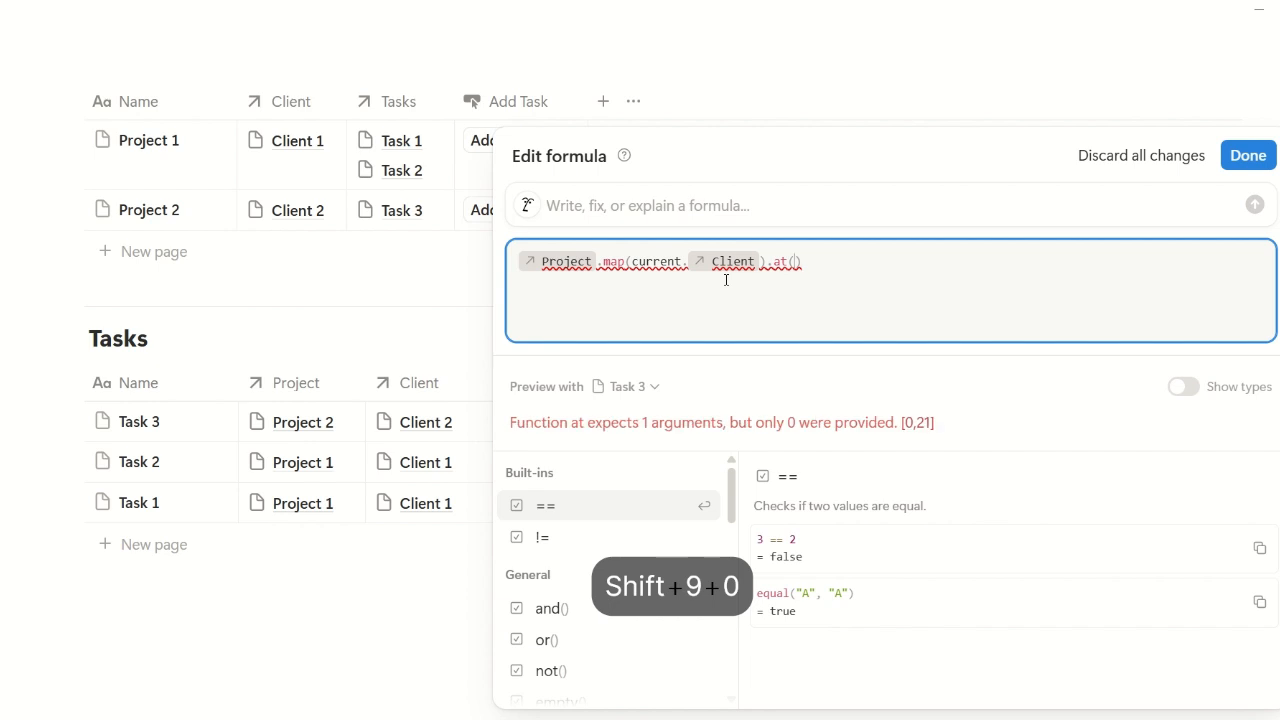
type("0)")
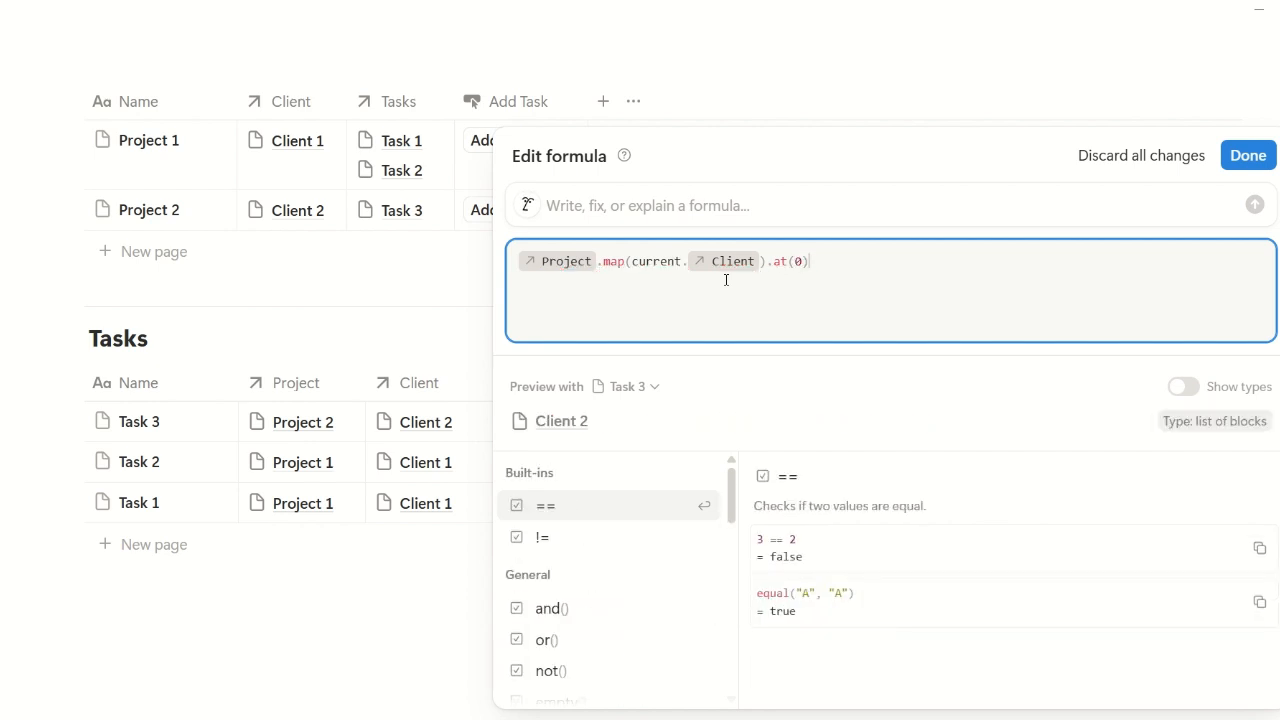
left_click(1180, 387)
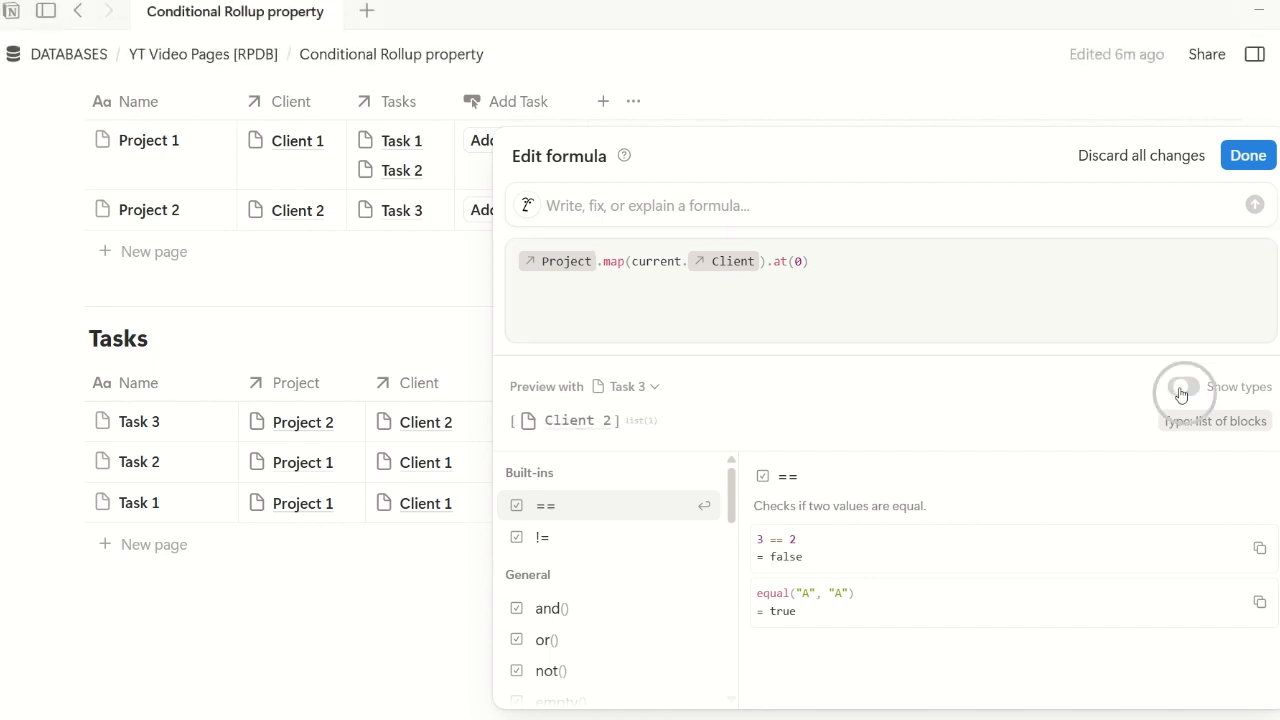
left_click_drag(767, 261, 816, 261)
key("BackSpace")
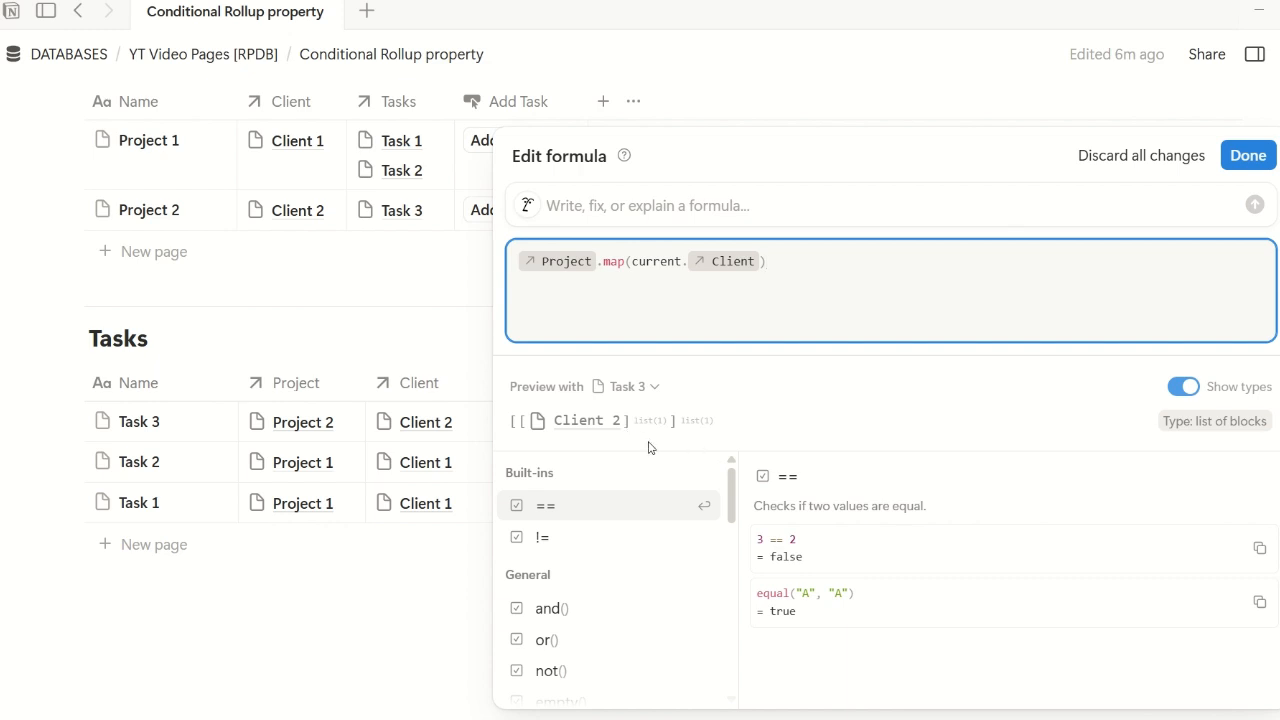
Append .at(0).at(0) to the Project's Client formula, turn off the display of types, and save the formula
type(".at")
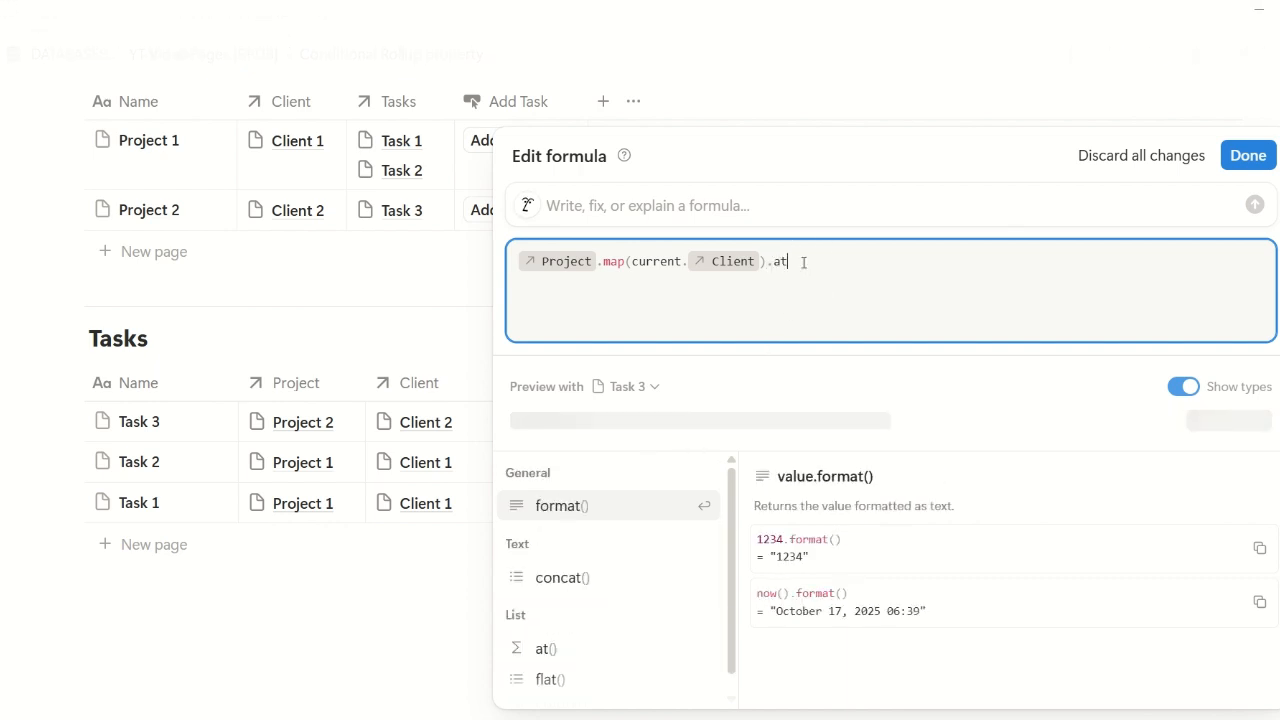
type("()")
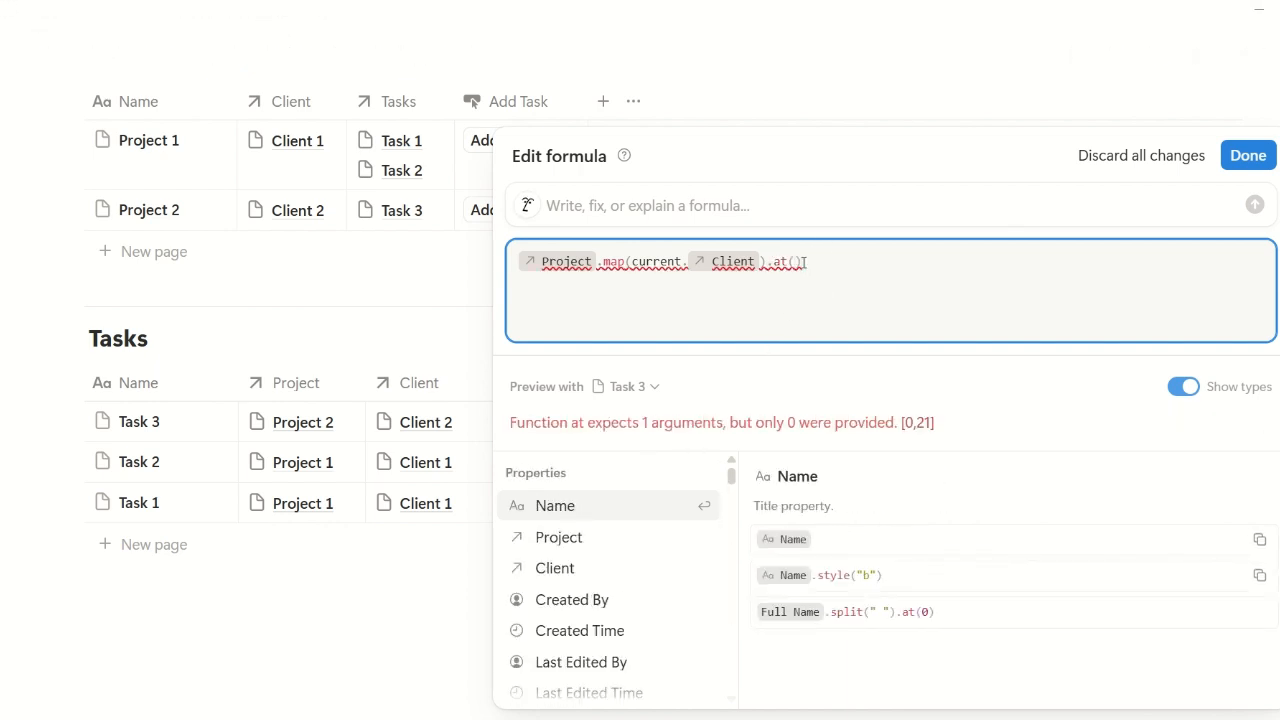
type("0")
type(".")
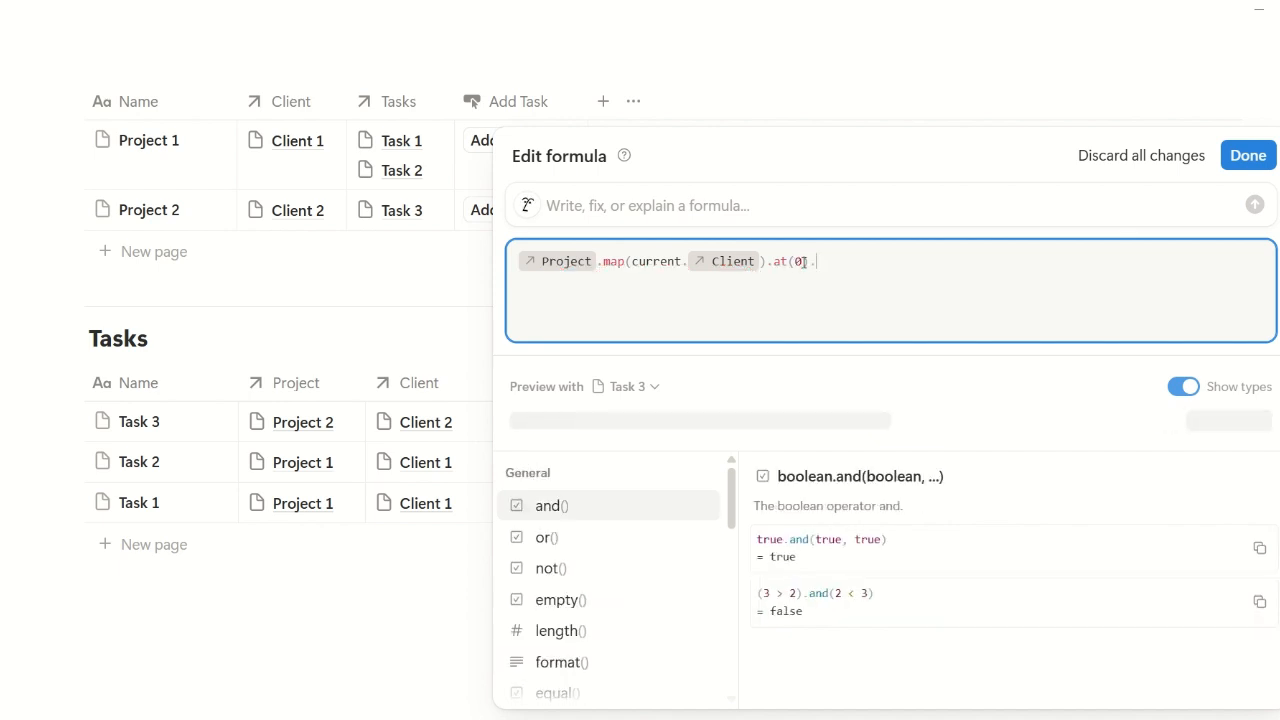
type("at()0")
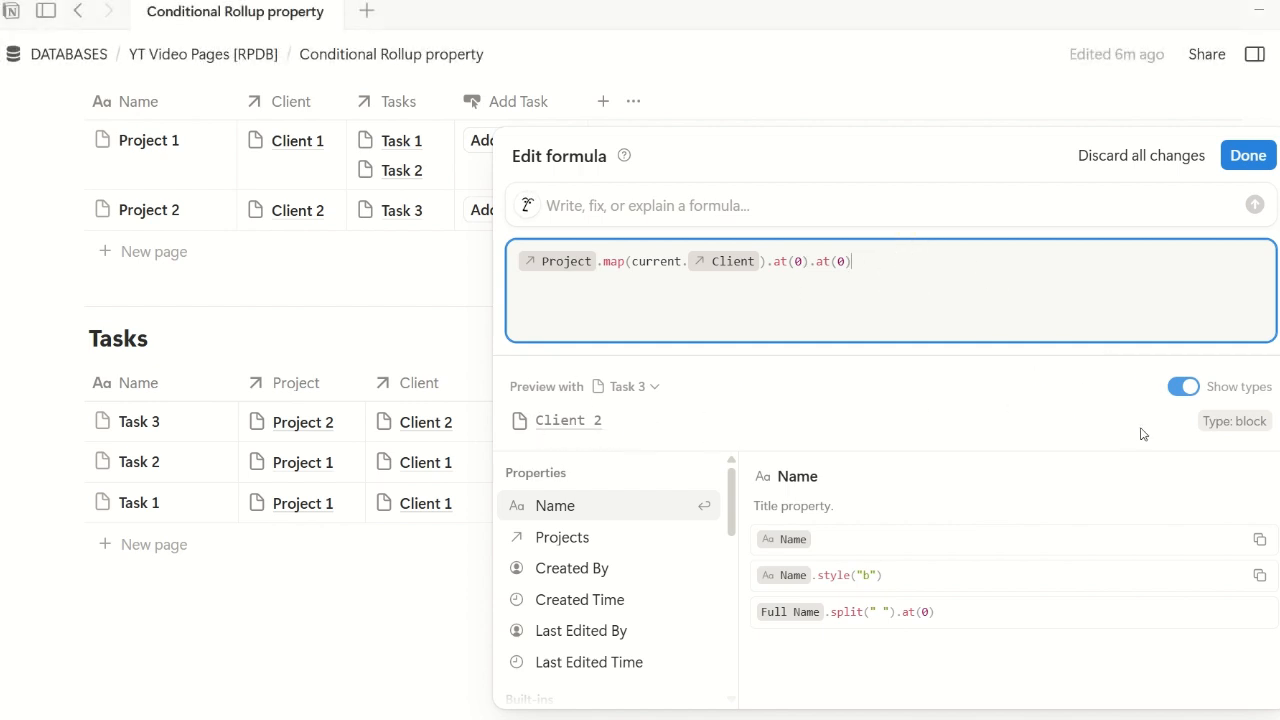
left_click(1184, 387)
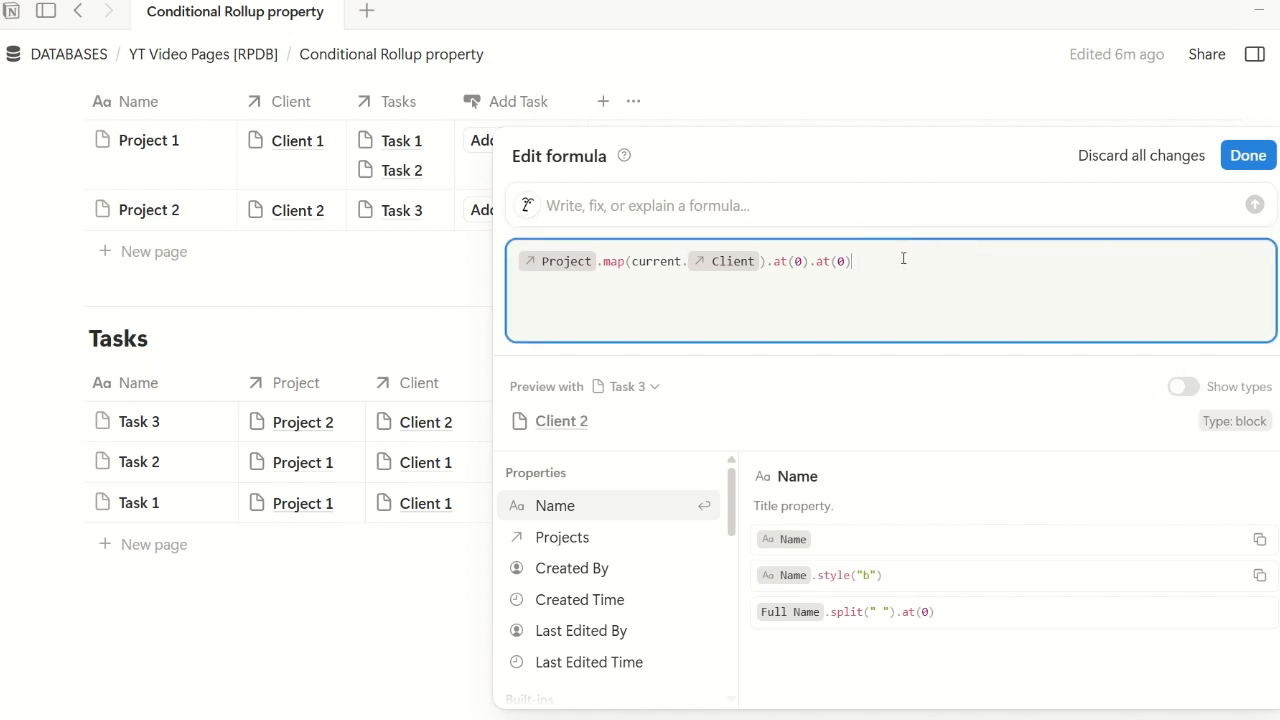
key("ctrl+Return")
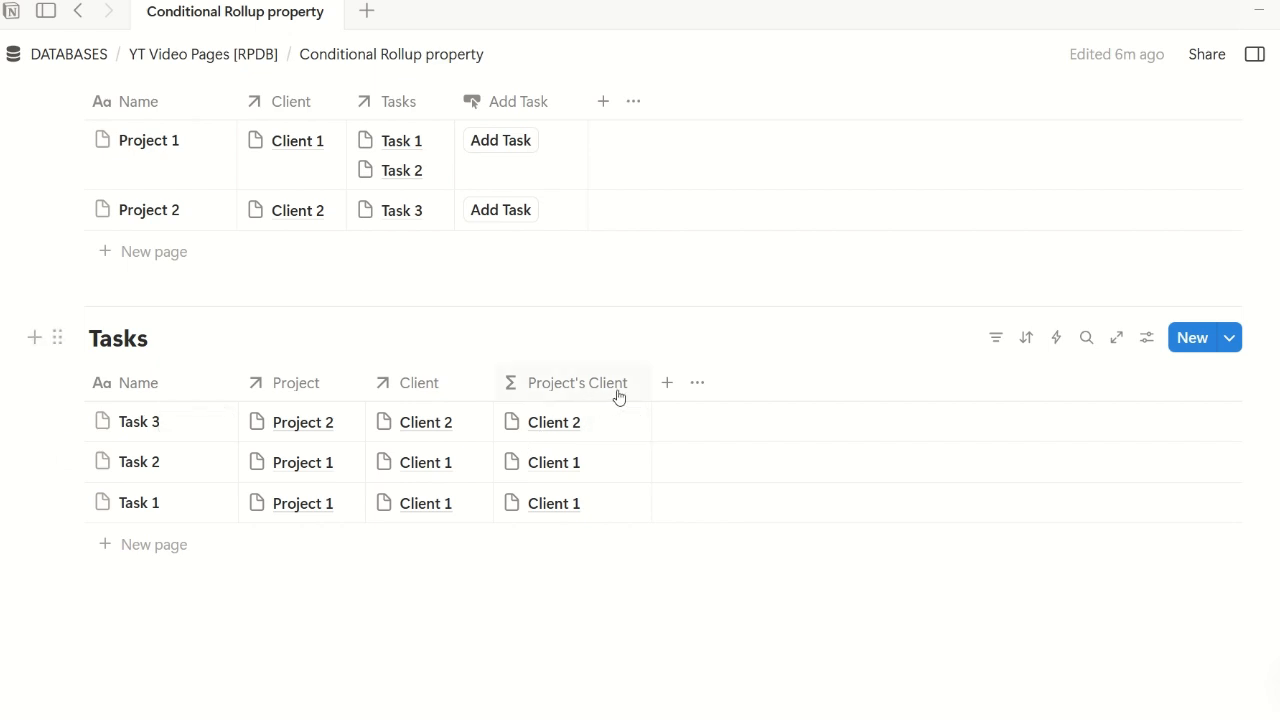
Move the Project's Client column before the Client column in the Tasks database and hide the Client column
left_click(442, 443)
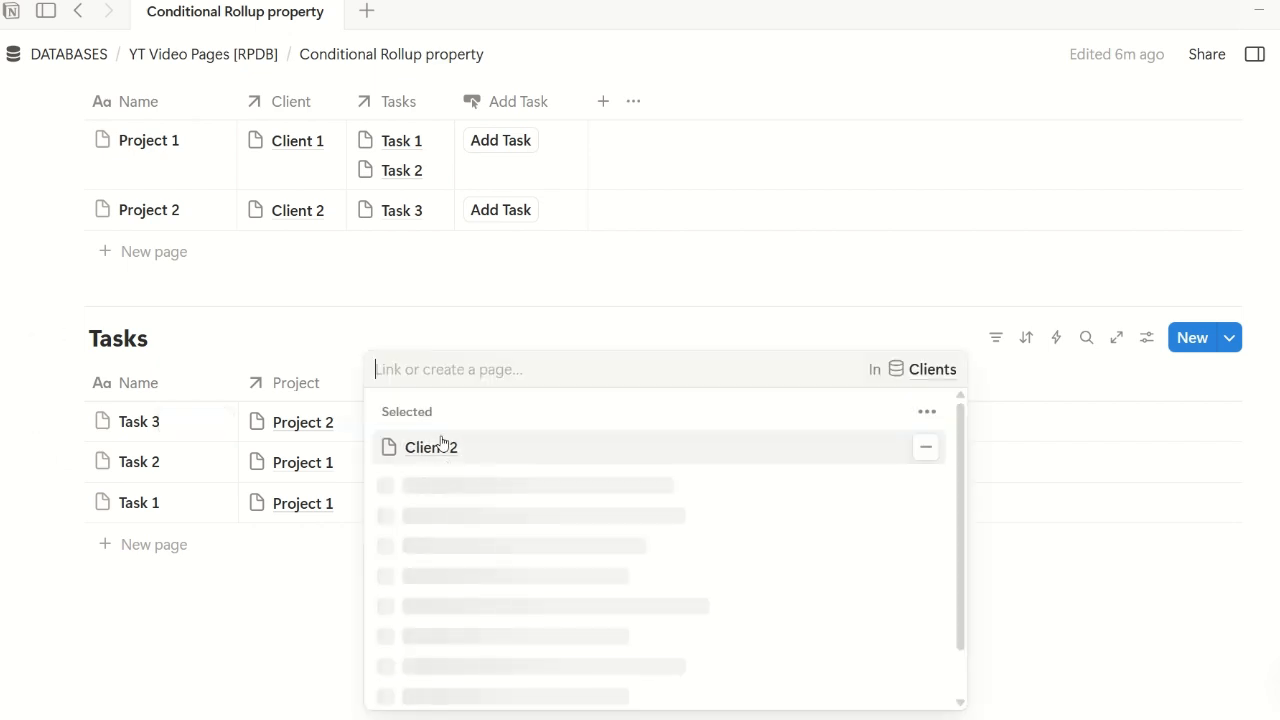
key("Escape")
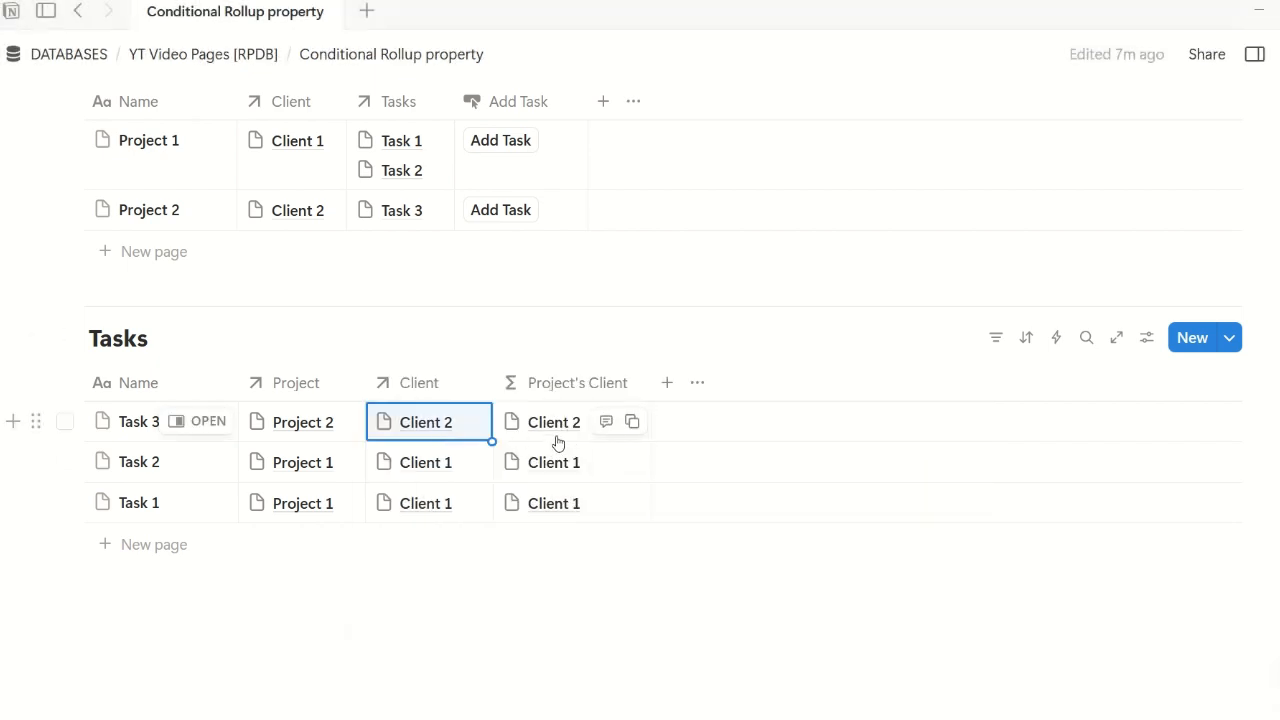
left_click_drag(547, 394, 514, 387)
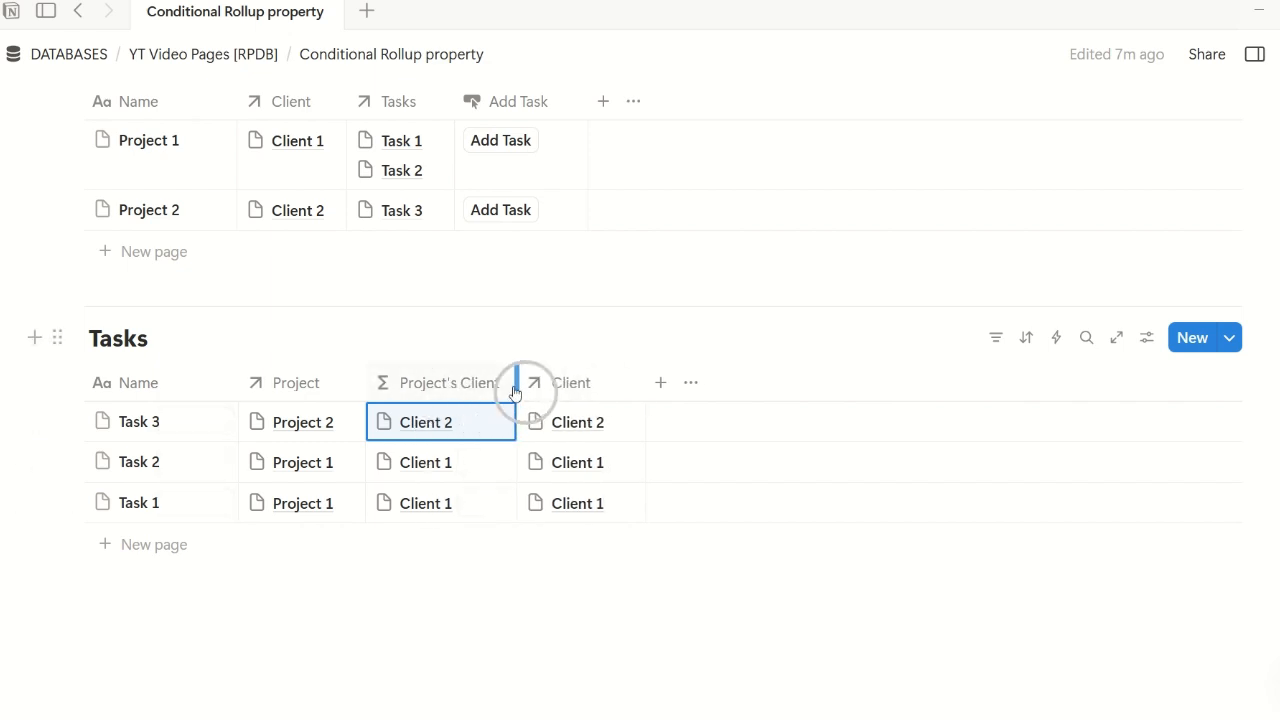
left_click(584, 390)
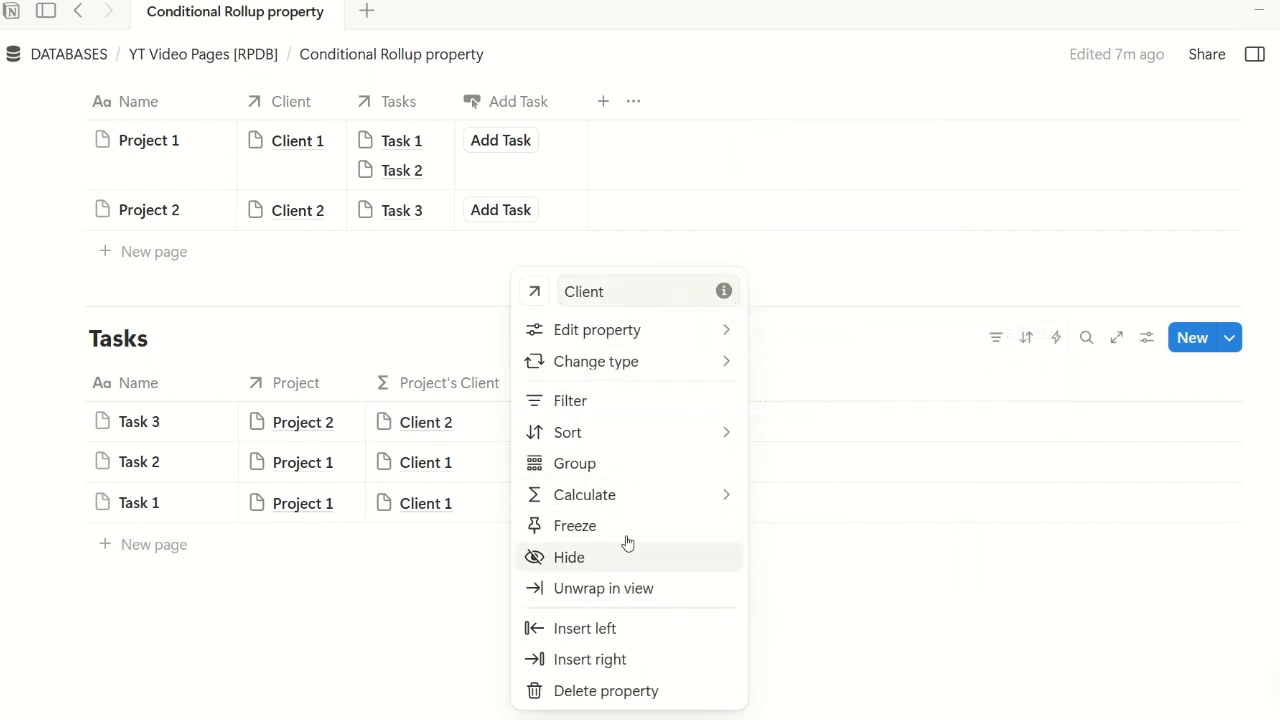
left_click(569, 557)
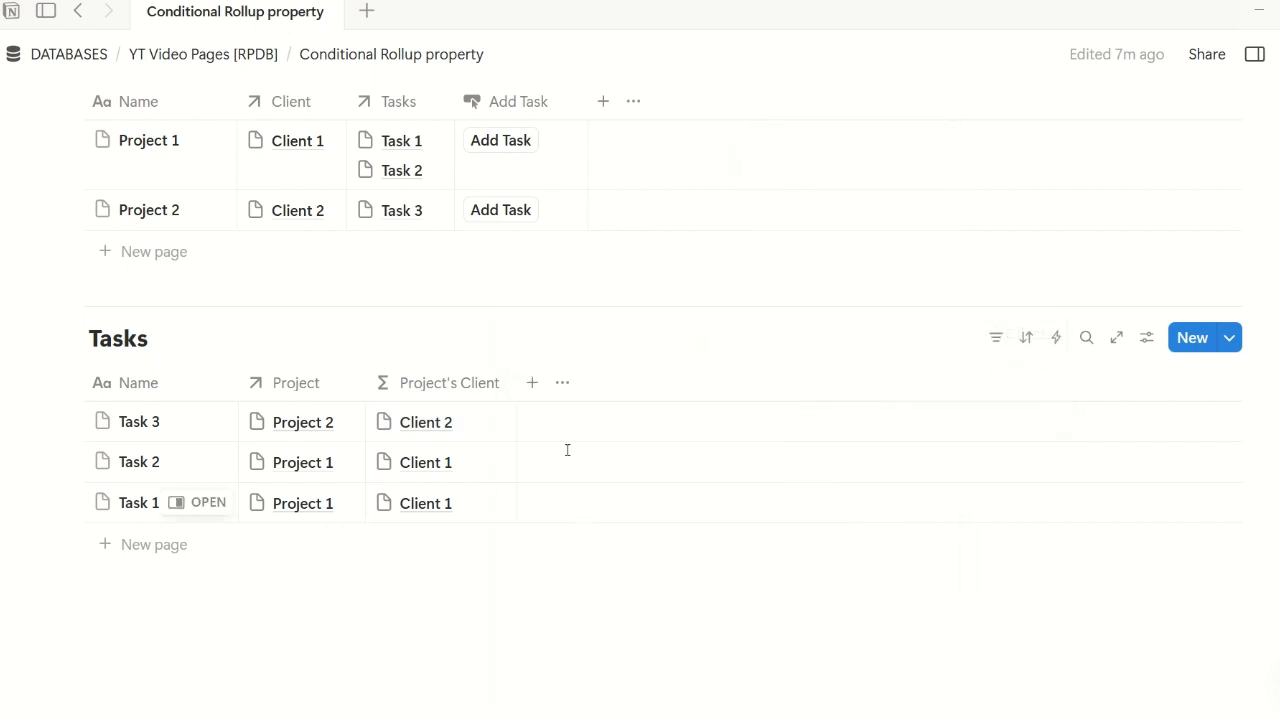
Add an Email-type property named email to the Clients database
scroll(480, 495, "up", 1)
scroll(597, 490, "up", 5)
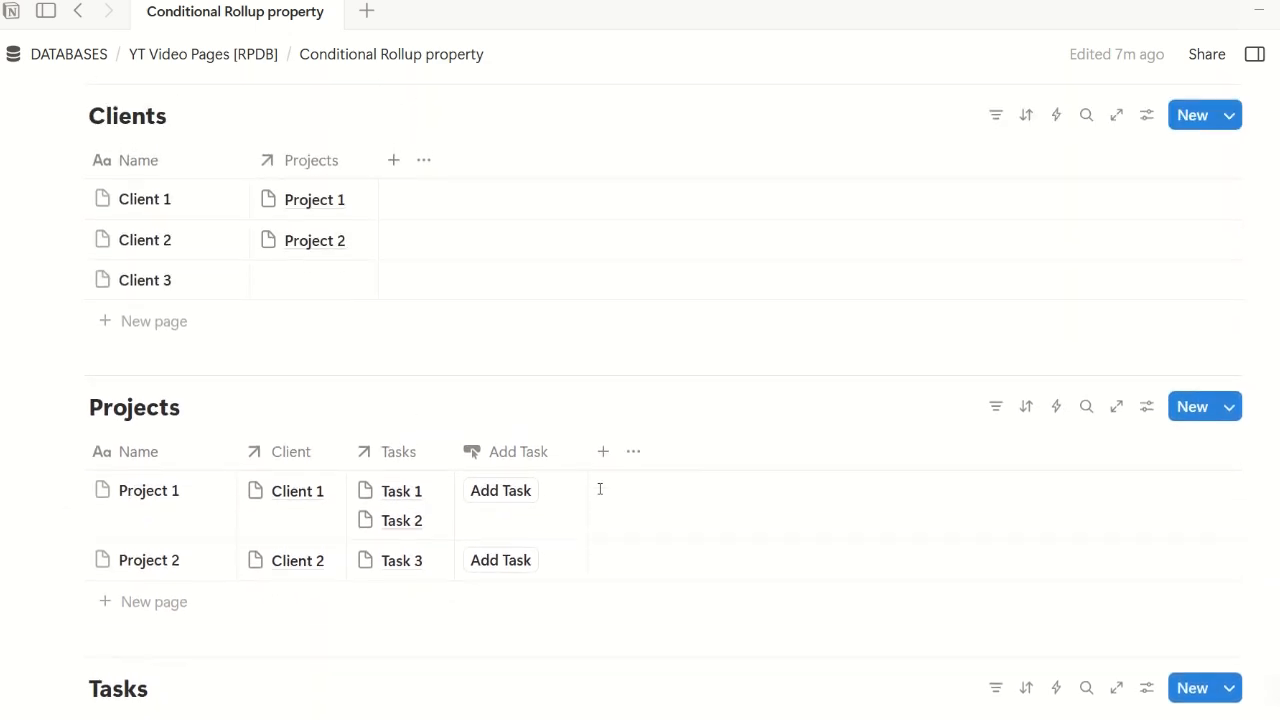
left_click(393, 336)
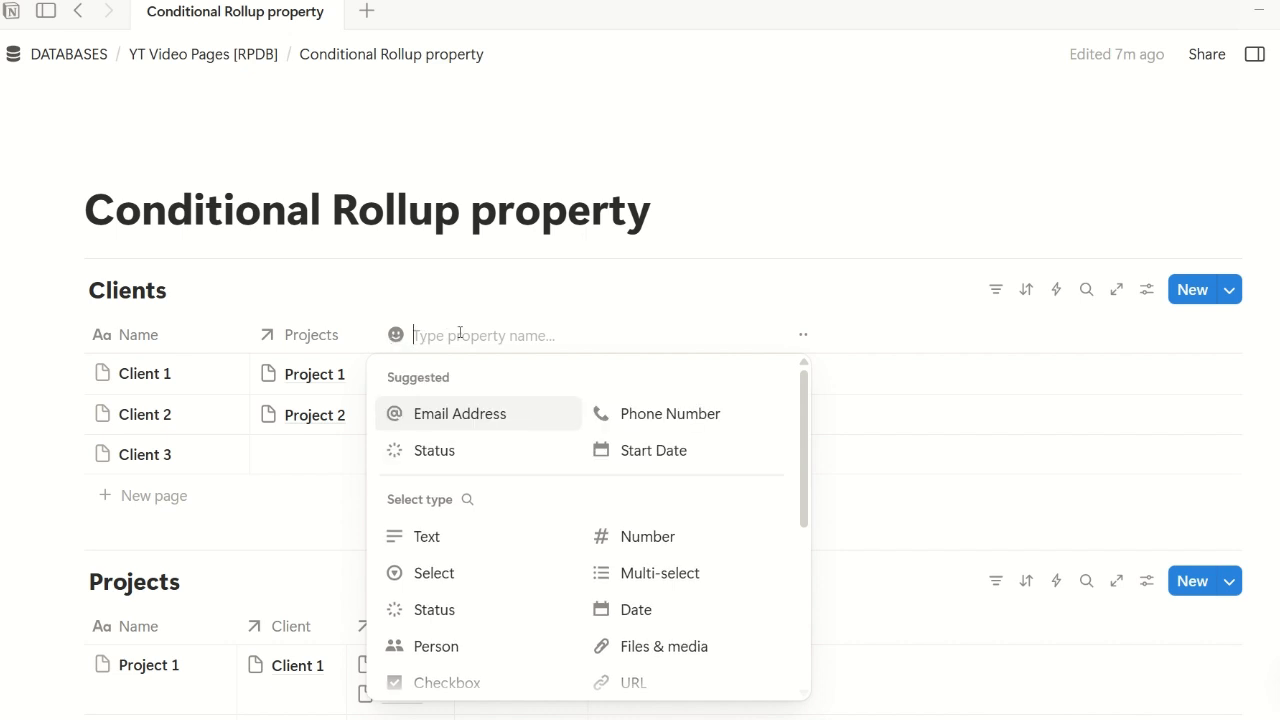
type("ema")
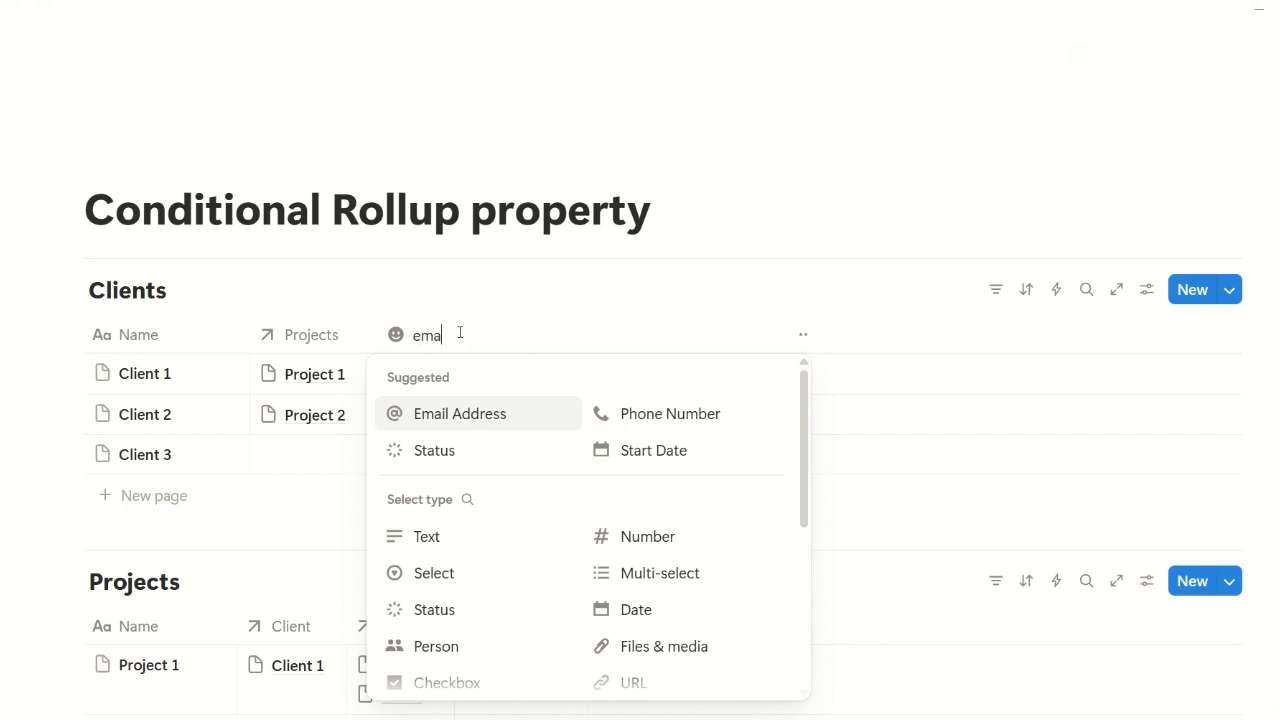
type("il")
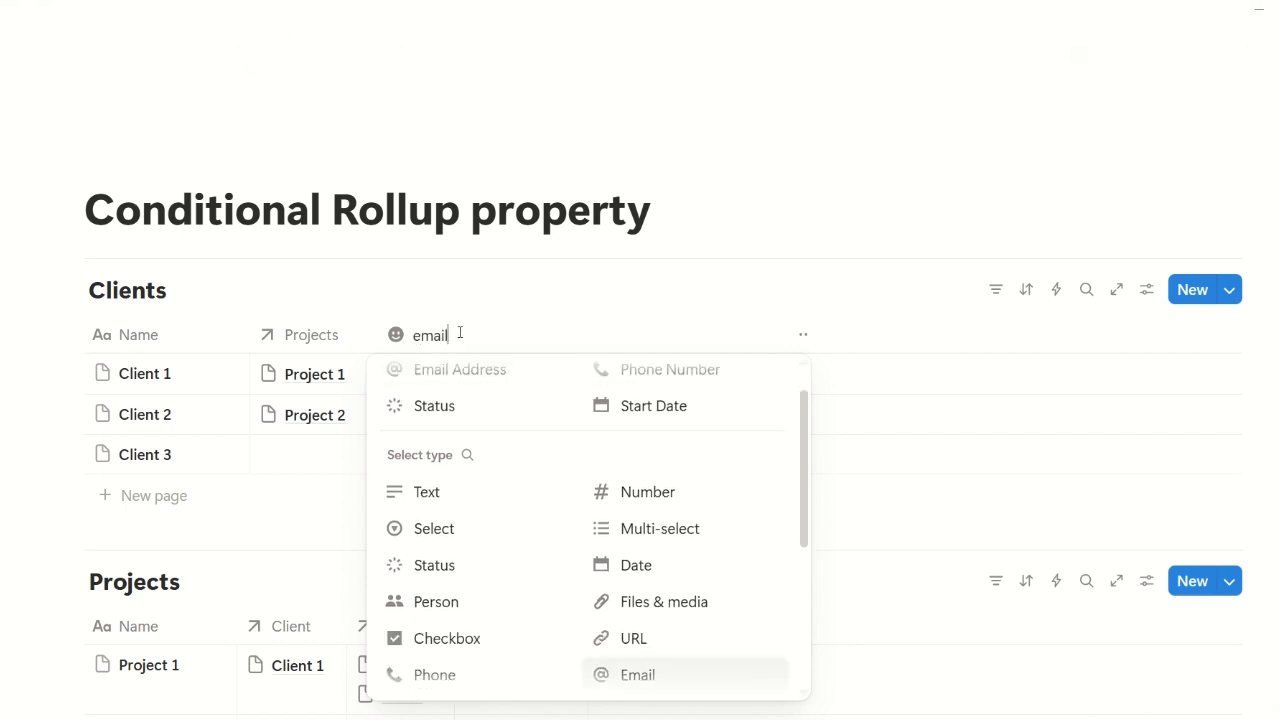
key("Return")
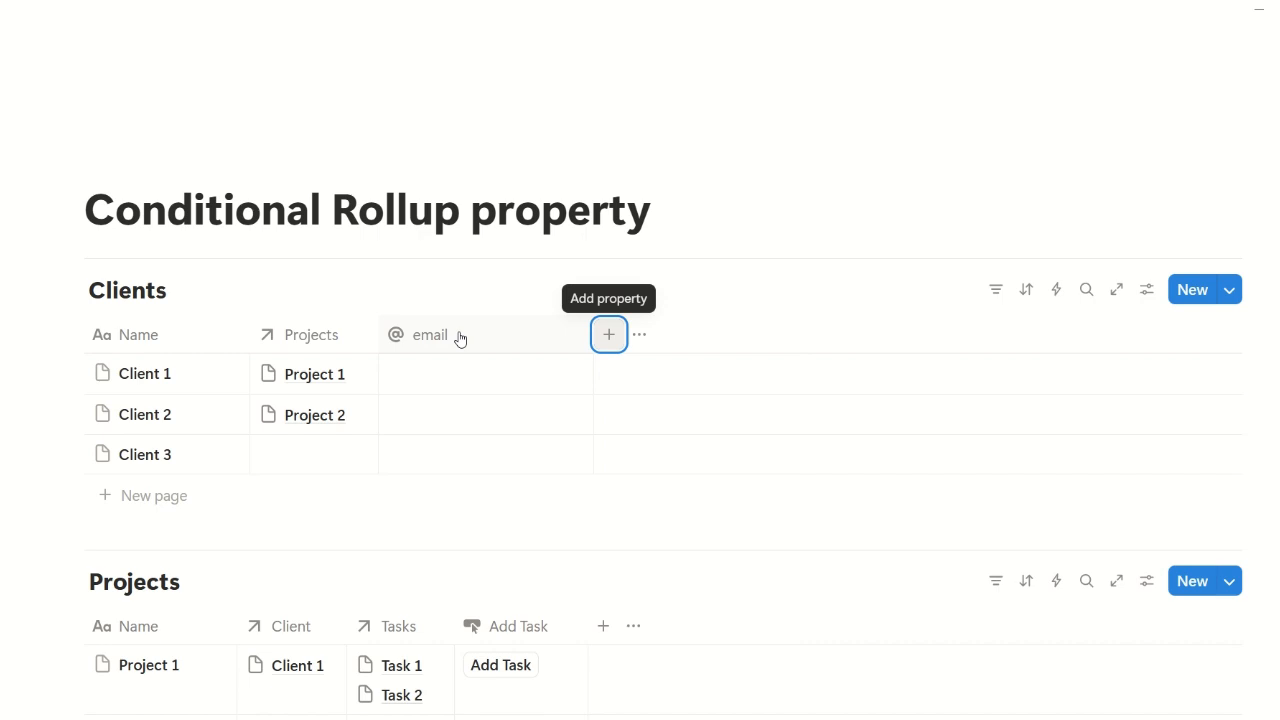
left_click(476, 336)
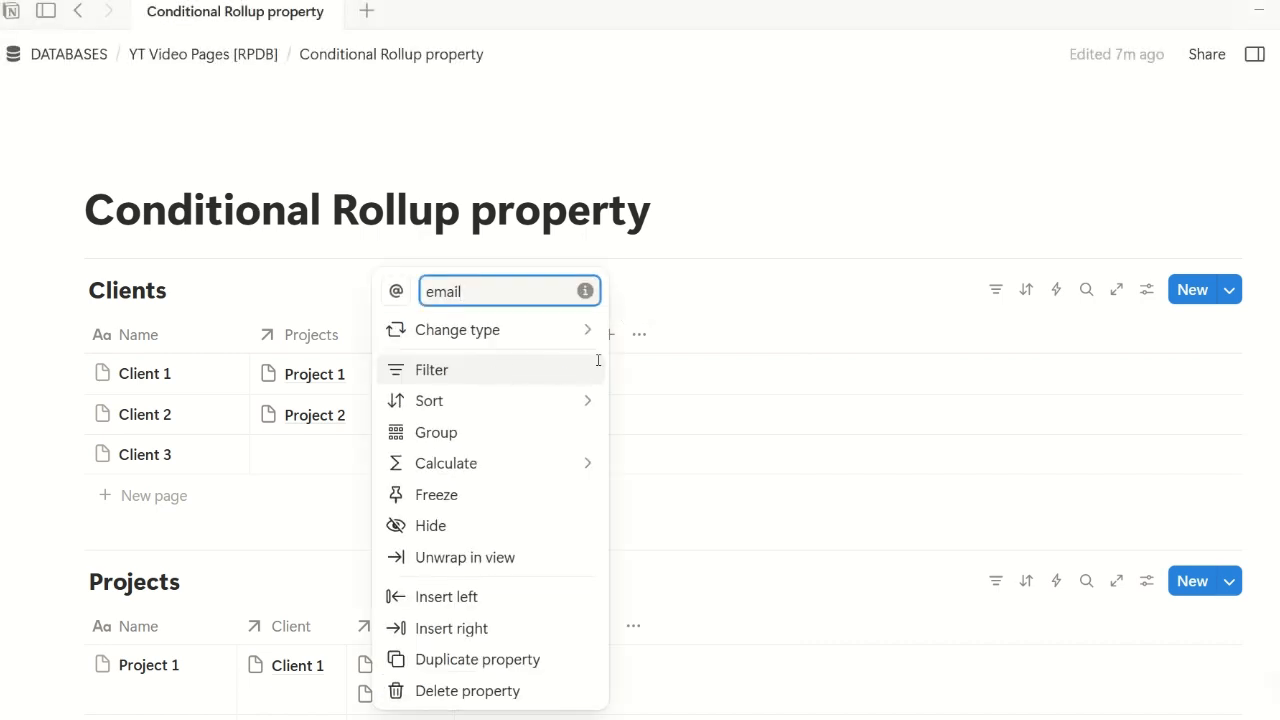
Fill in the email address for Client 1 in the Clients database
left_click(493, 380)
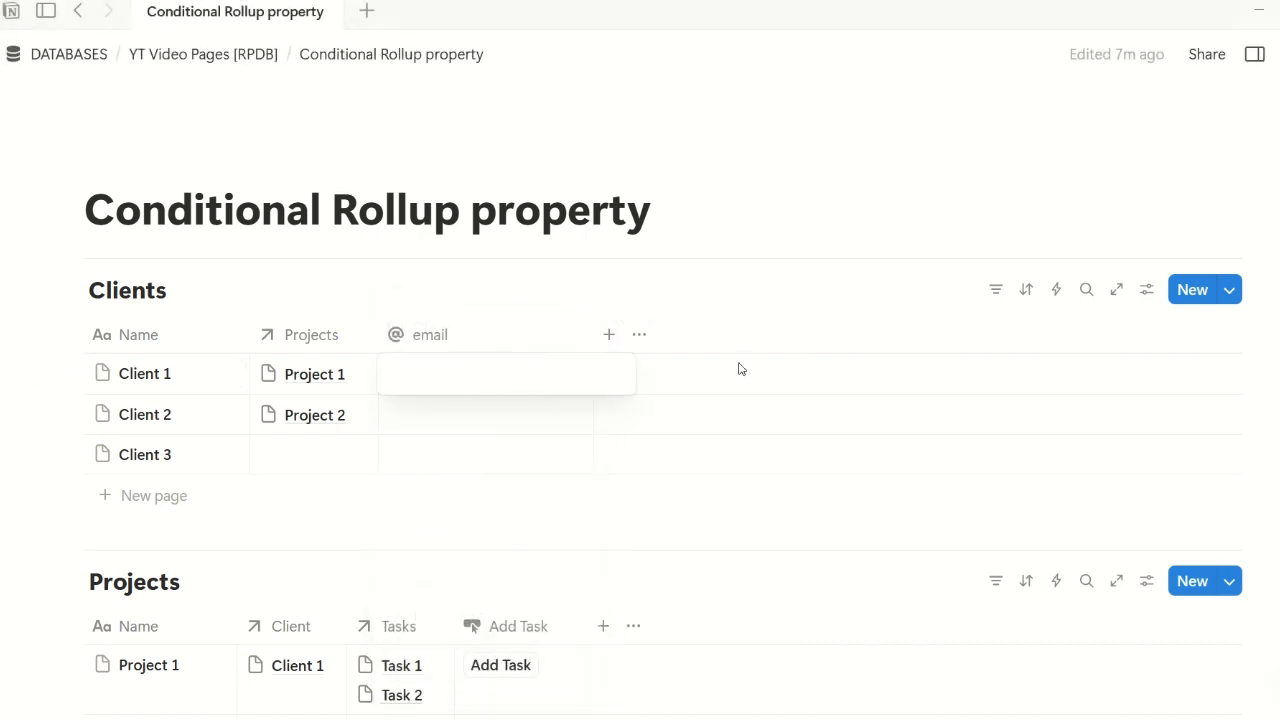
type("client1@")
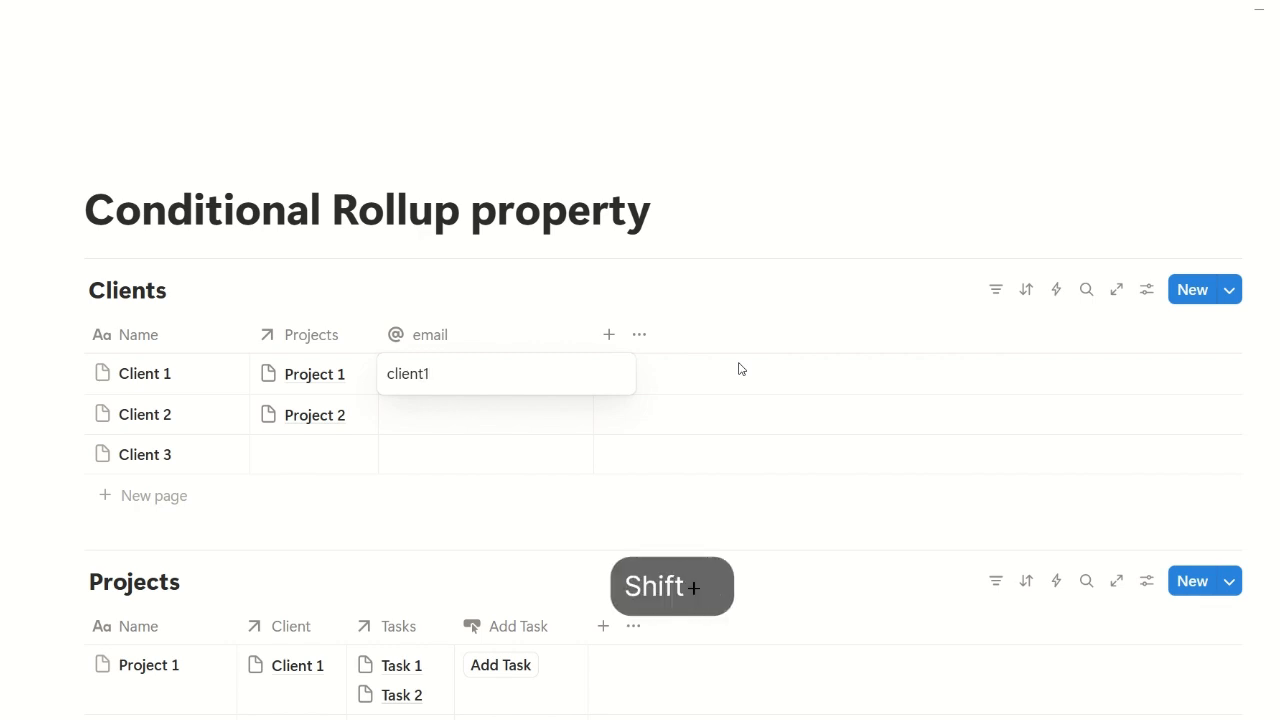
type("email.com")
key("Return")
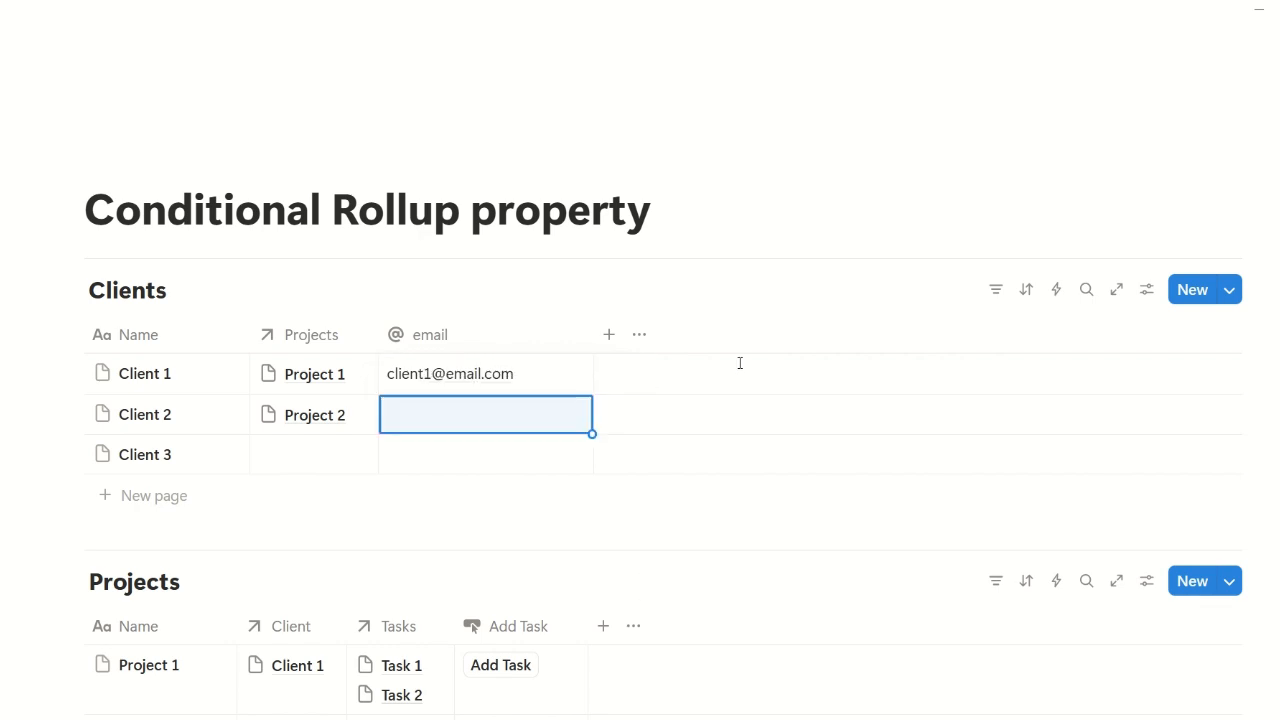
Copy Client 1's email address into the email cells of Client 2 and Client 3
key("Up")
key("ctrl+c")
key("Down")
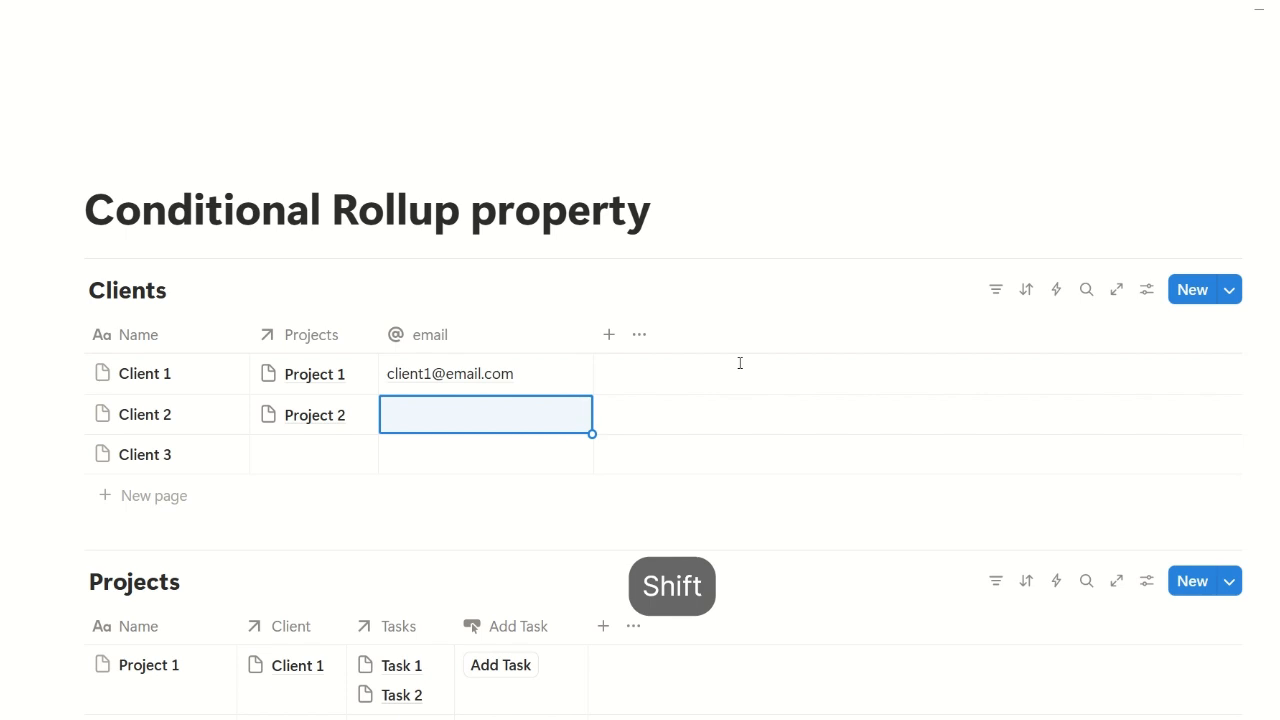
key("ctrl+v")
key("Down")
key("ctrl+v")
key("Up")
key("Up")
key("Return")
key("ctrl+Left")
key("ctrl+Left")
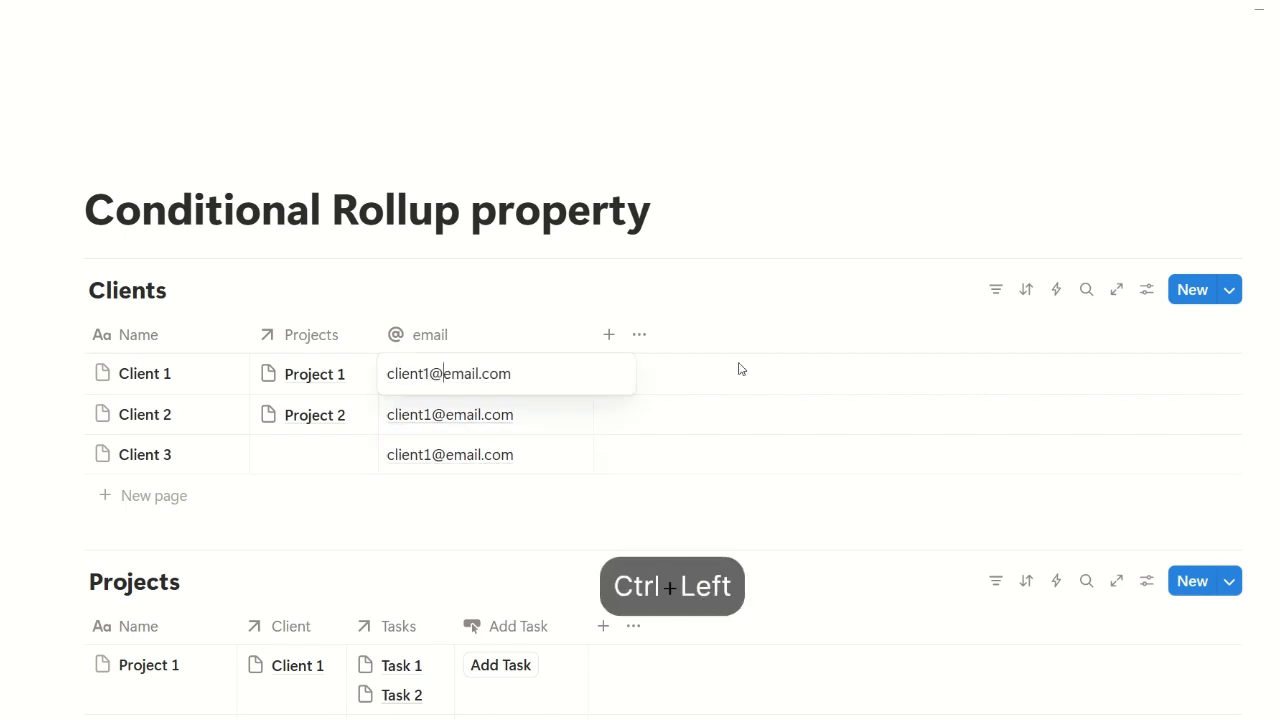
type("2")
key("Escape")
key("Down")
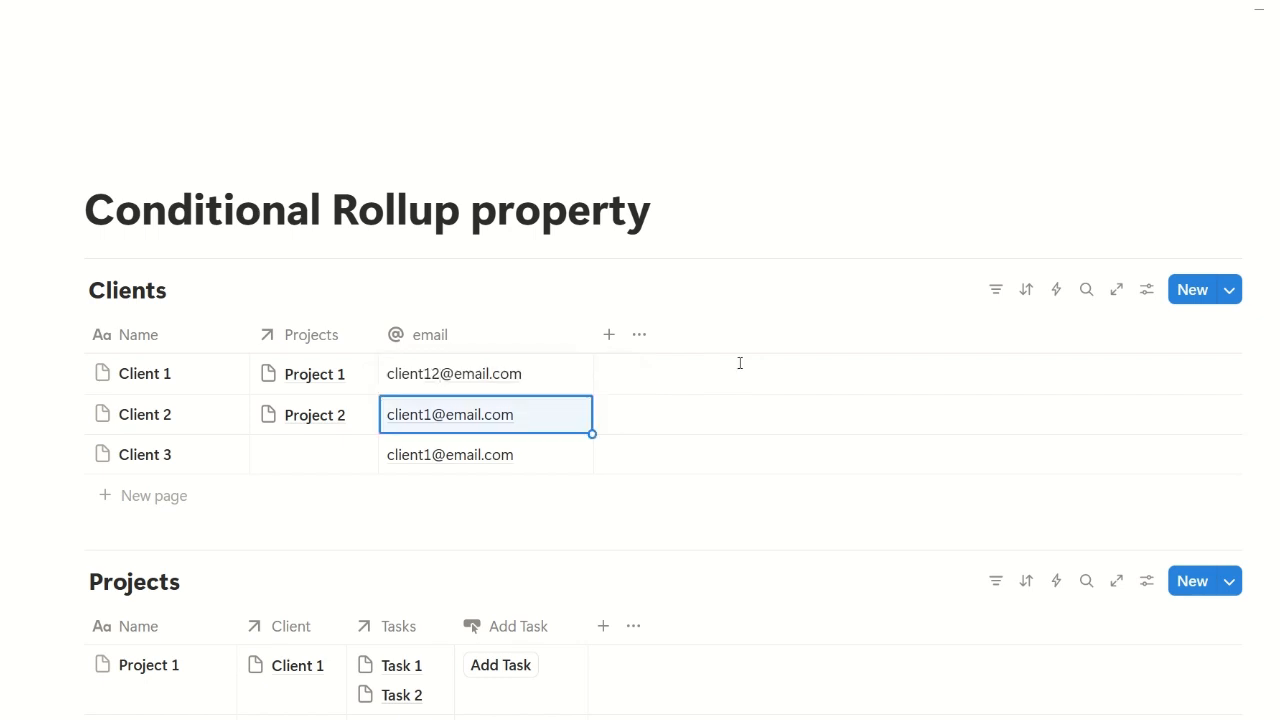
key("ctrl+z")
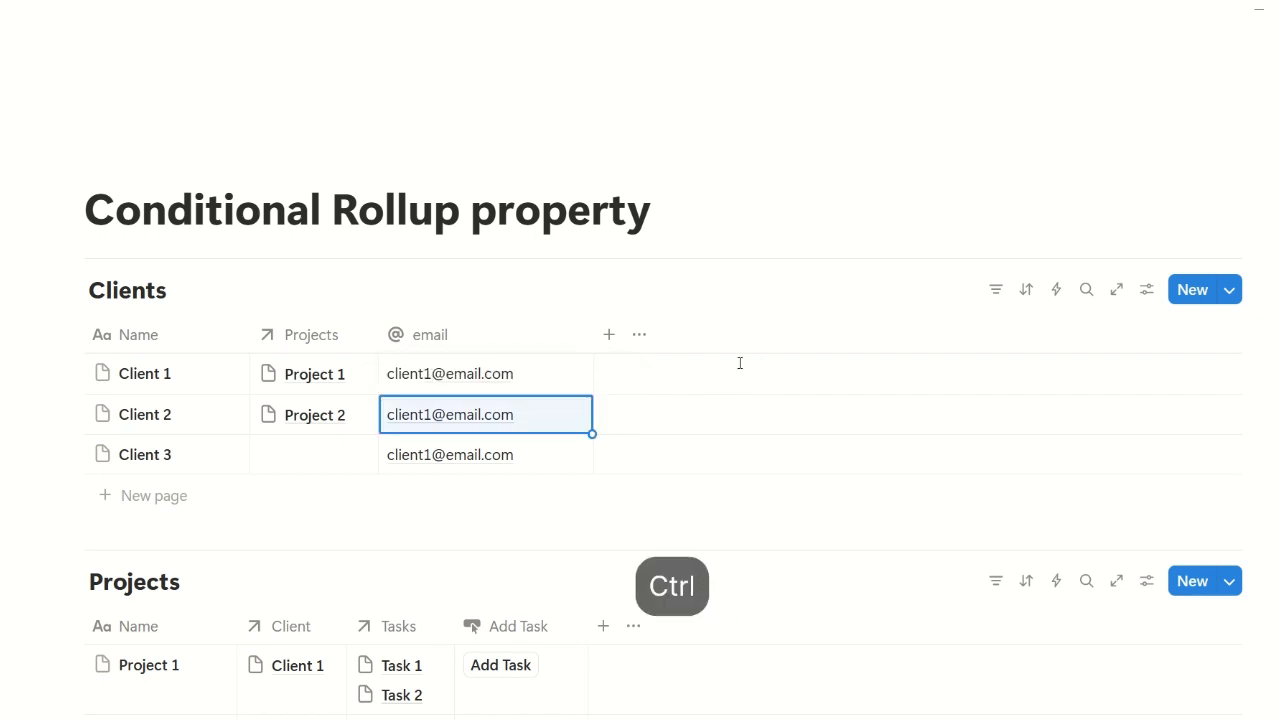
Change the number in Client 2's email address to 2
key("Return")
key("ctrl+Left")
key("ctrl+Left")
key("ctrl+Left")
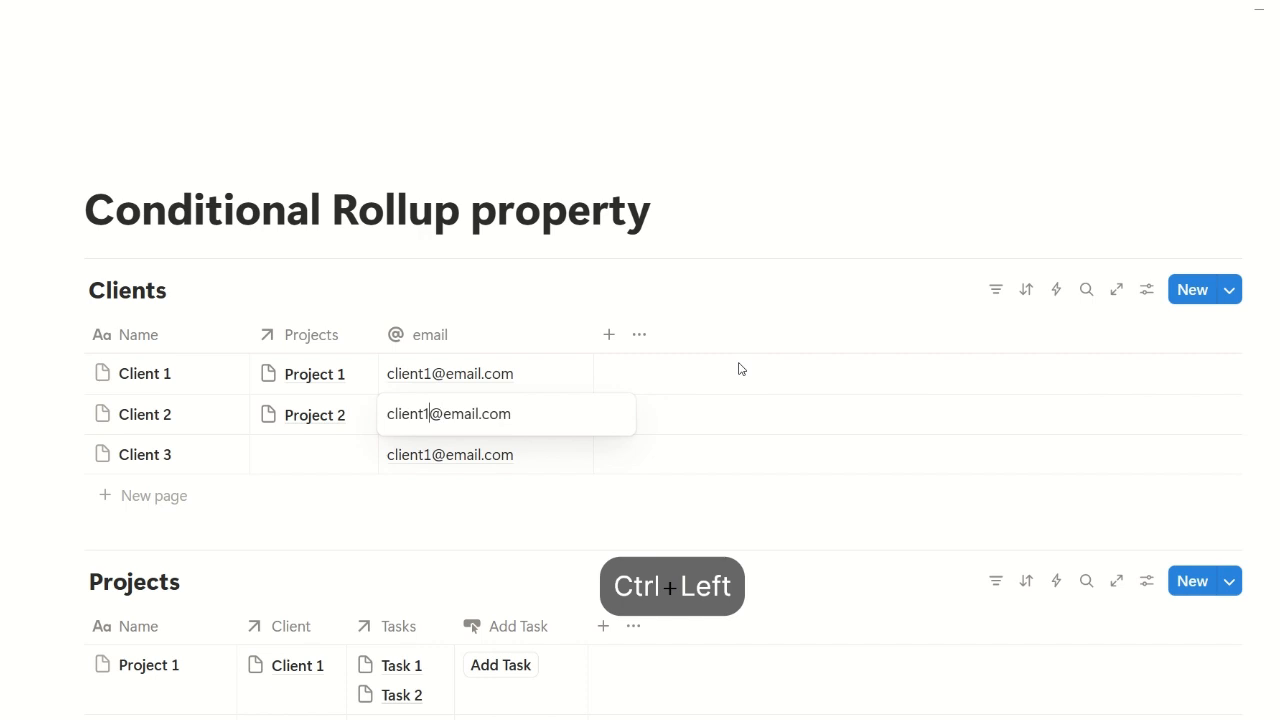
key("BackSpace")
type("2")
key("Escape")
Change the number in Client 3's email address to 3
key("Down")
key("Return")
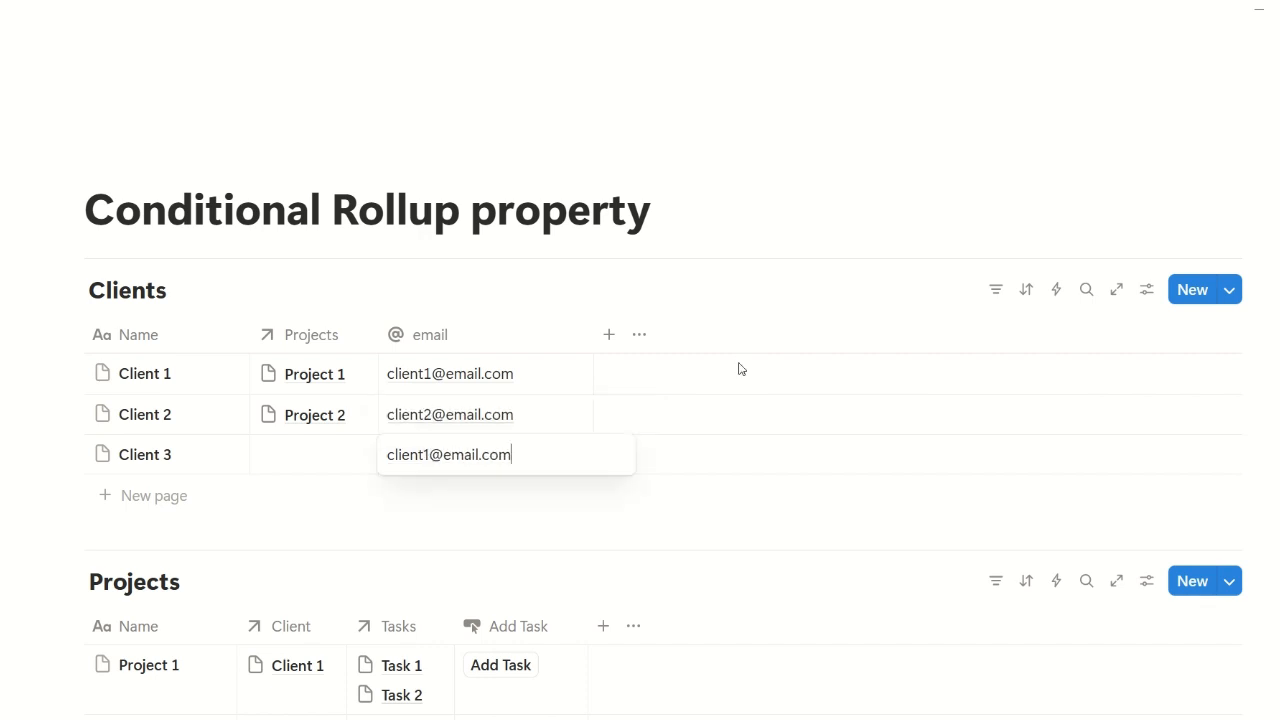
key("ctrl+Left")
key("BackSpace")
type("3")
key("Escape")
key("Escape")
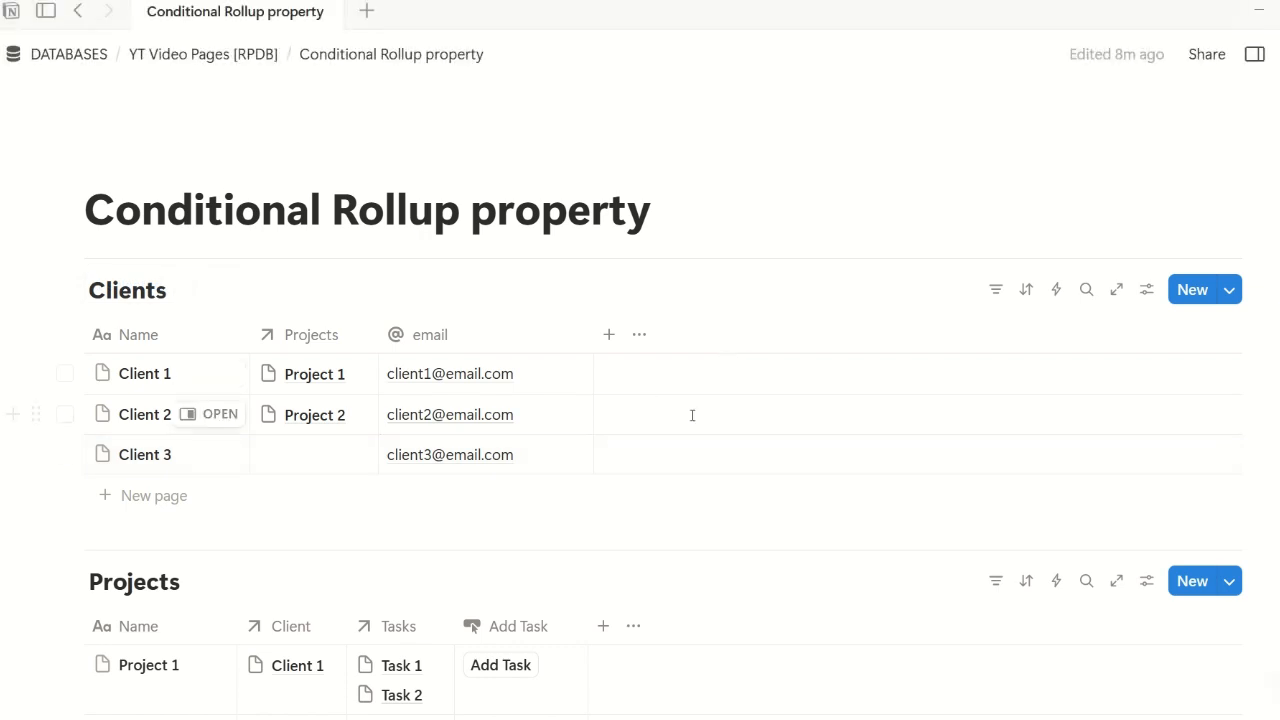
Add a formula property named Client Email to the Tasks database
scroll(690, 414, "down", 5)
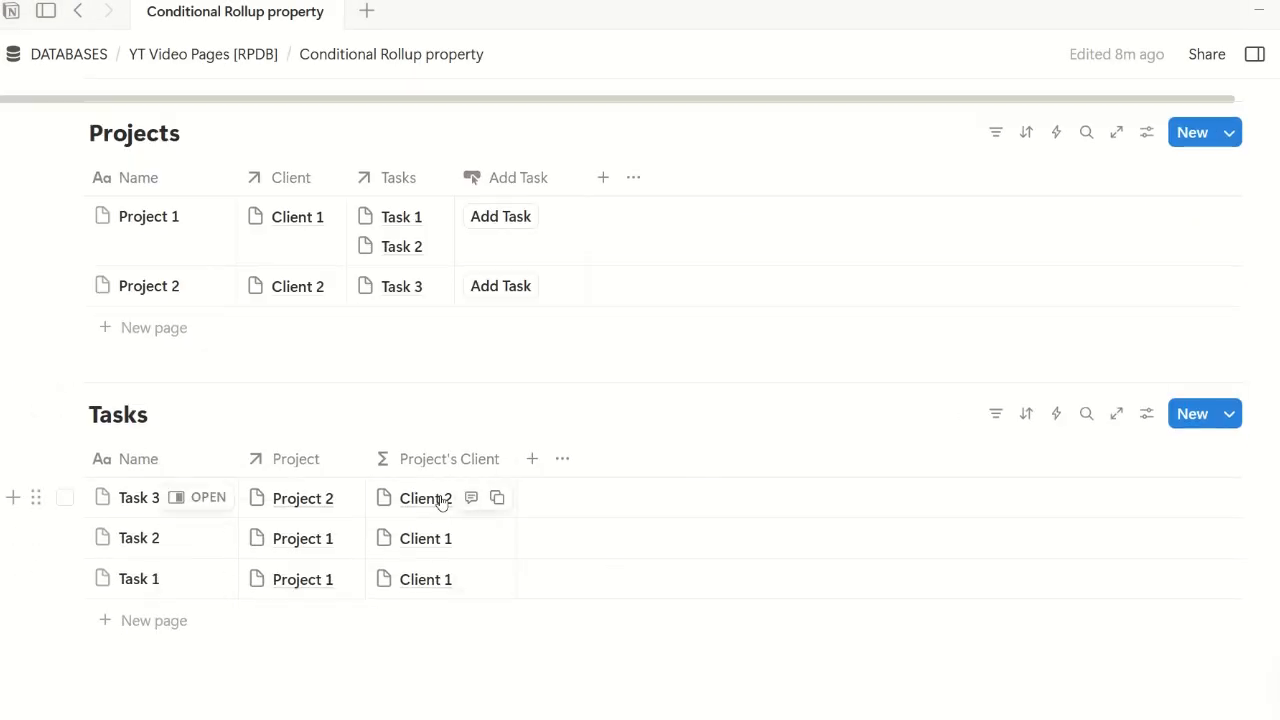
left_click(533, 461)
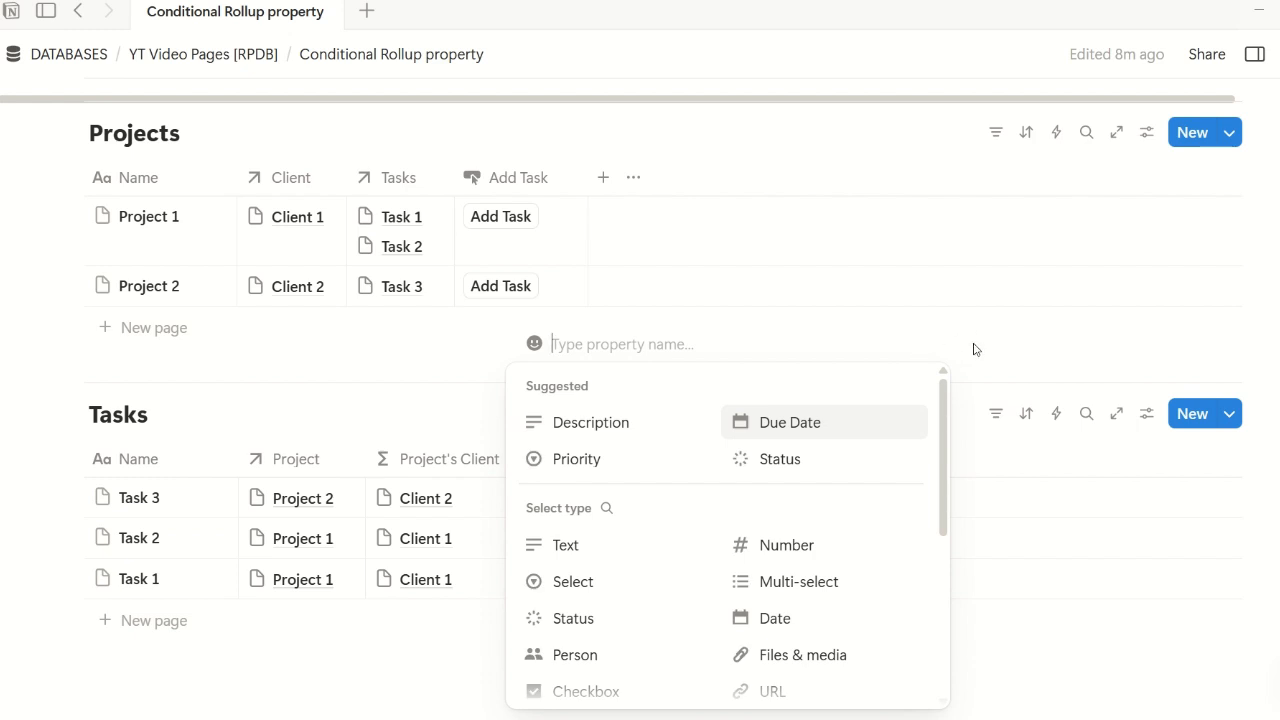
type("formula")
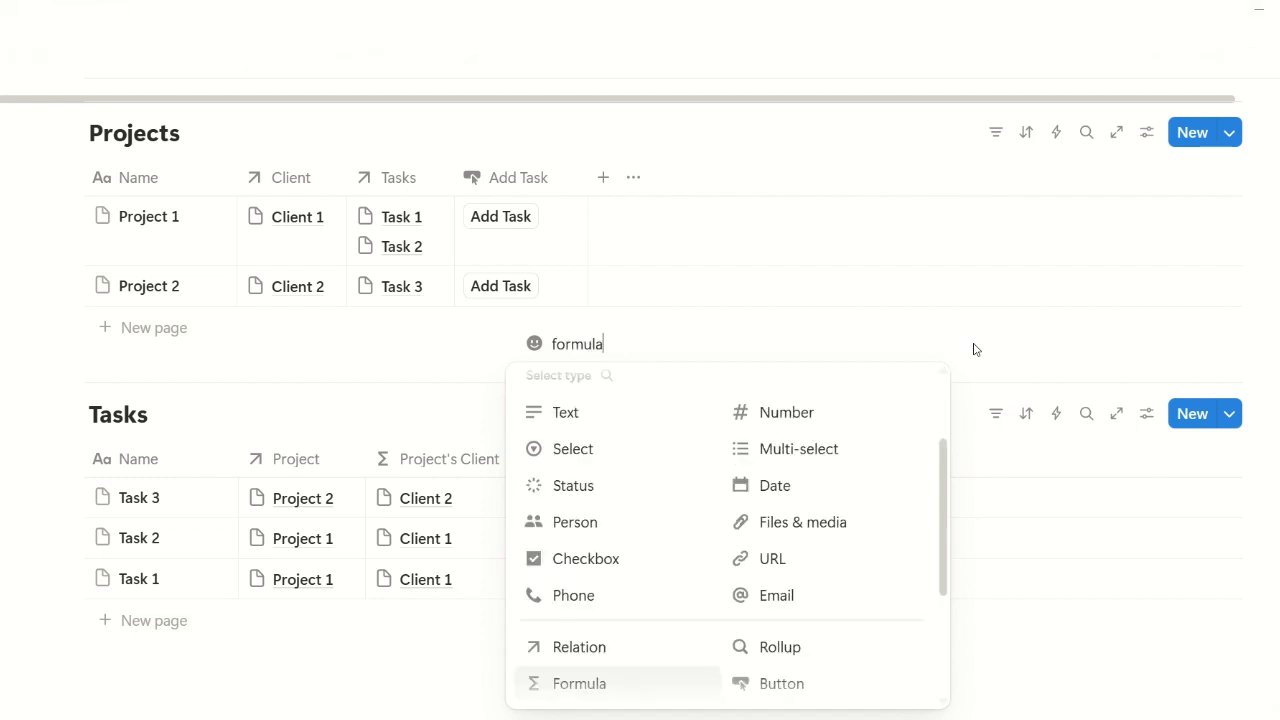
key("Return")
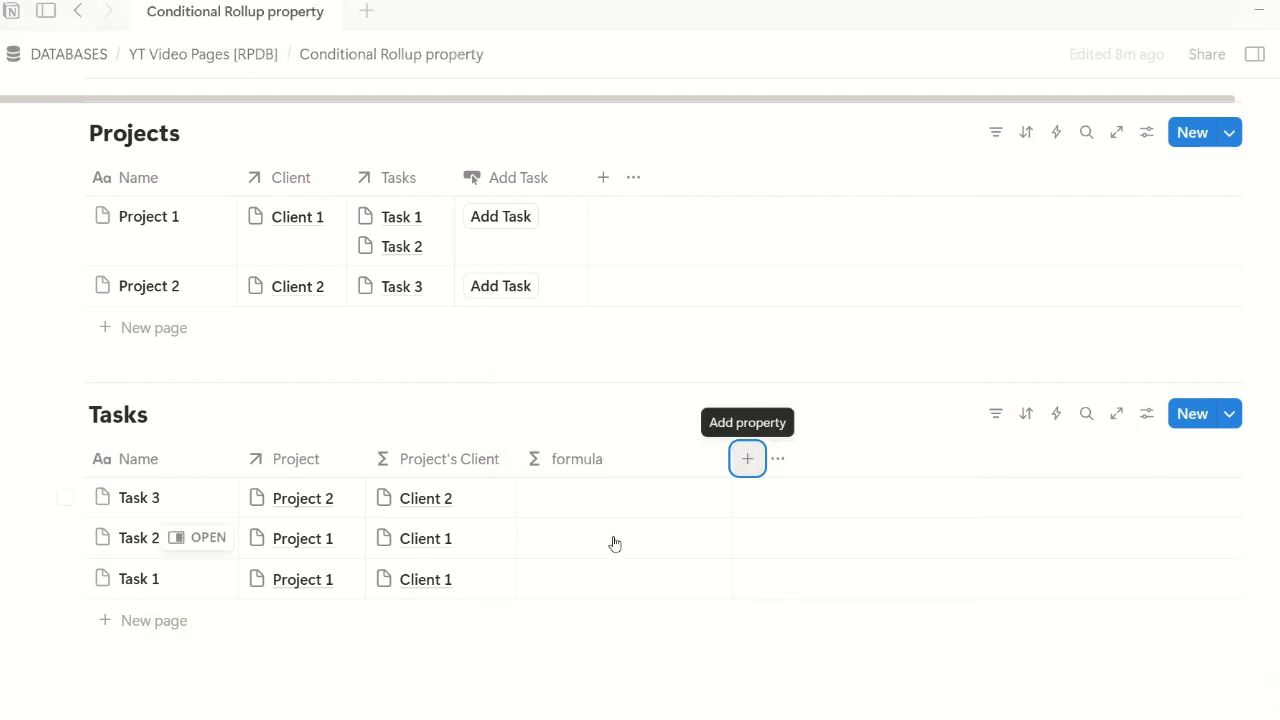
left_click(634, 458)
key("ctrl+a")
key("BackSpace")
type("Client Emai")
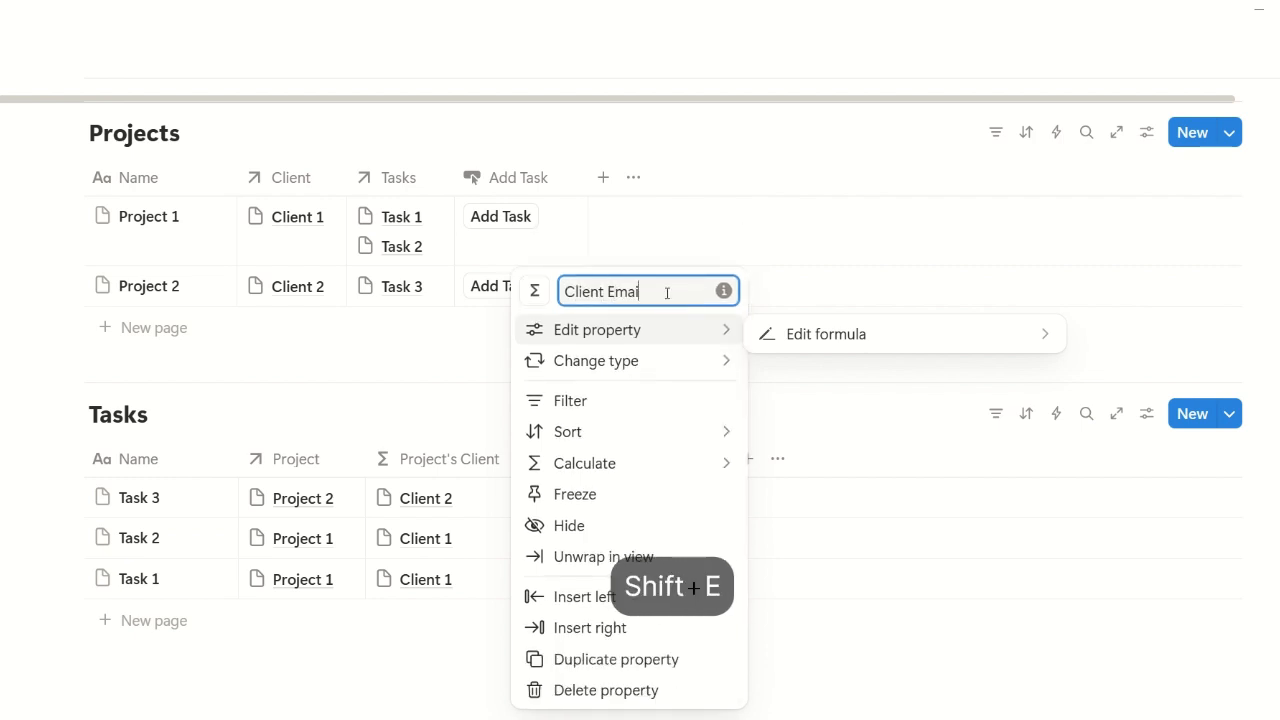
key("Return")
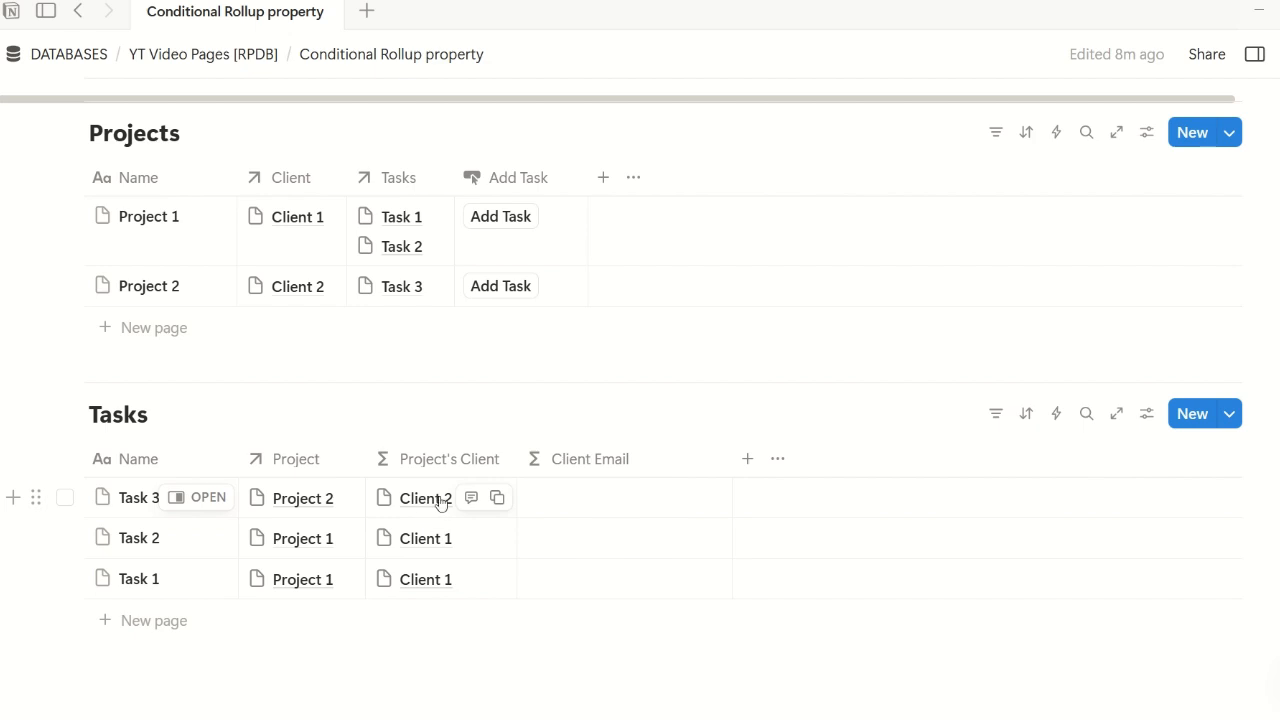
Set the Client Email formula to Project's Client.email and save it
left_click(607, 506)
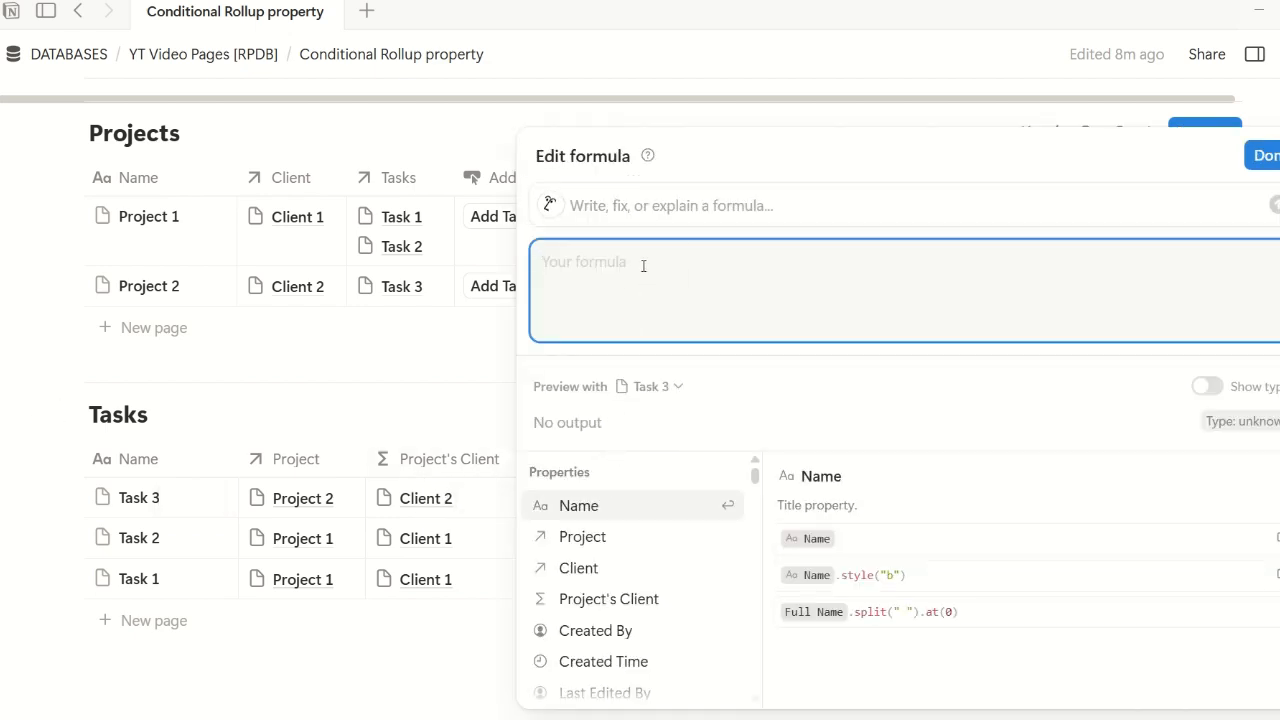
type("projects")
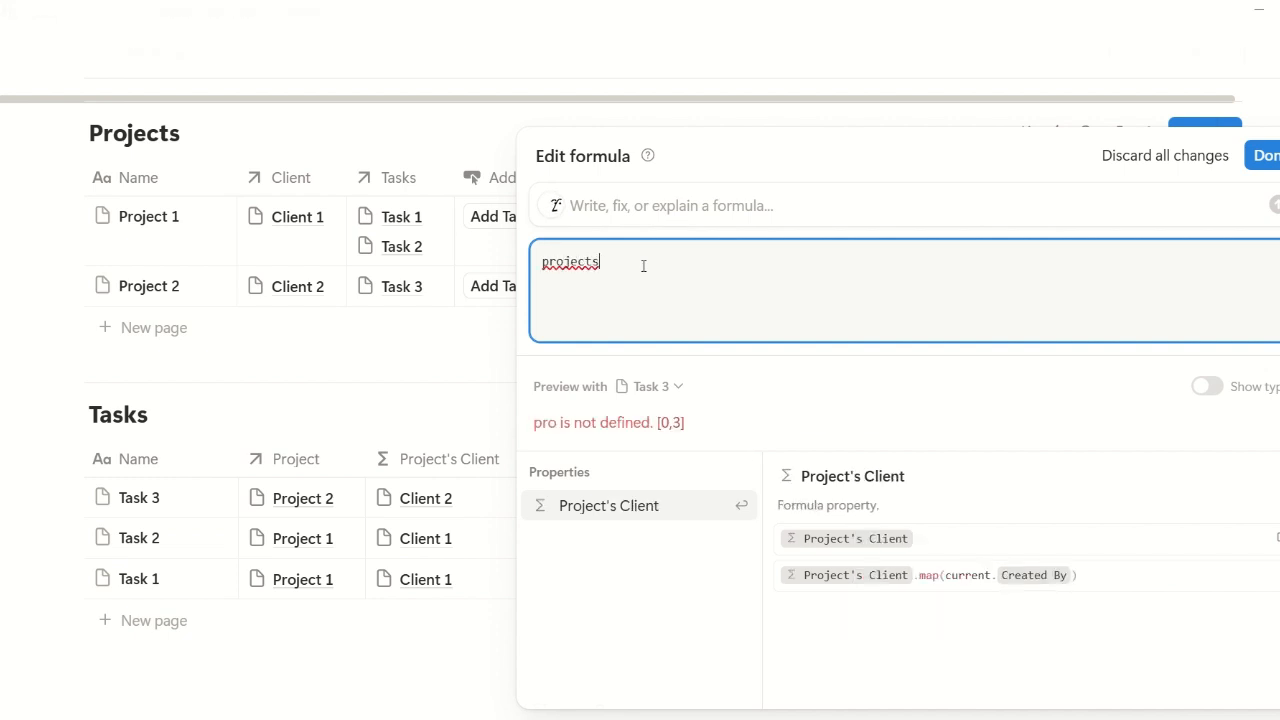
key("Return")
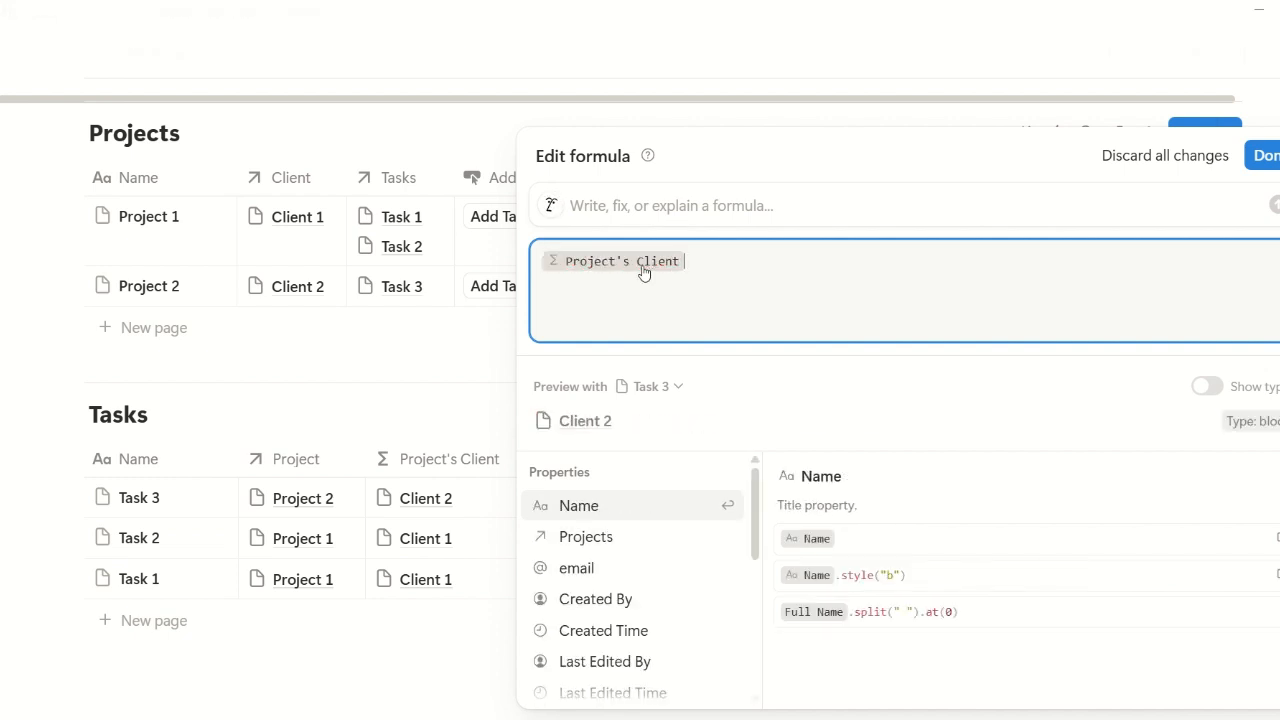
type(".")
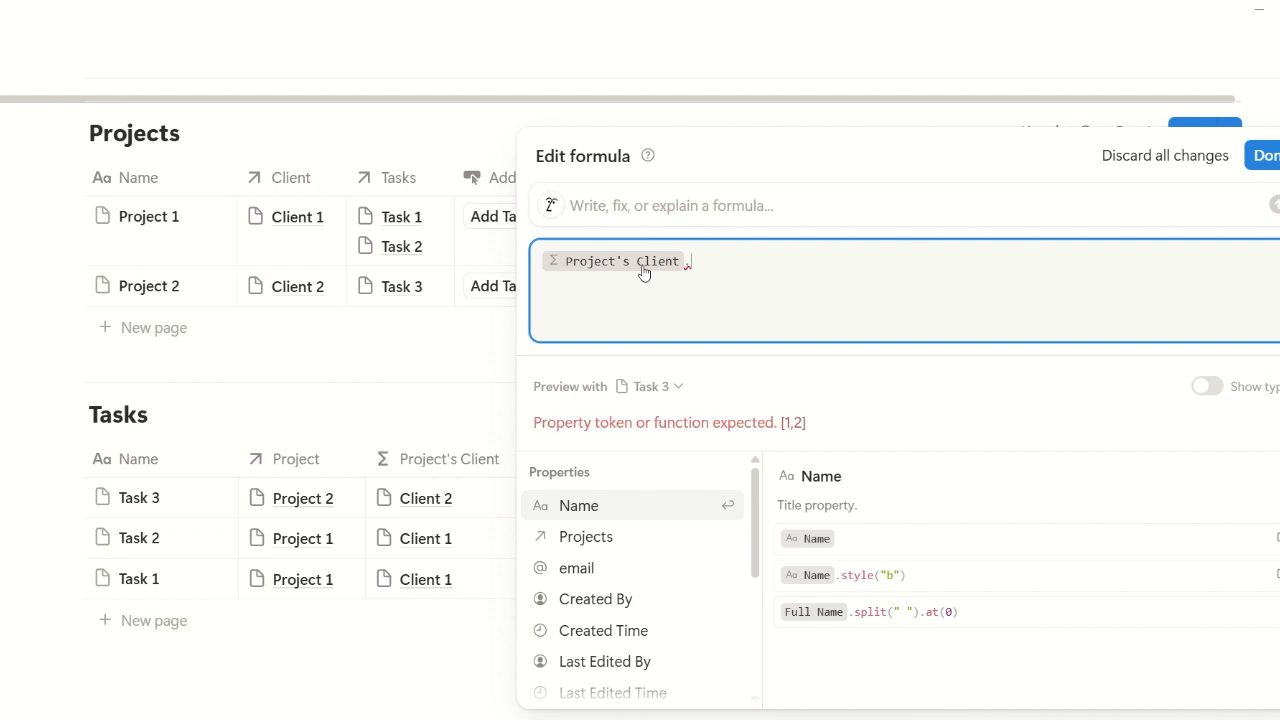
type("email")
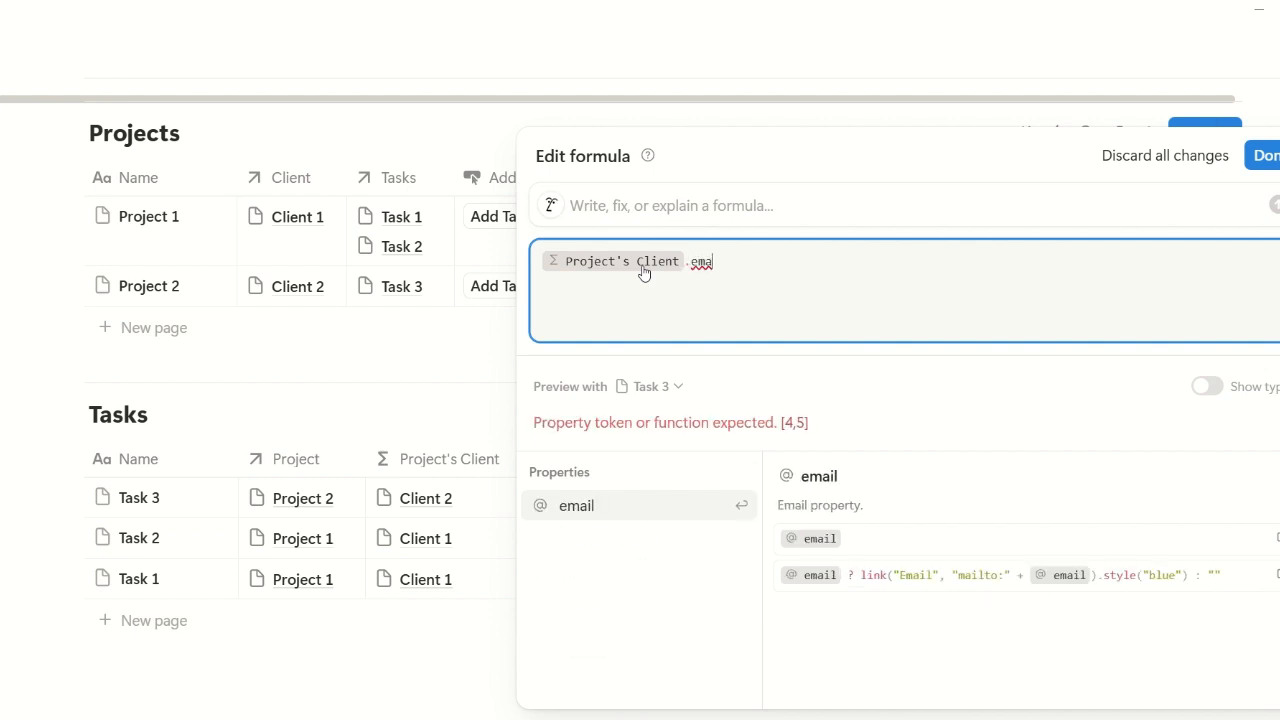
key("Return")
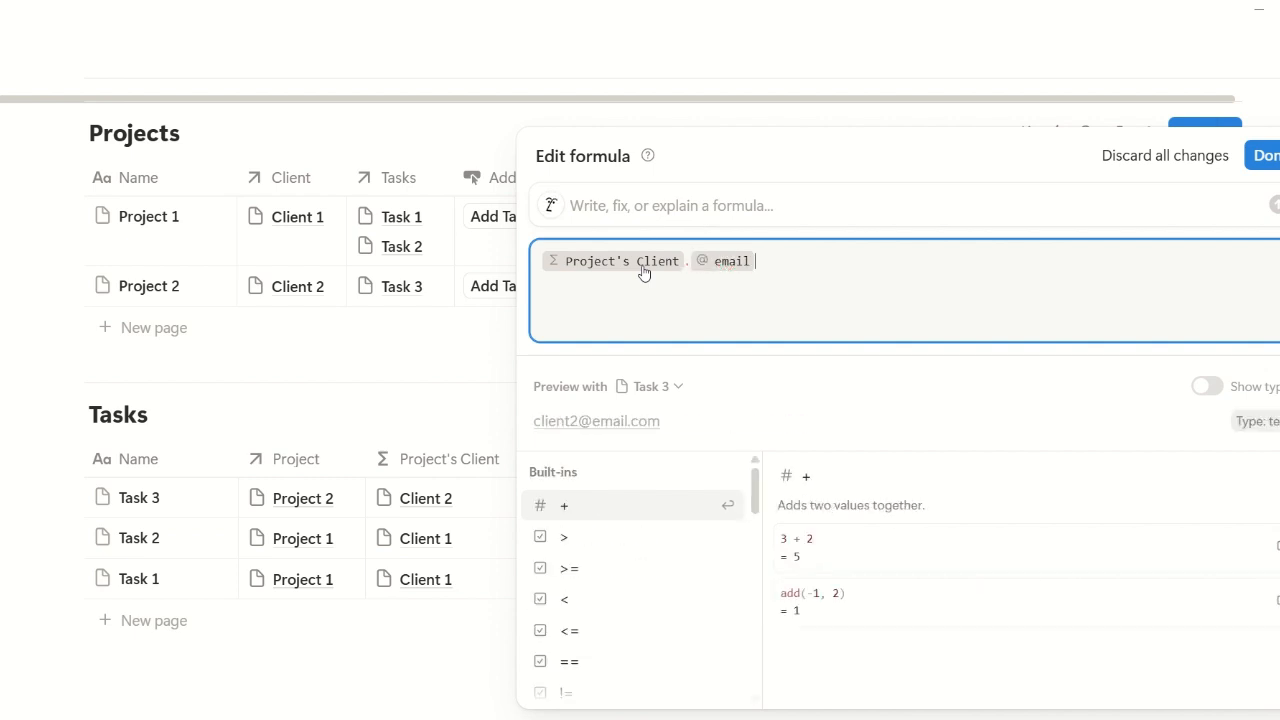
key("ctrl+Return")
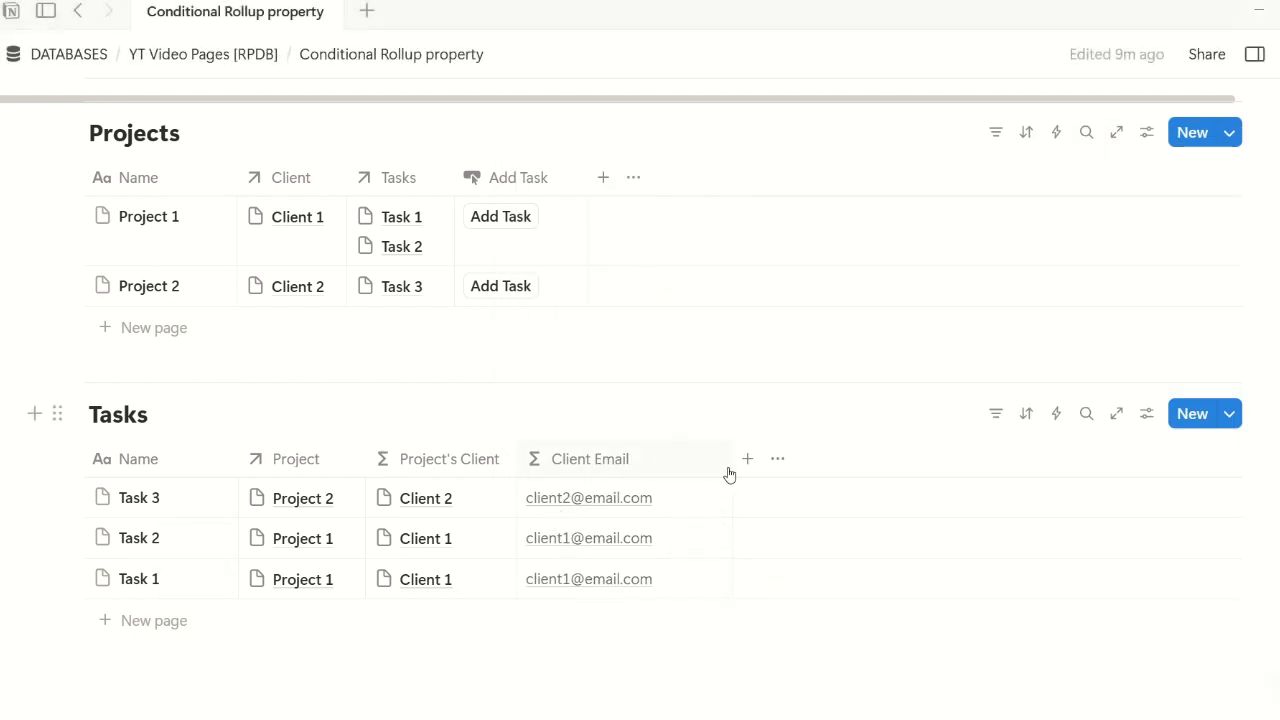
Narrow the Client Email column in Tasks and review the Project's Client formula without changing it
left_click_drag(731, 458, 684, 458)
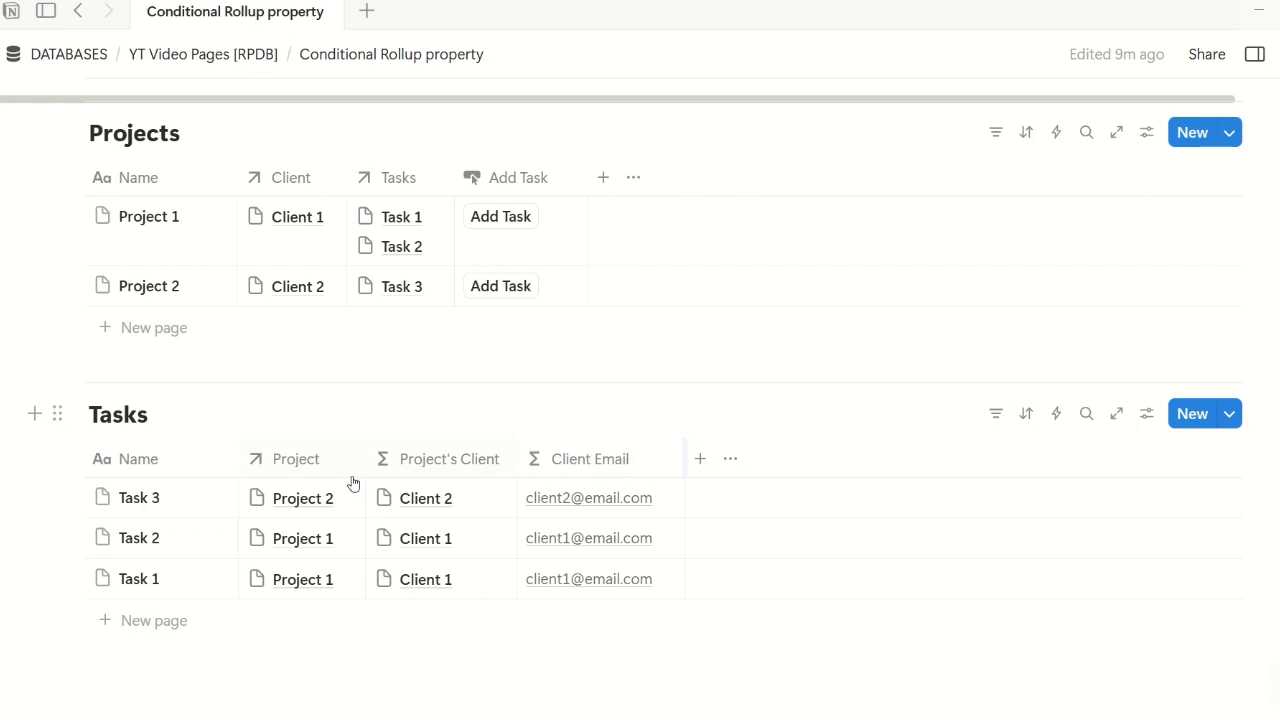
left_click(451, 515)
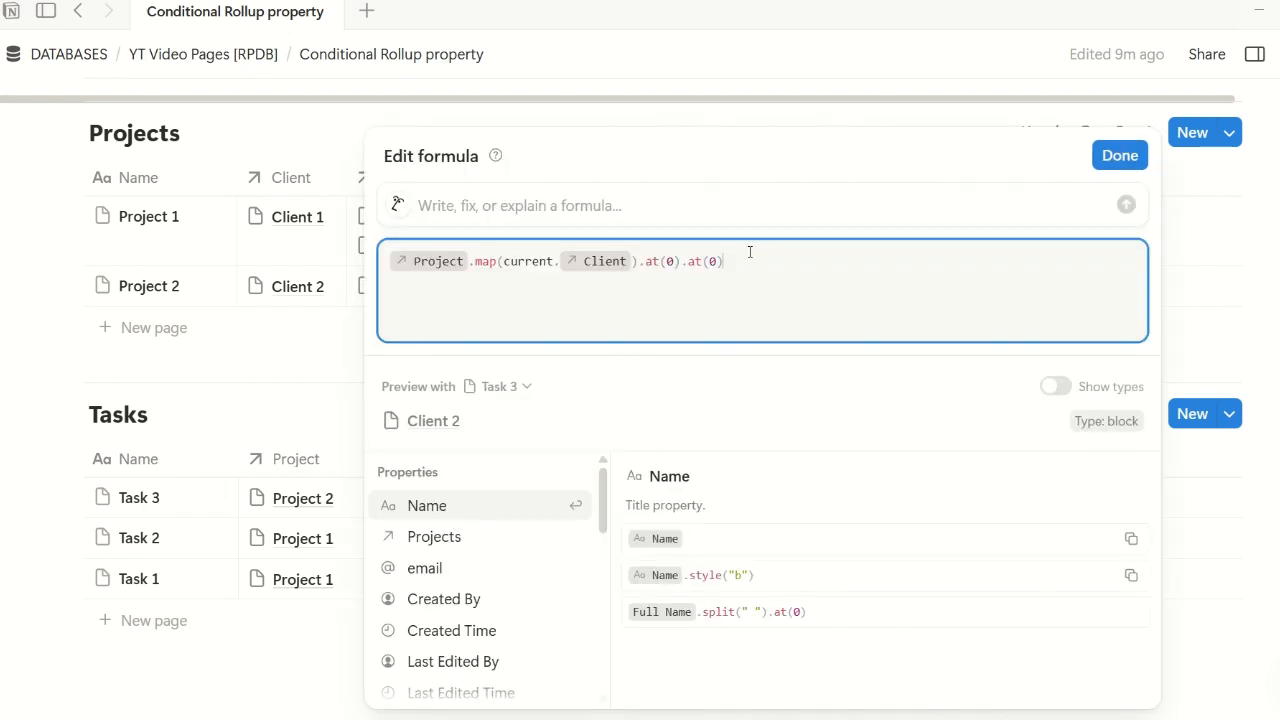
key("Escape")
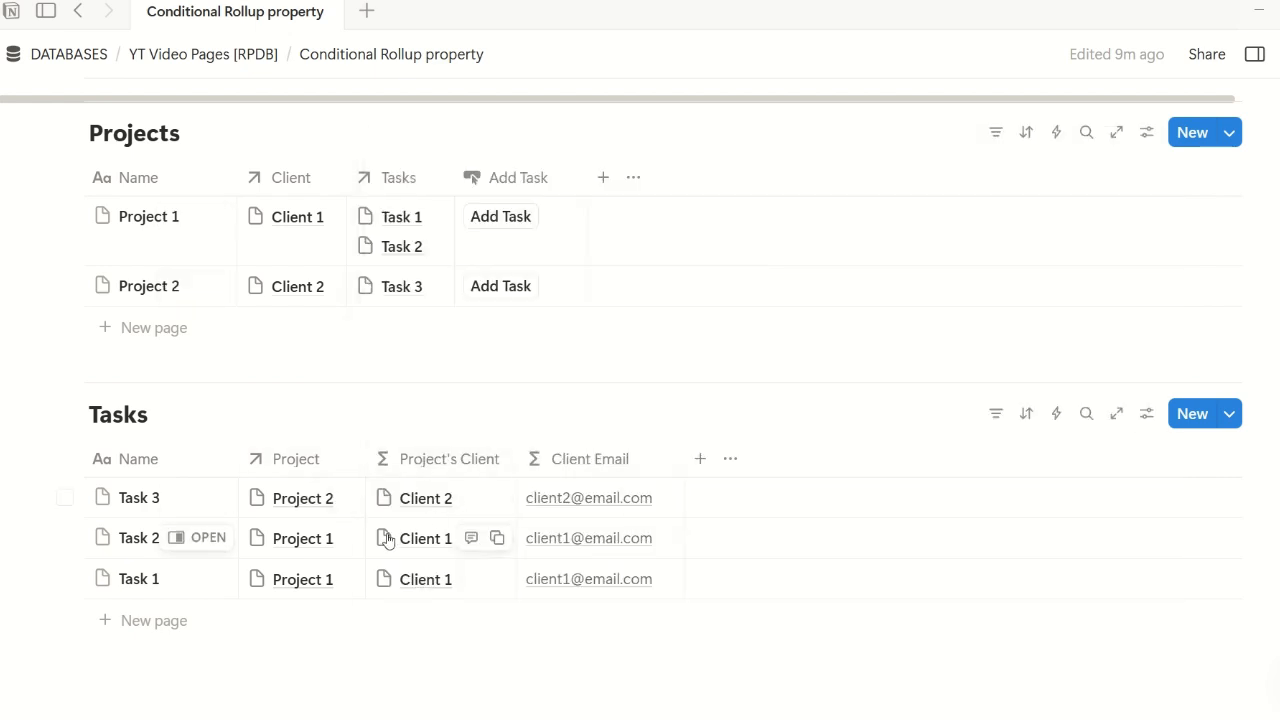